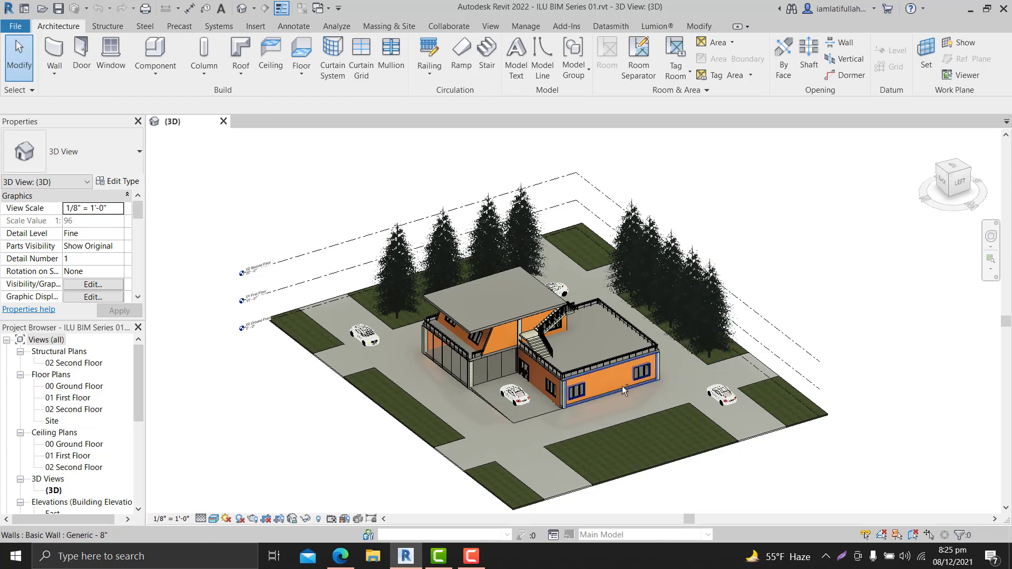
Examine the exterior precast stair and its landing in the 3D view from several angles.
middle_click_drag(622, 386, 594, 346, "shift")
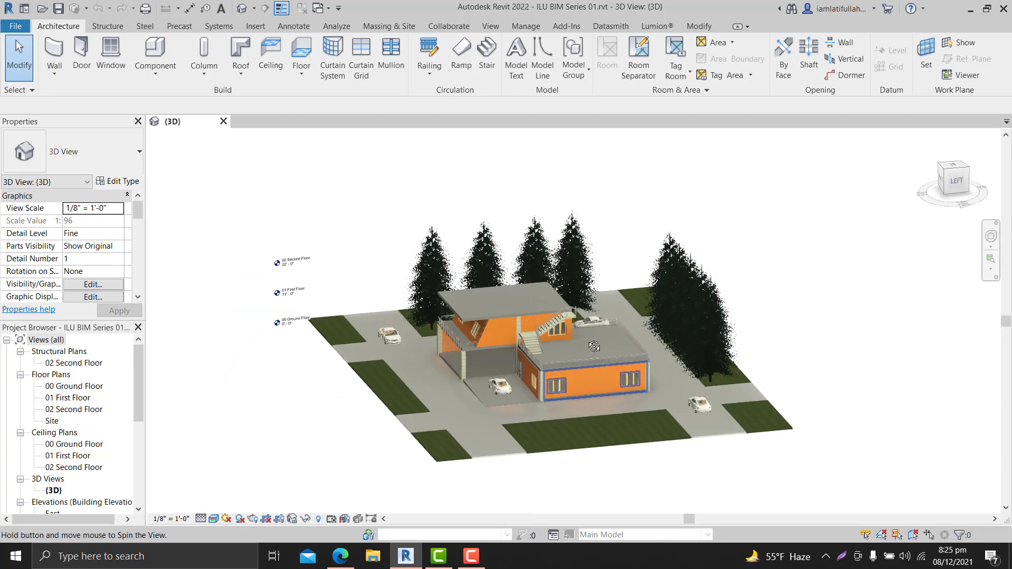
scroll(545, 315, "up", 5)
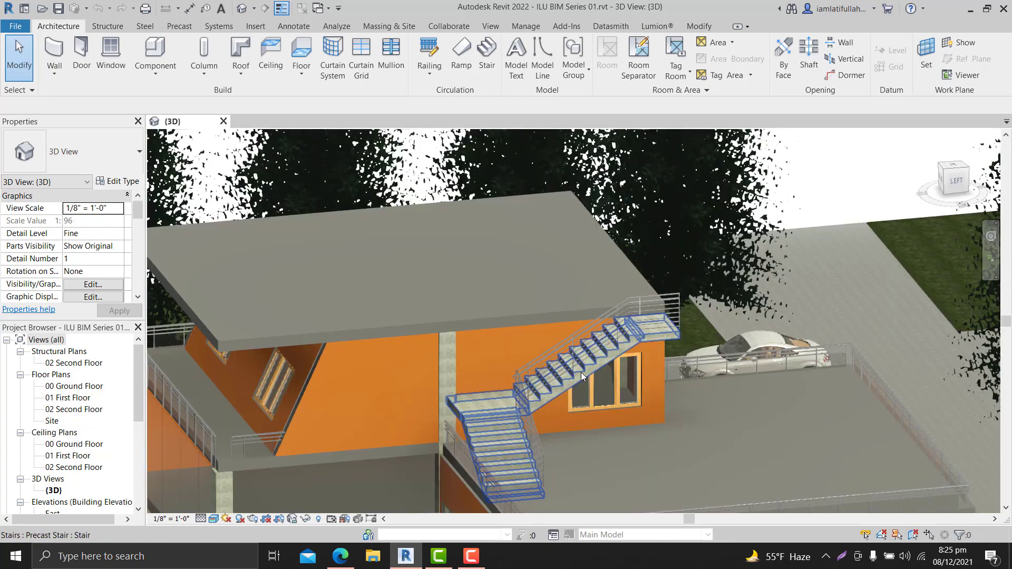
scroll(581, 372, "up", 3)
scroll(540, 331, "down", 3)
scroll(540, 424, "up", 3)
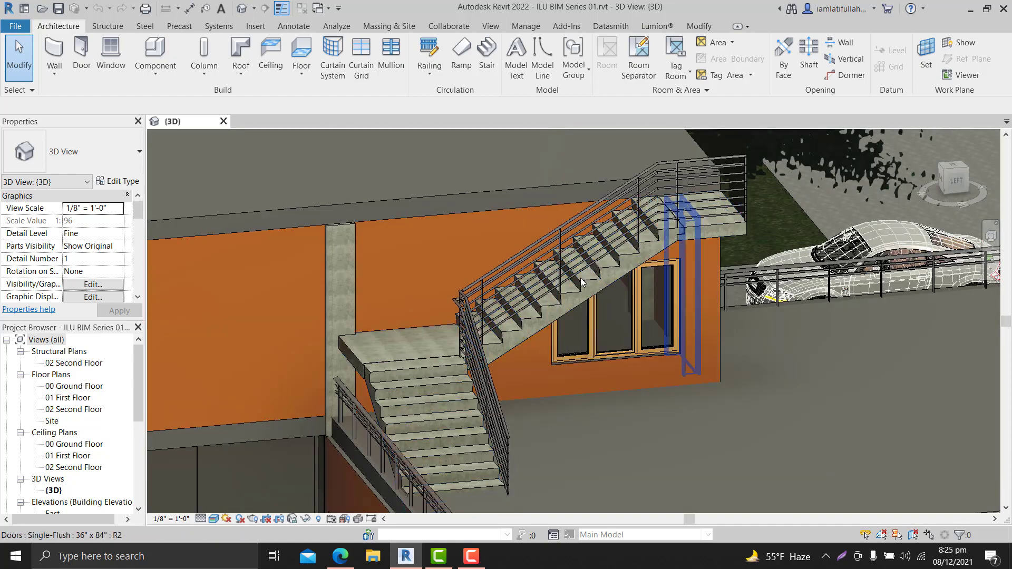
scroll(612, 364, "down", 2)
scroll(619, 378, "down", 2)
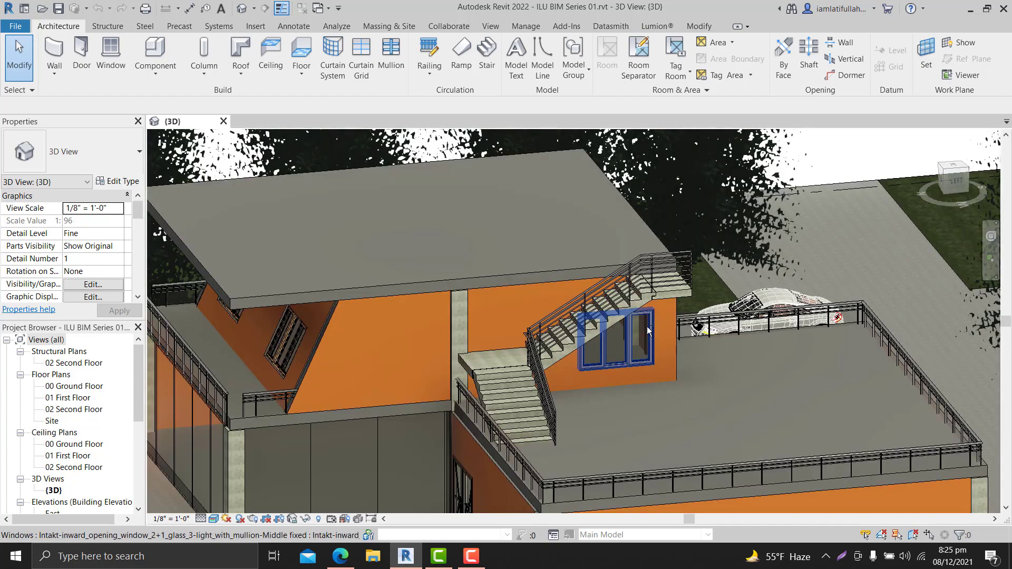
middle_click_drag(674, 338, 701, 361, "shift")
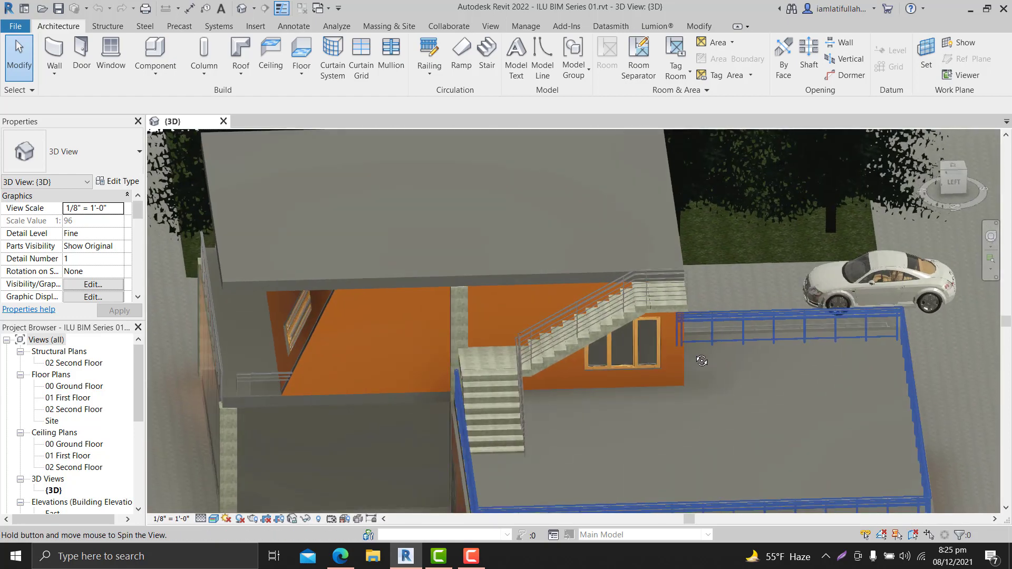
scroll(453, 414, "up", 3)
scroll(545, 372, "up", 2)
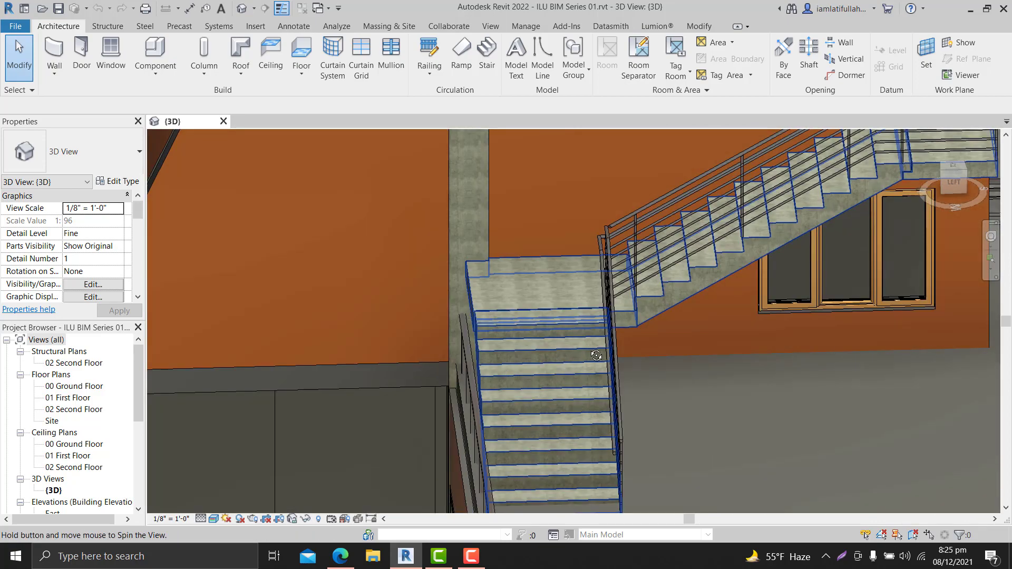
middle_click_drag(545, 371, 534, 299, "shift")
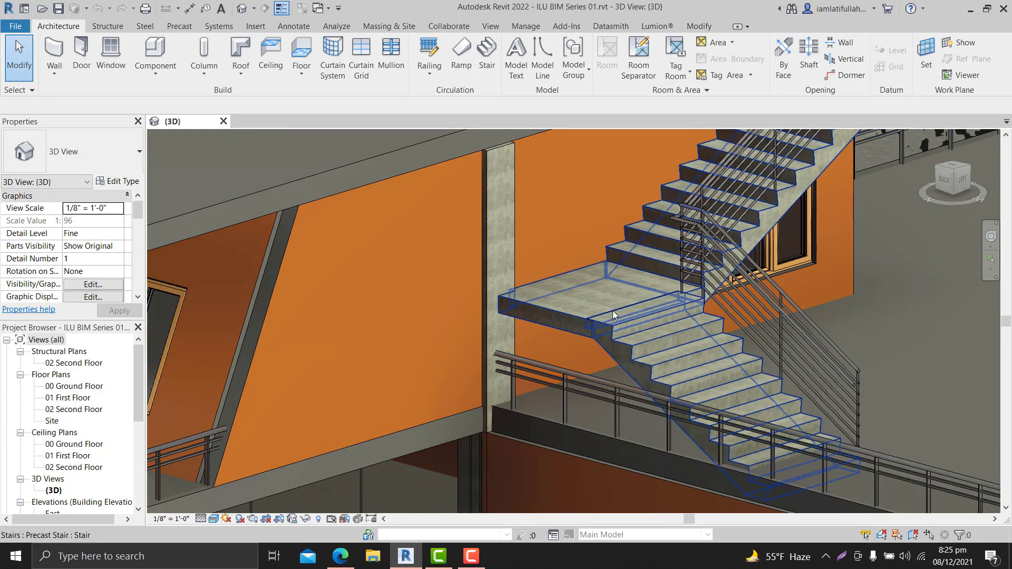
middle_click_drag(613, 311, 615, 284, "shift")
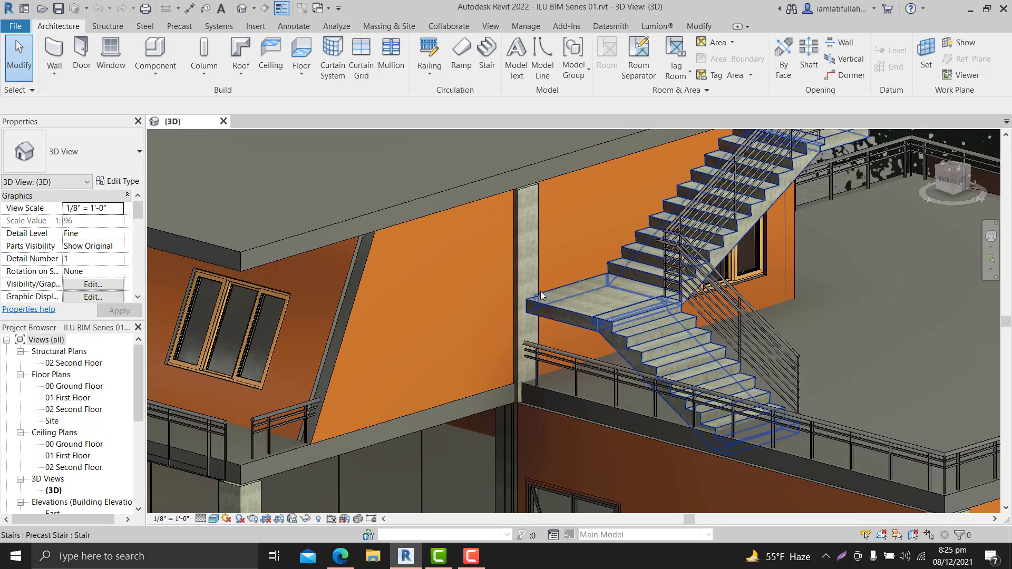
middle_click_drag(776, 324, 740, 332)
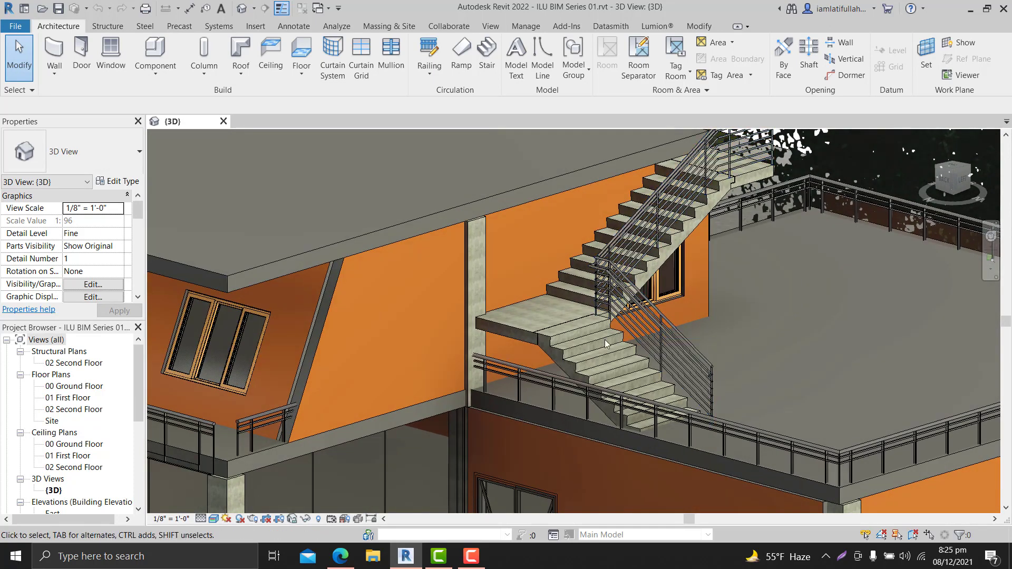
Inspect the stair's existing railing, its open outer side and the terrace railing in 3D, including from directly above.
scroll(660, 400, "up", 3)
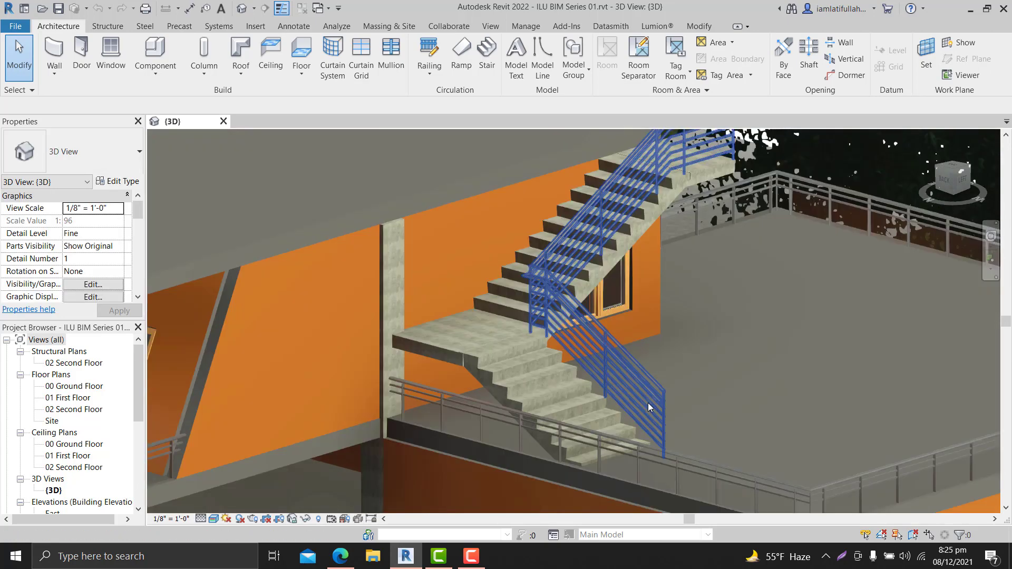
middle_click_drag(649, 403, 666, 364)
scroll(738, 364, "down", 1)
middle_click_drag(747, 363, 688, 346)
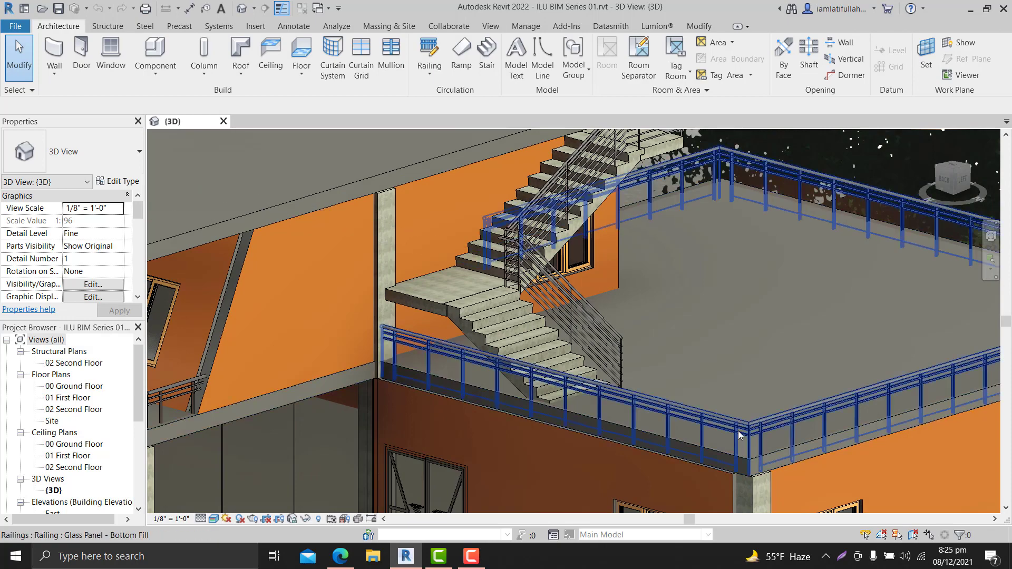
scroll(796, 421, "down", 4)
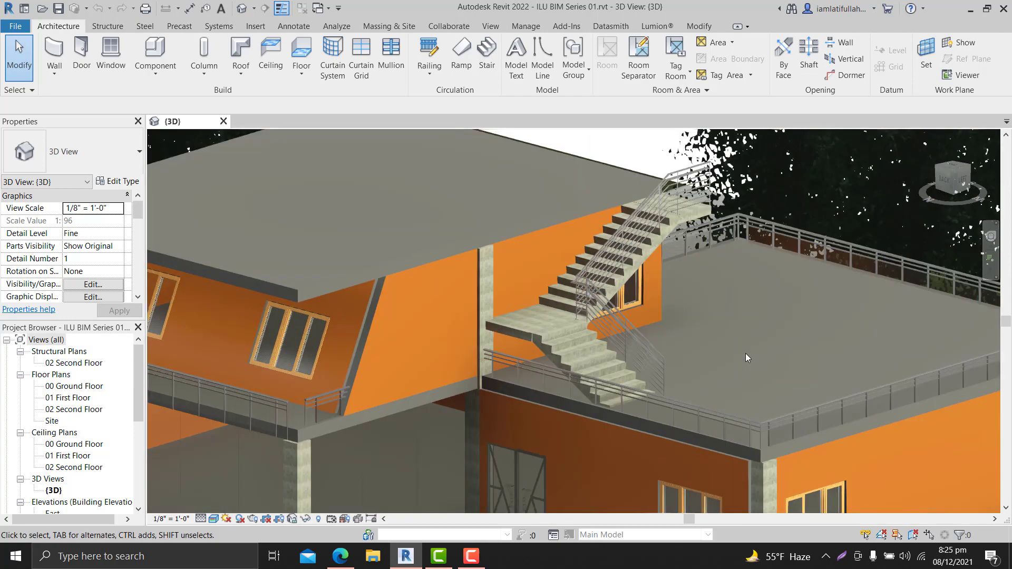
scroll(745, 353, "up", 2)
middle_click_drag(748, 362, 767, 381)
scroll(614, 335, "up", 2)
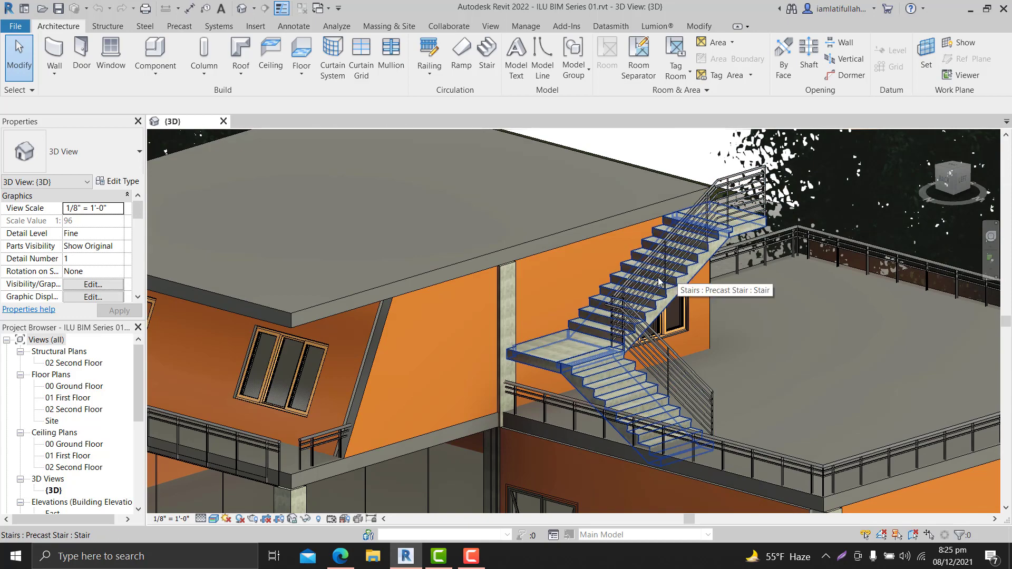
middle_click_drag(707, 295, 694, 298)
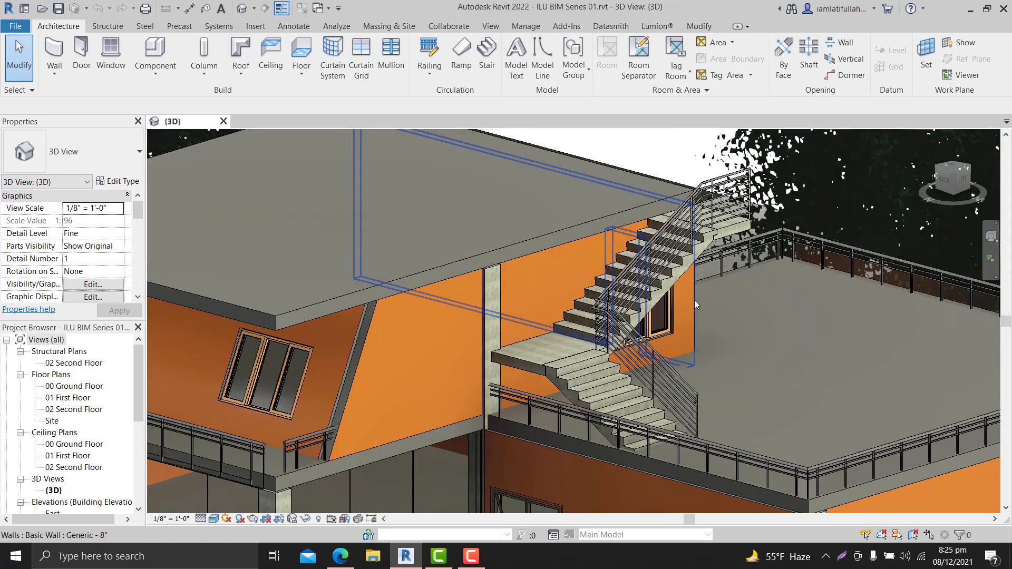
scroll(756, 296, "down", 2)
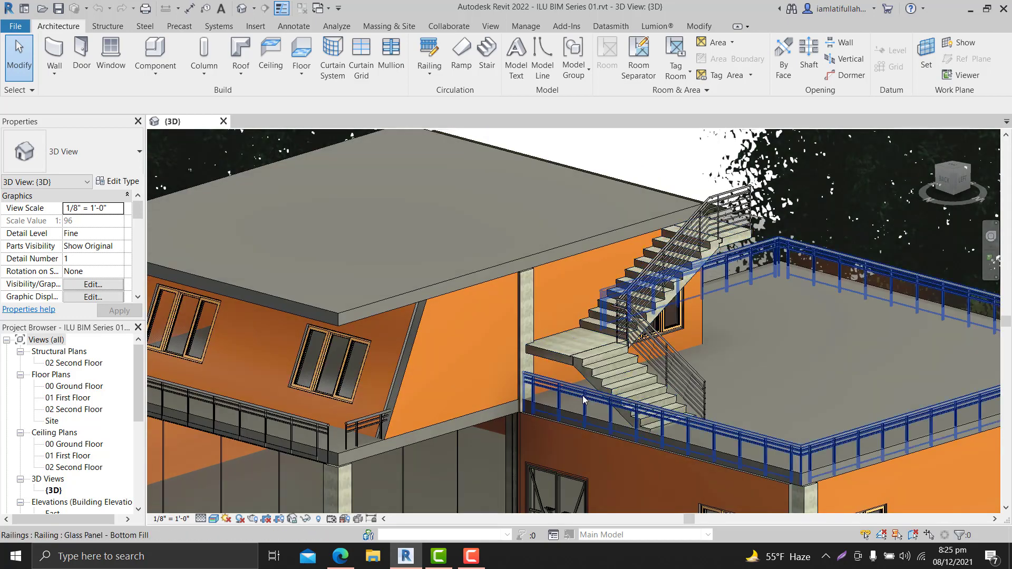
scroll(583, 395, "up", 2)
middle_click_drag(779, 279, 745, 302, "shift")
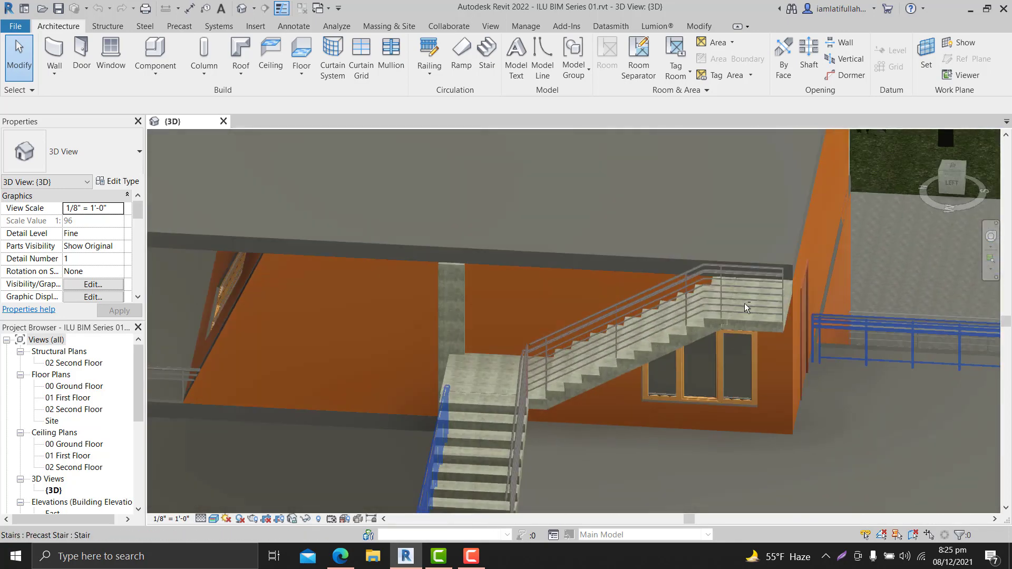
middle_click_drag(686, 387, 711, 347, "shift")
scroll(717, 376, "down", 5)
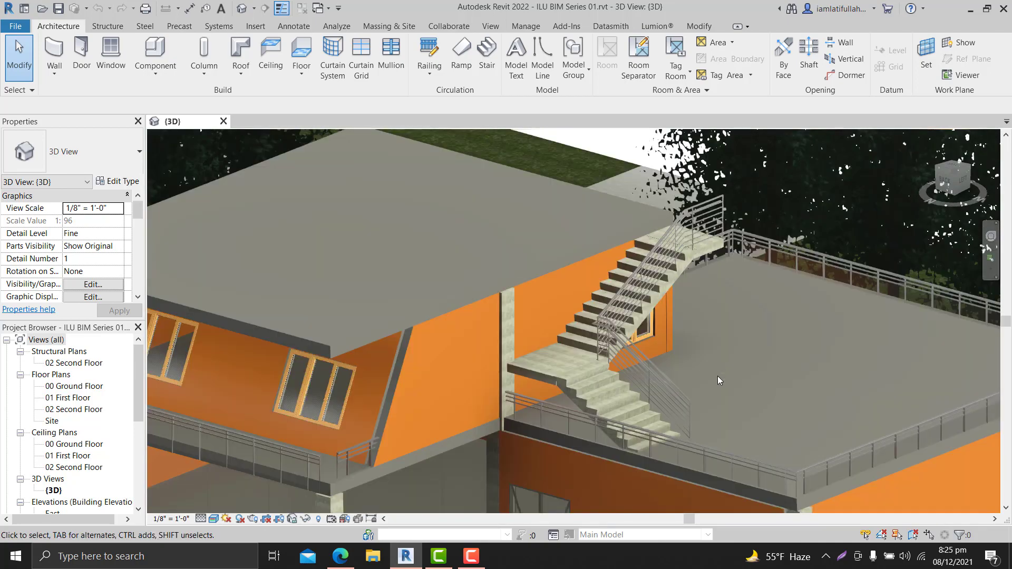
scroll(665, 327, "up", 3)
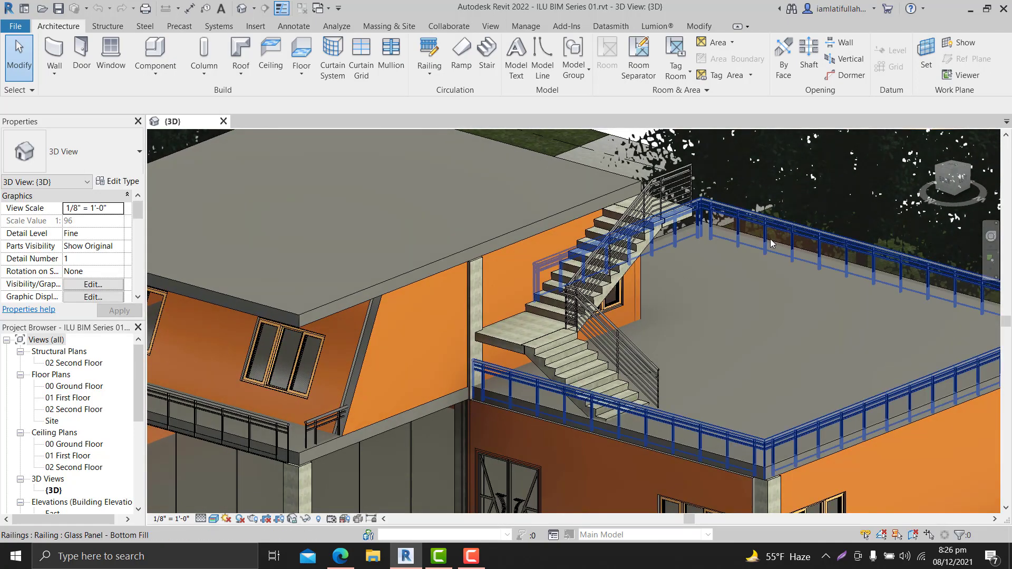
left_click(950, 168)
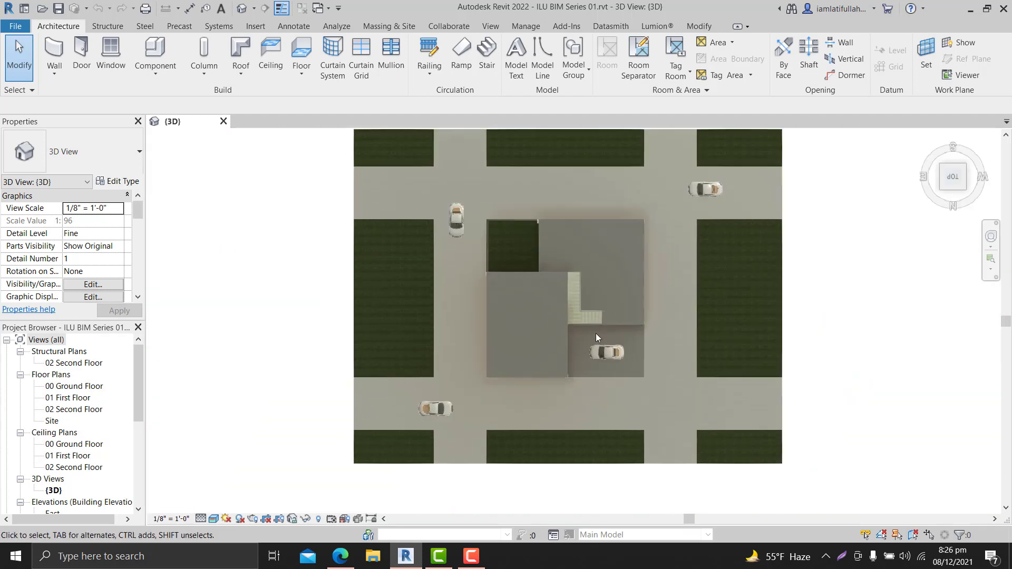
scroll(596, 316, "up", 8)
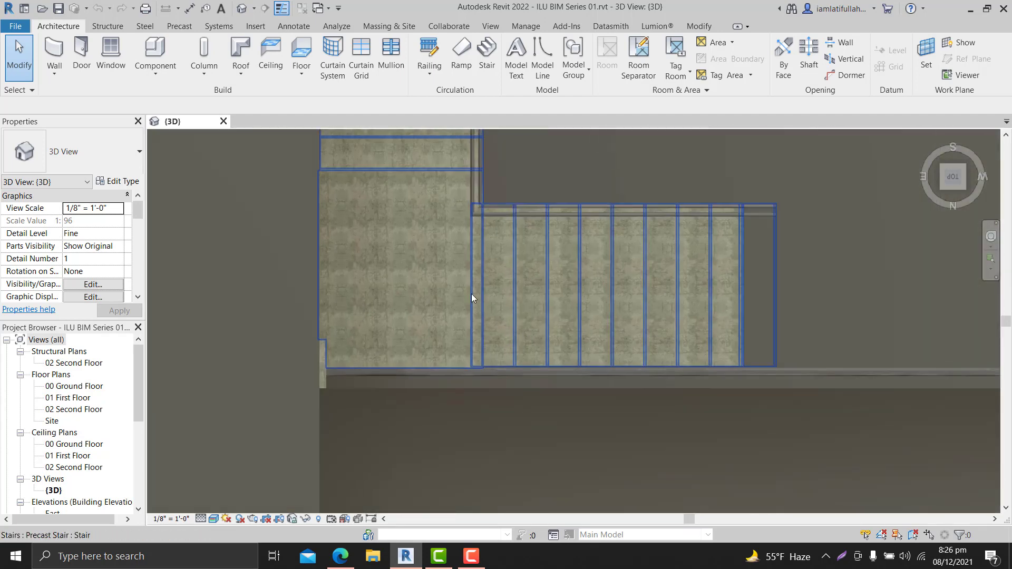
Open the 02 Second Floor plan and tile it beside the 3D view, with the stair framed in both views.
double_click(73, 409)
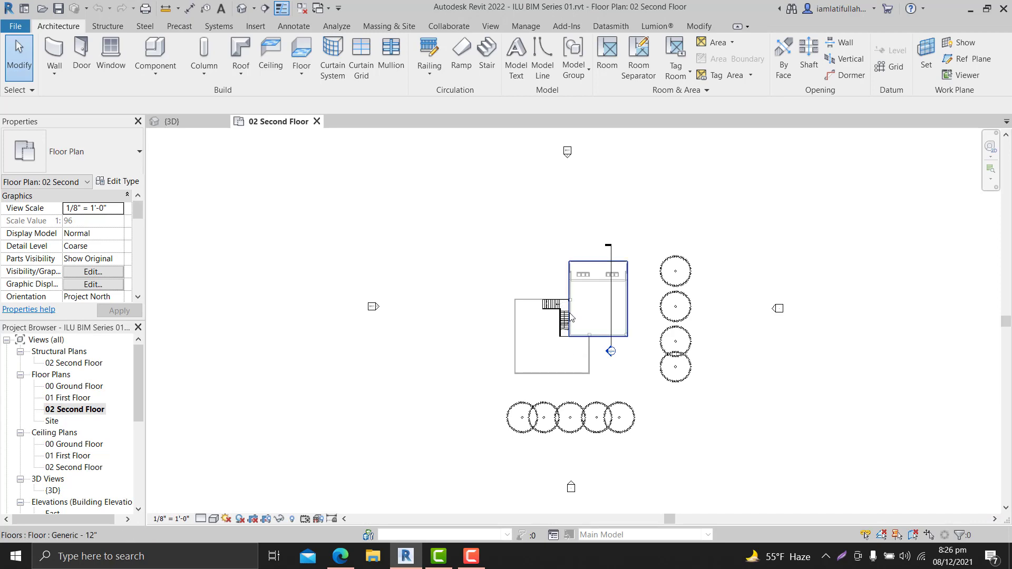
scroll(572, 316, "up", 8)
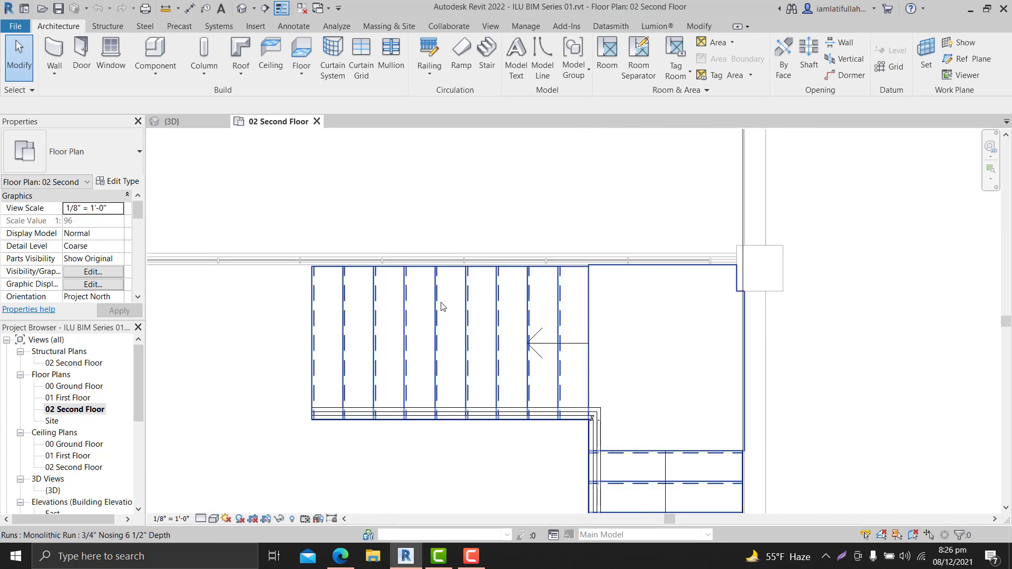
scroll(379, 324, "down", 2)
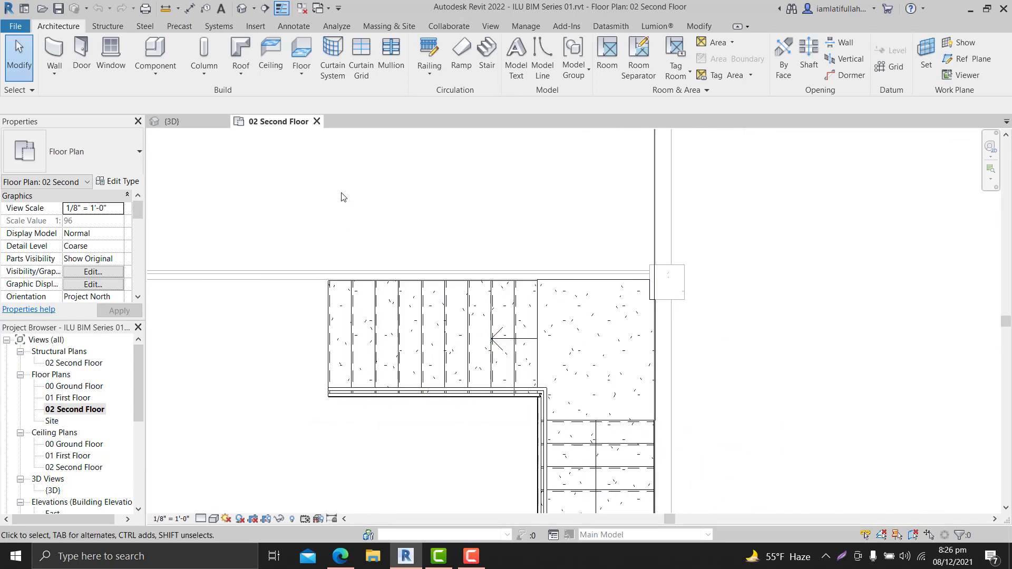
key("w")
key("t")
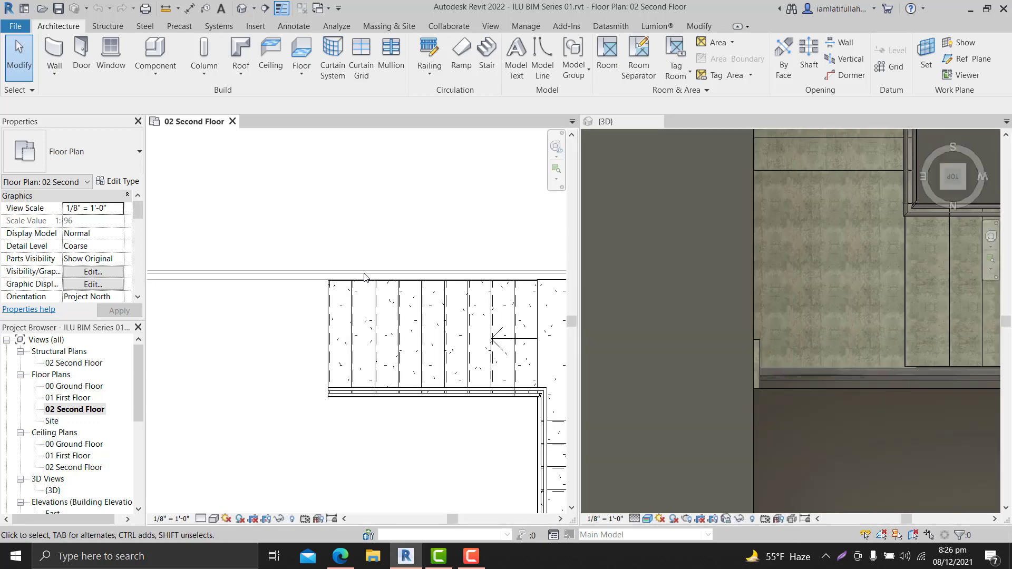
middle_click_drag(417, 283, 283, 256)
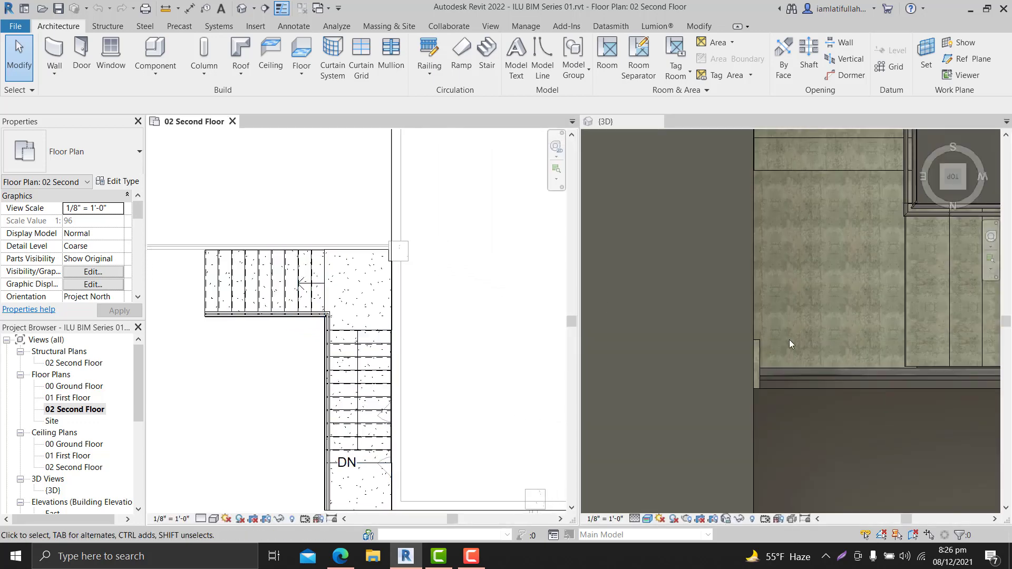
scroll(760, 331, "down", 4)
middle_click_drag(690, 384, 629, 230, "shift")
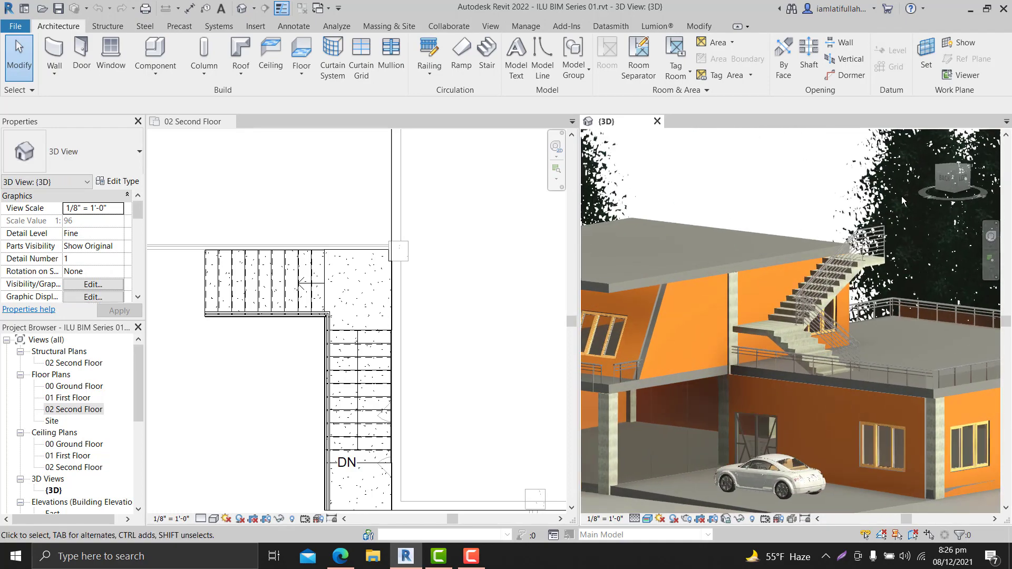
scroll(752, 301, "up", 3)
middle_click_drag(752, 301, 743, 280)
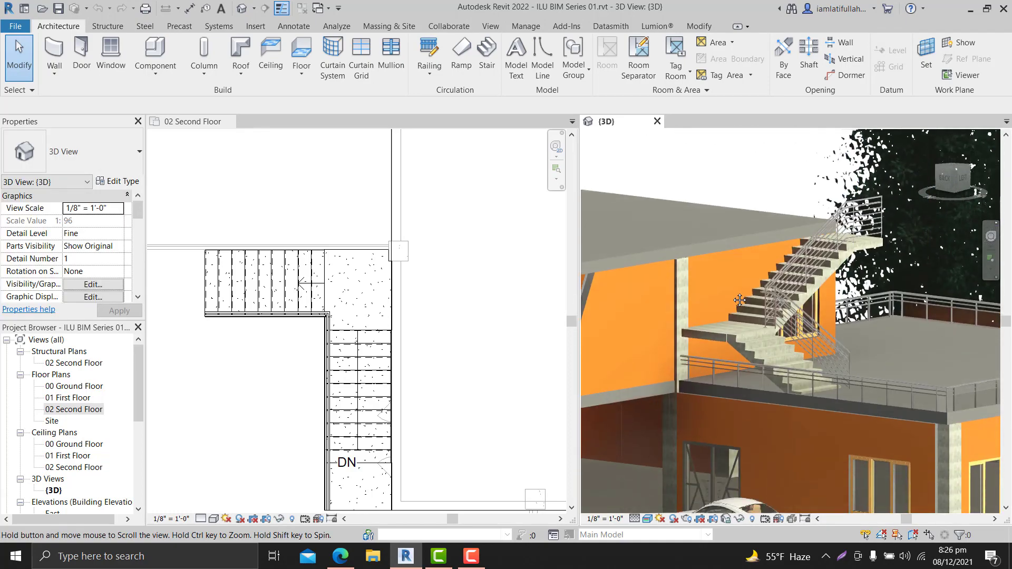
Sketch a Guardrail - Pipe railing path about 13' 10" long along the lower flight's outer edge and landing, ending at the concrete column.
left_click(475, 289)
scroll(219, 288, "up", 2)
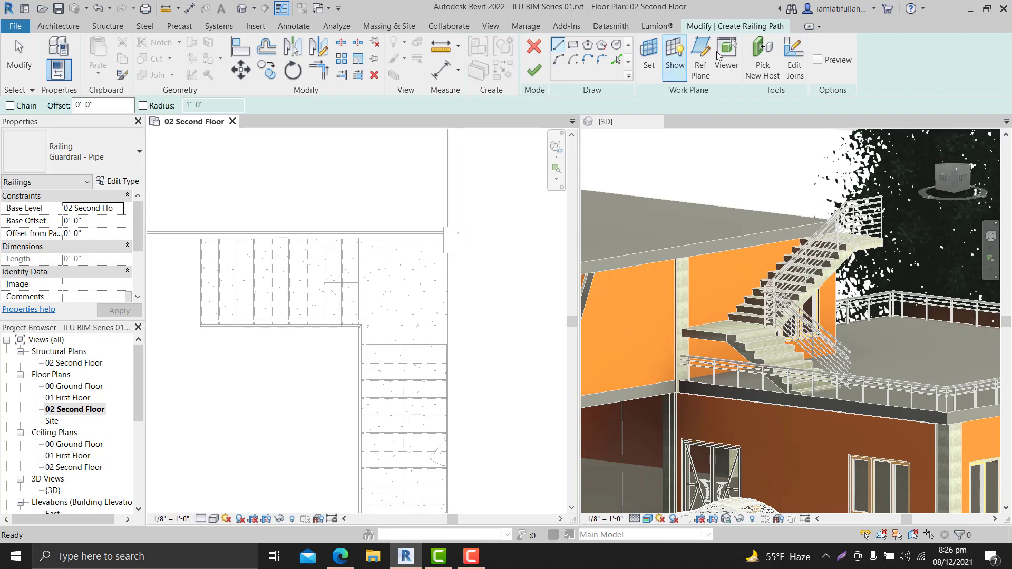
left_click(289, 269)
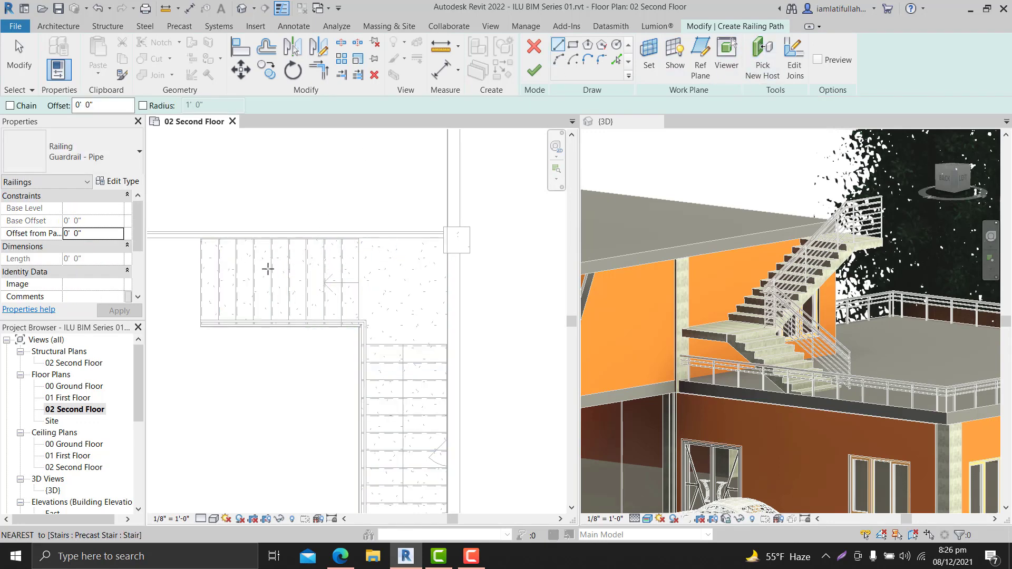
scroll(215, 232, "up", 5)
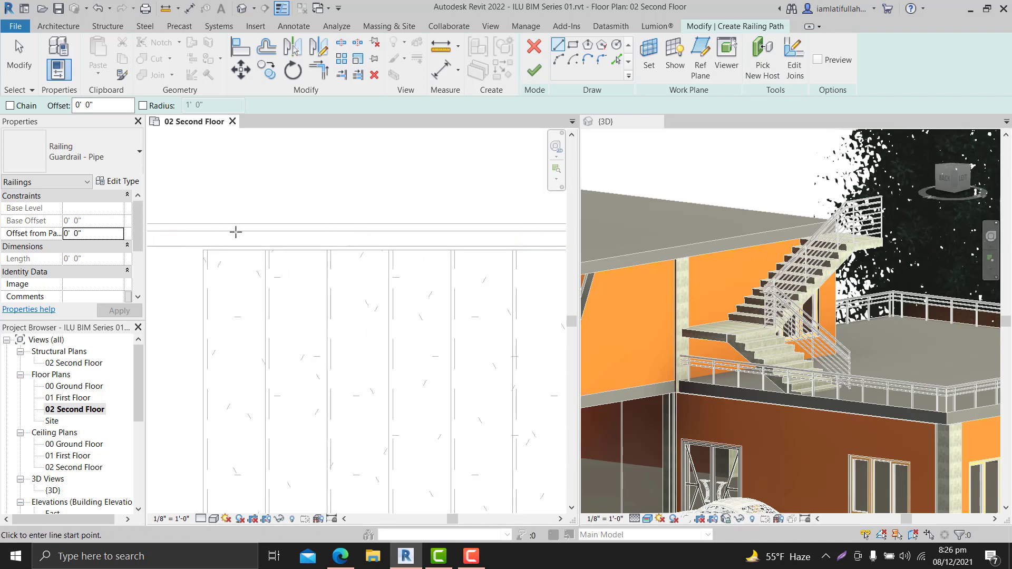
mouse_move(276, 215)
middle_mouse_down()
mouse_move(239, 216)
mouse_move(258, 215)
middle_mouse_up()
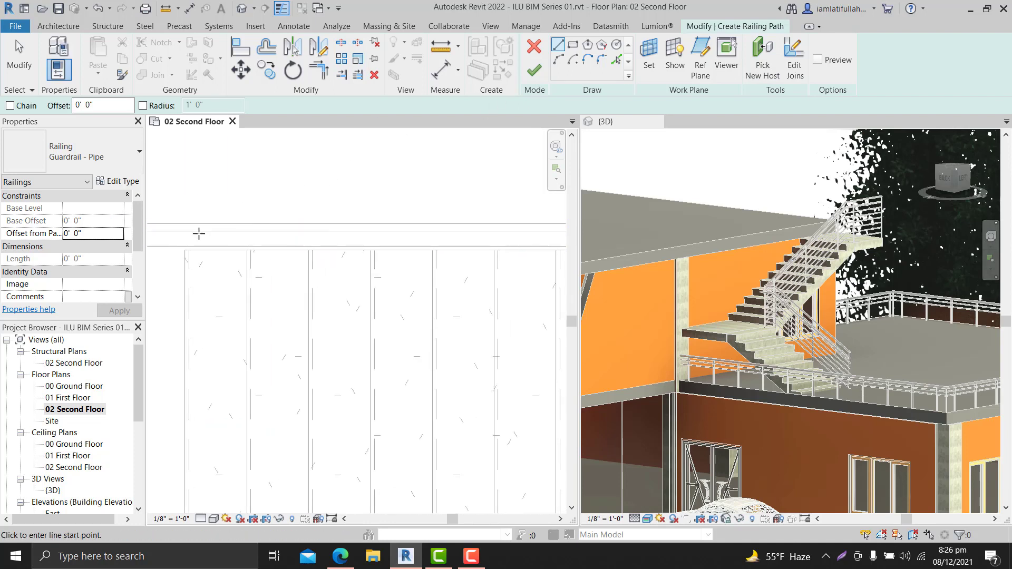
scroll(184, 258, "down", 4)
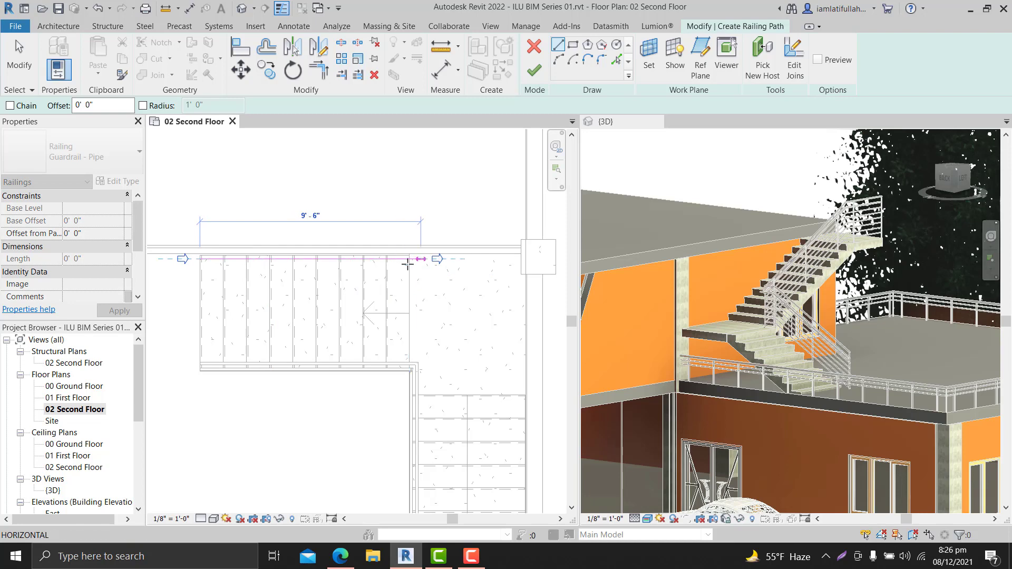
scroll(429, 260, "up", 3)
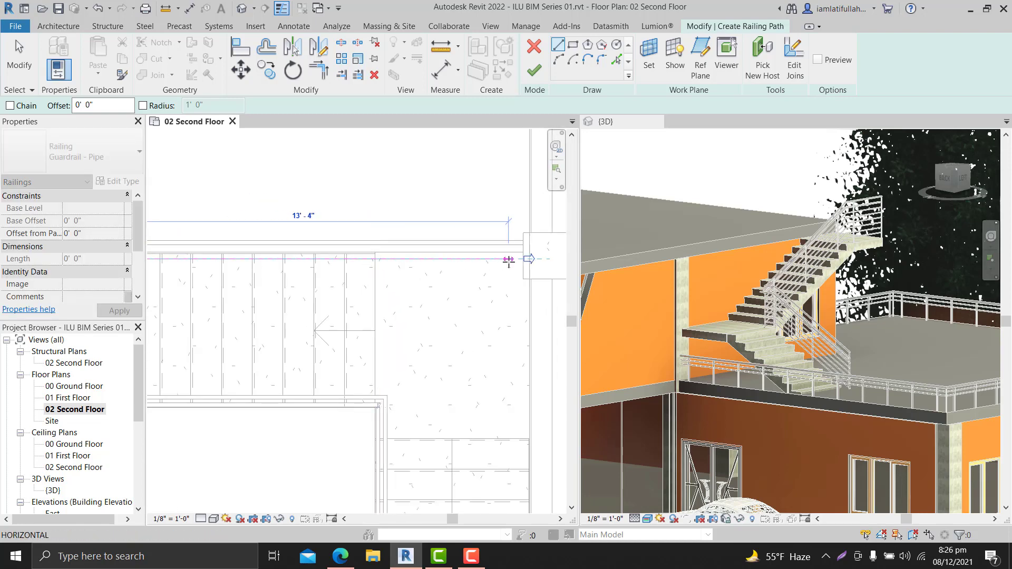
scroll(514, 259, "up", 4)
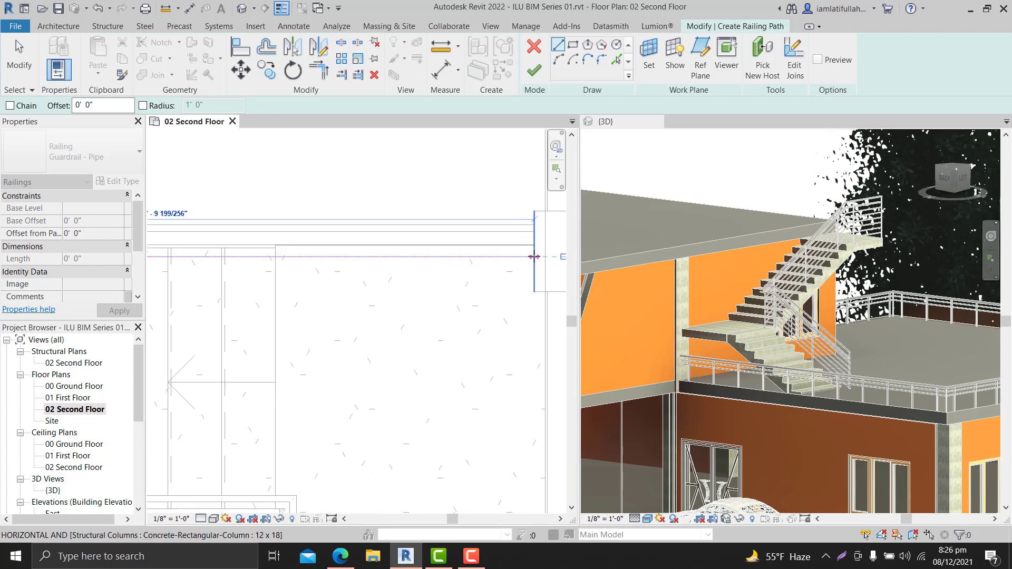
scroll(421, 271, "down", 3)
left_click(496, 258)
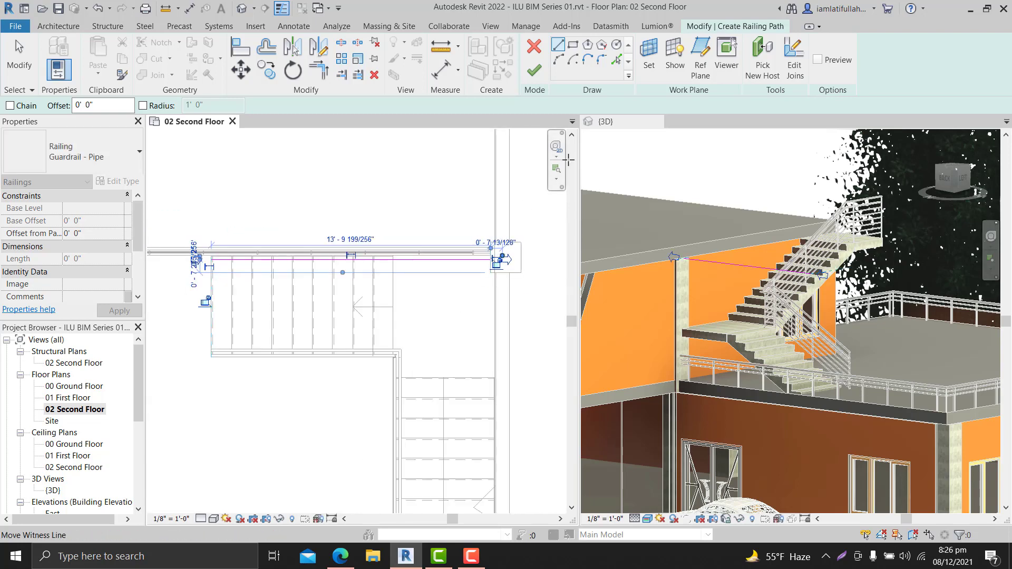
Finish the railing path along the stair's lower flight and landing and check the new railing in the 3D view.
left_click(534, 70)
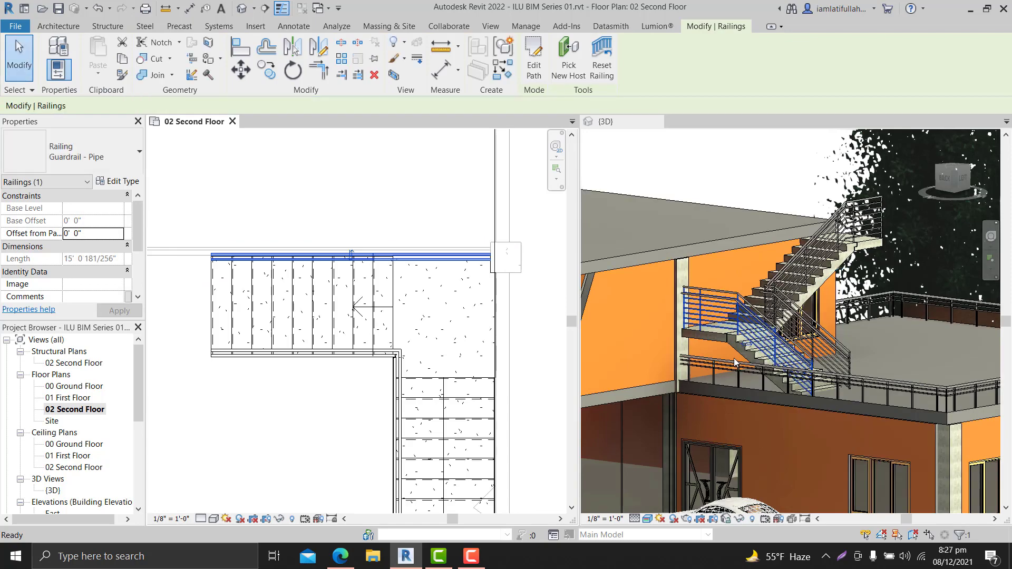
scroll(741, 353, "up", 3)
scroll(741, 352, "down", 3)
scroll(678, 274, "up", 4)
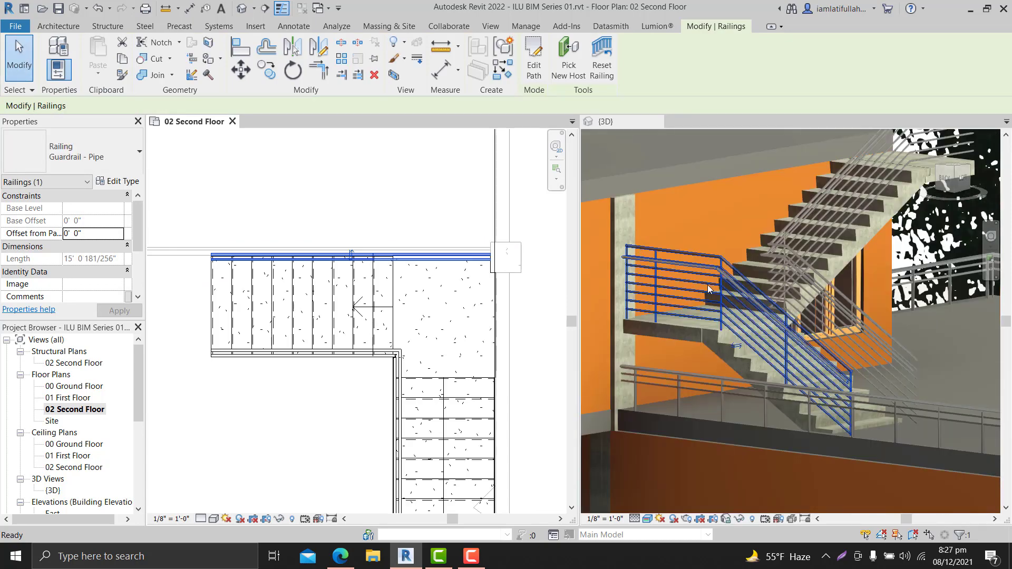
scroll(773, 371, "up", 2)
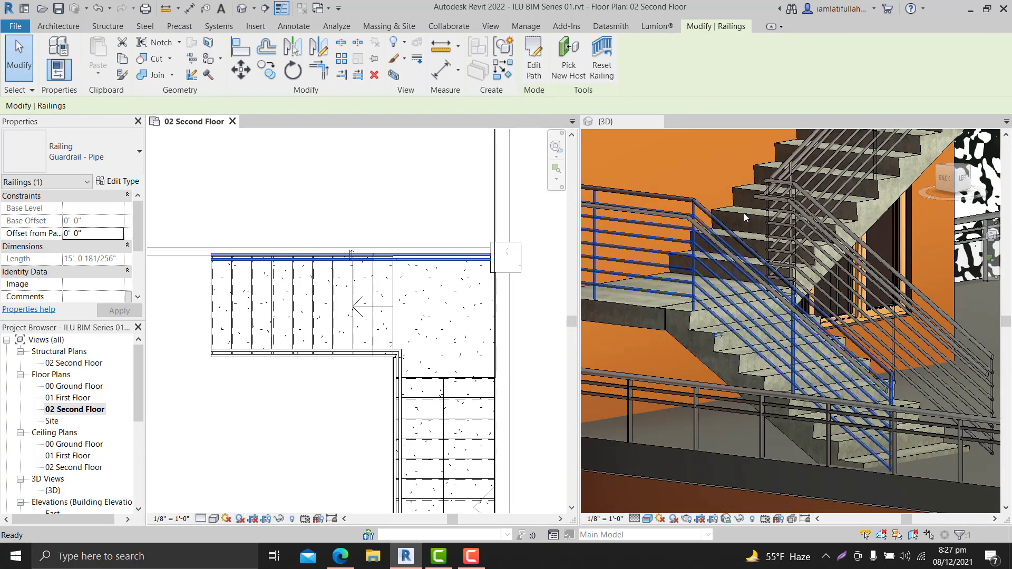
scroll(744, 215, "down", 2)
left_click(834, 229)
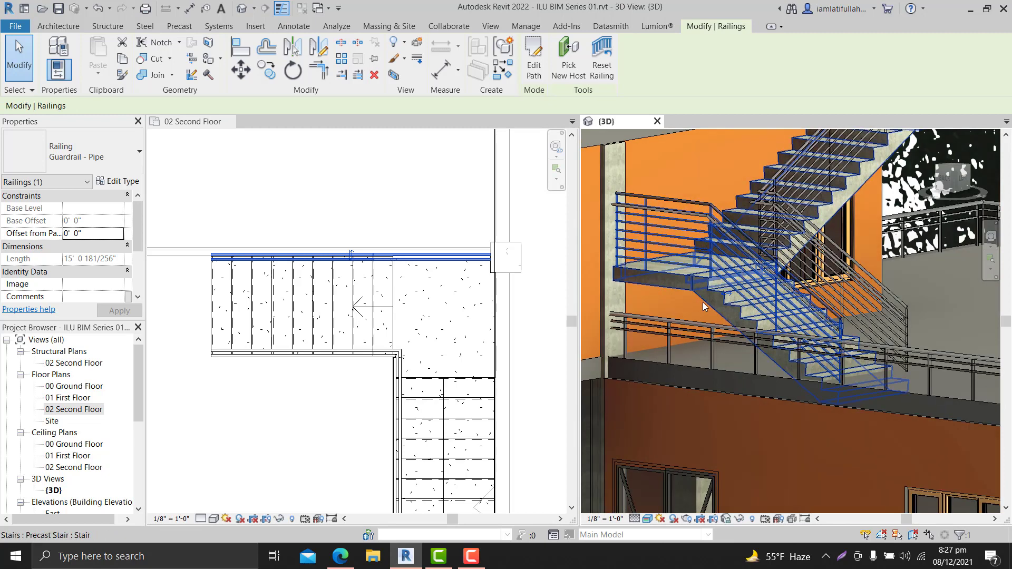
scroll(754, 314, "down", 1)
scroll(339, 218, "down", 1)
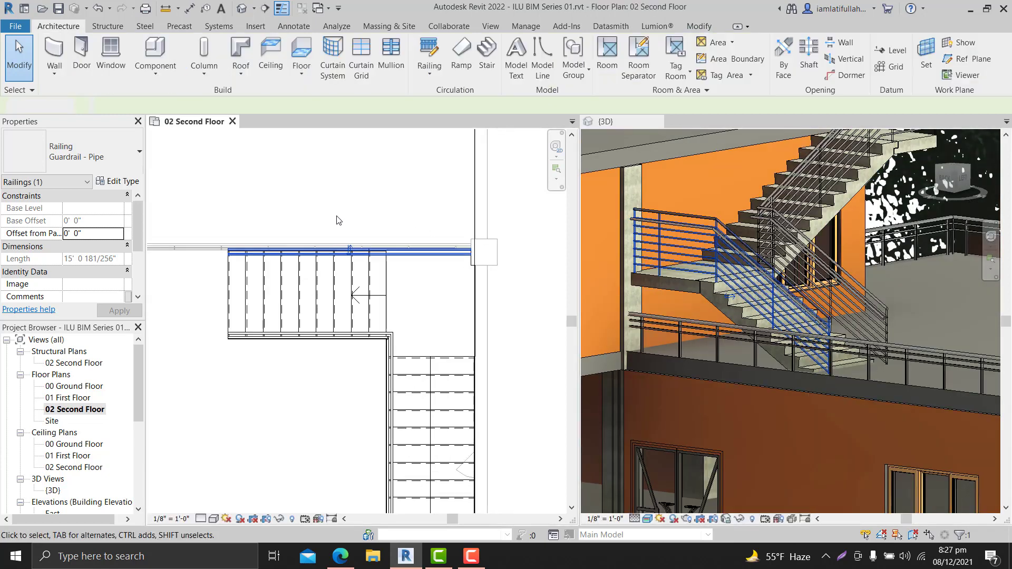
Start another sketched railing in the 02 Second Floor plan and assign the precast stair as its host at the DN landing.
left_click(338, 218)
scroll(323, 215, "down", 3)
scroll(427, 389, "up", 5)
middle_click_drag(382, 389, 368, 224)
middle_click_drag(433, 367, 443, 380)
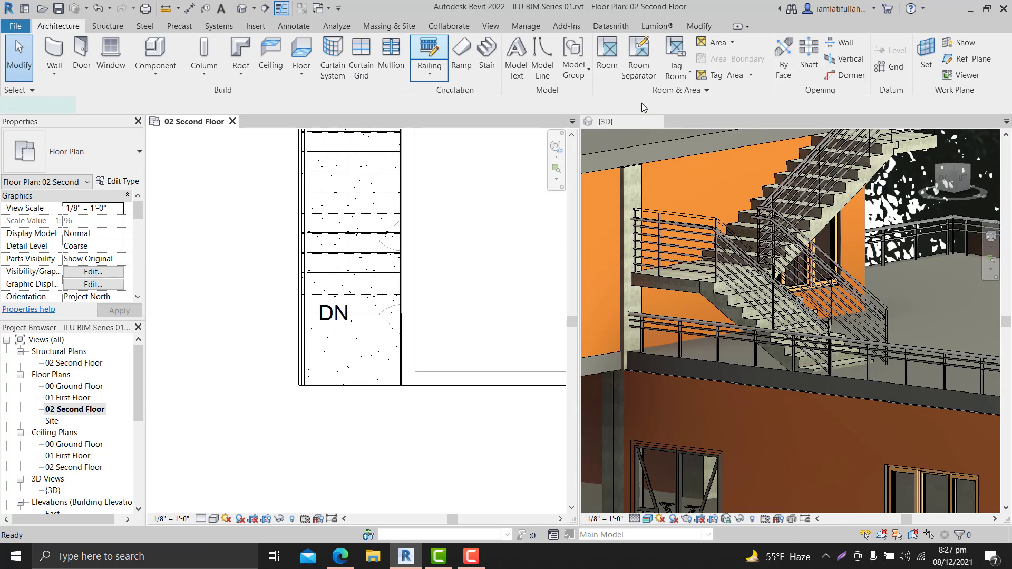
left_click(762, 51)
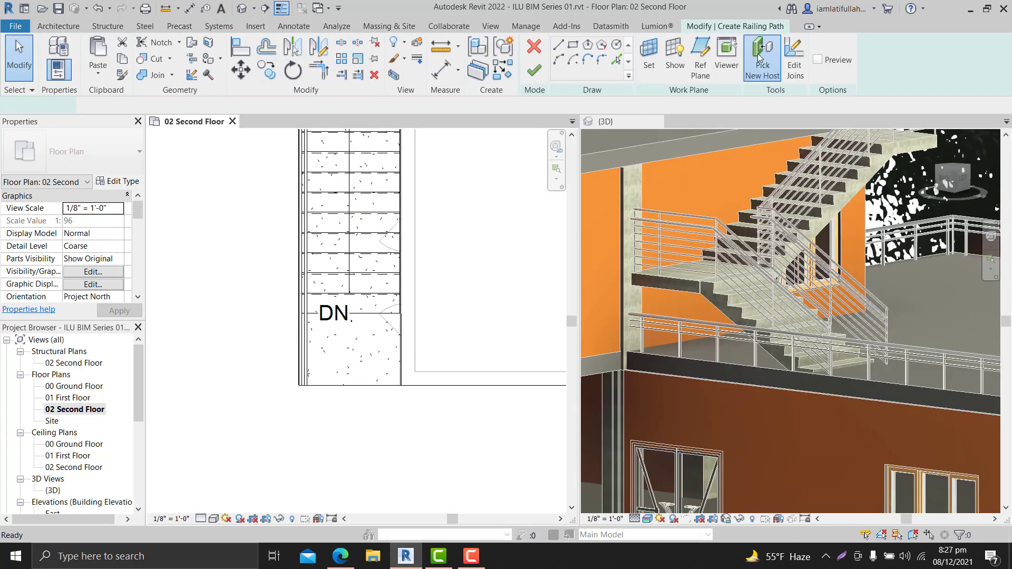
left_click(378, 393)
Sketch a Guardrail - Pipe path about 4' 8" long across the open end of the DN landing and finish the railing.
scroll(328, 429, "up", 5)
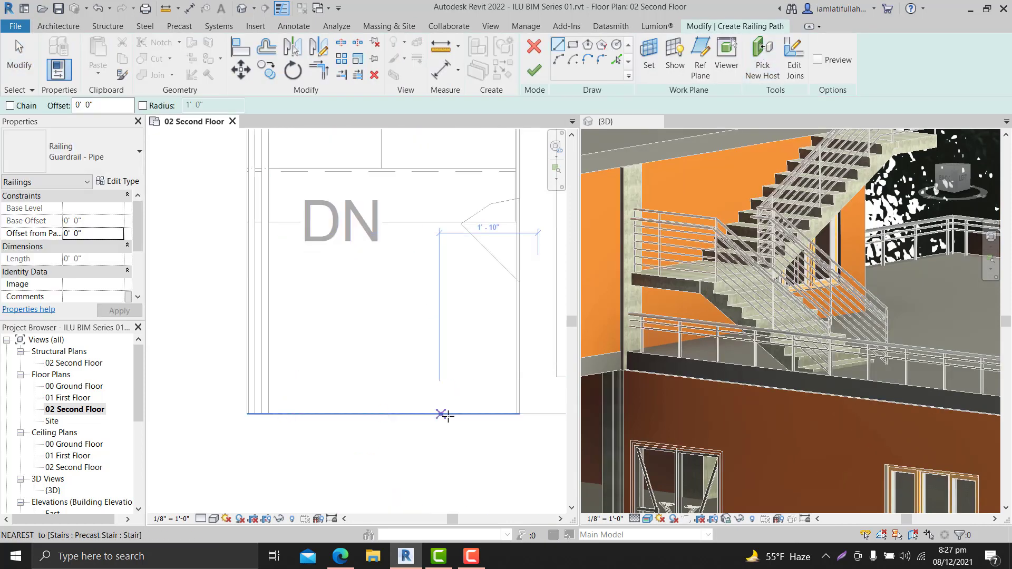
scroll(264, 407, "up", 1)
scroll(426, 390, "down", 1)
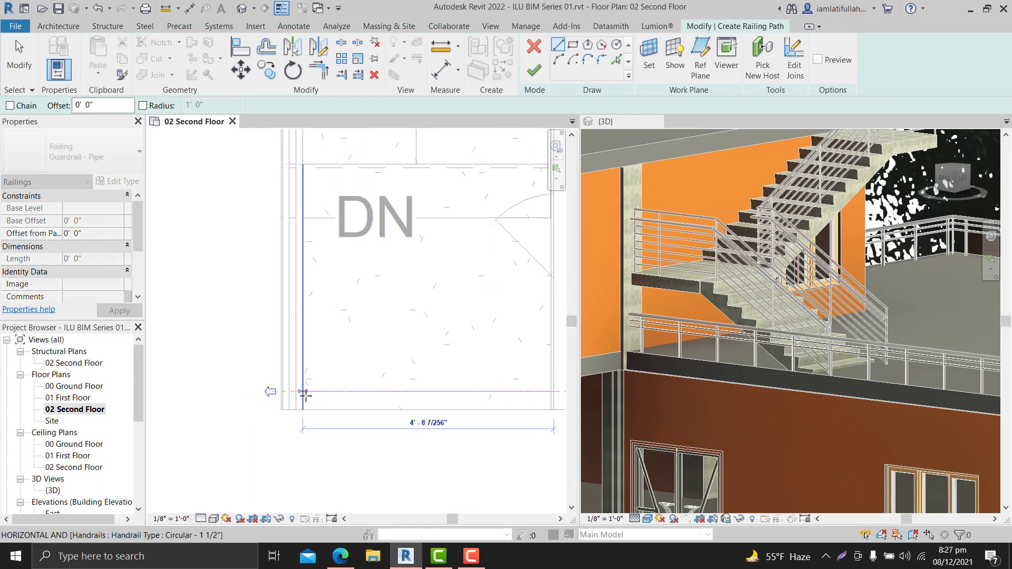
left_click(326, 398)
scroll(337, 392, "down", 2)
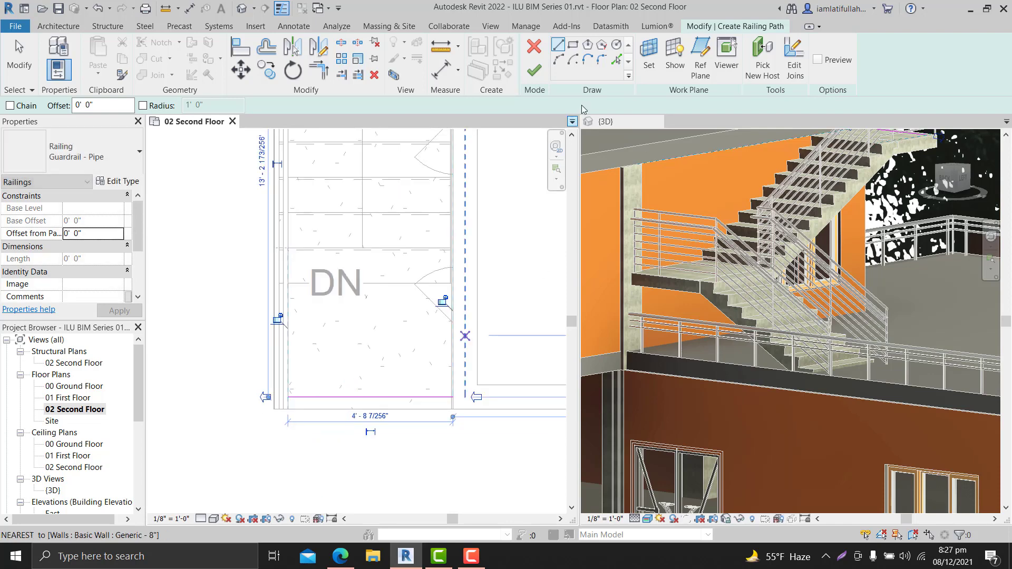
left_click(534, 70)
scroll(432, 434, "down", 1)
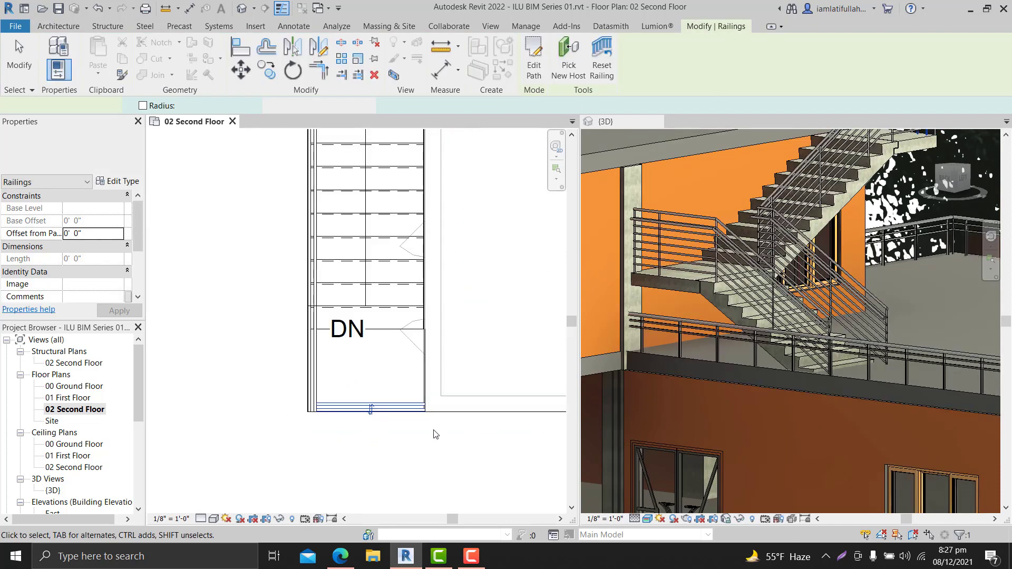
left_click(445, 454)
Examine the railings on the stair's top landing and flights in 3D from above and from the side.
scroll(840, 334, "down", 5)
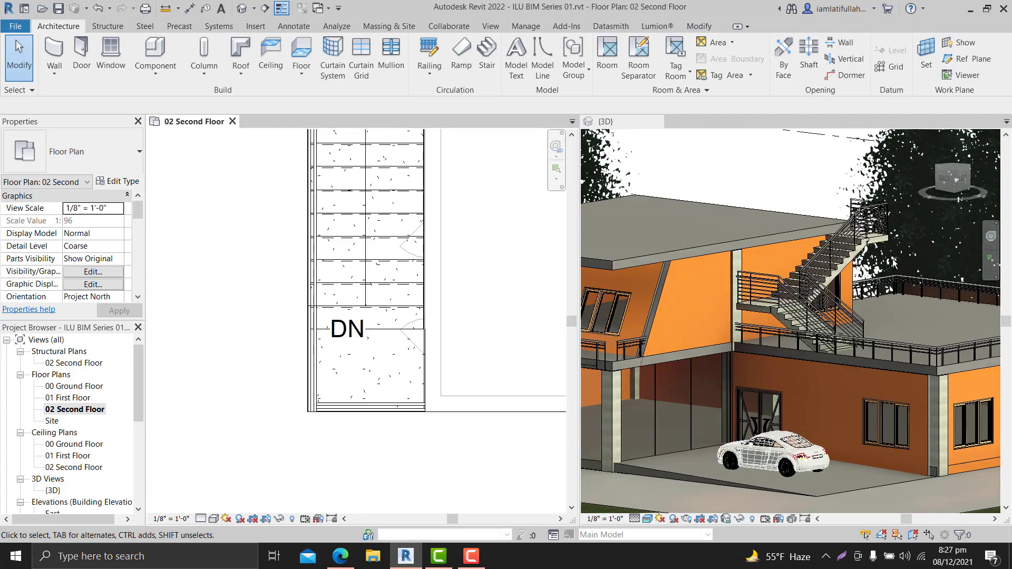
middle_click_drag(890, 289, 820, 345, "shift")
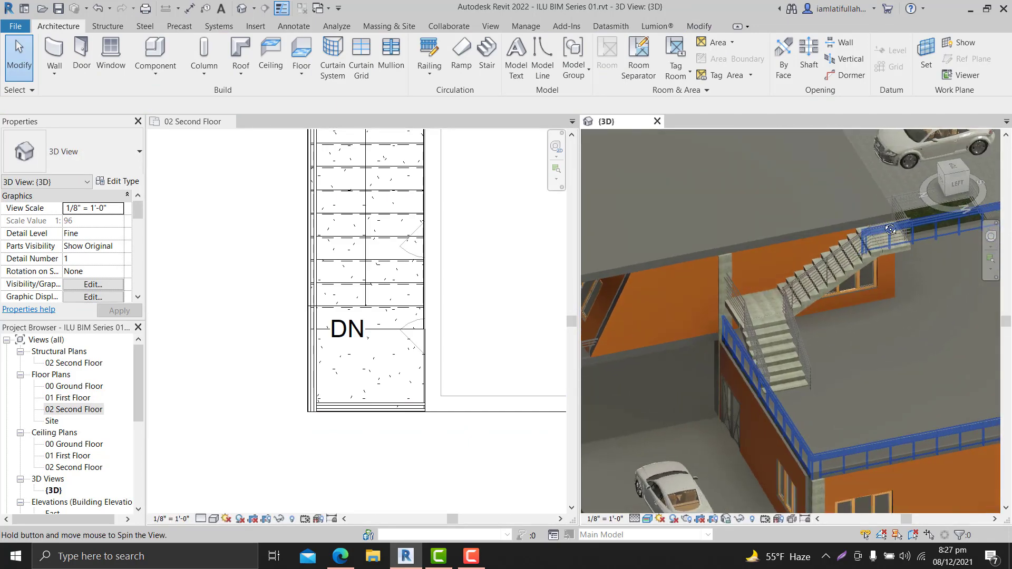
scroll(938, 209, "up", 1)
scroll(927, 207, "up", 4)
scroll(888, 317, "down", 4)
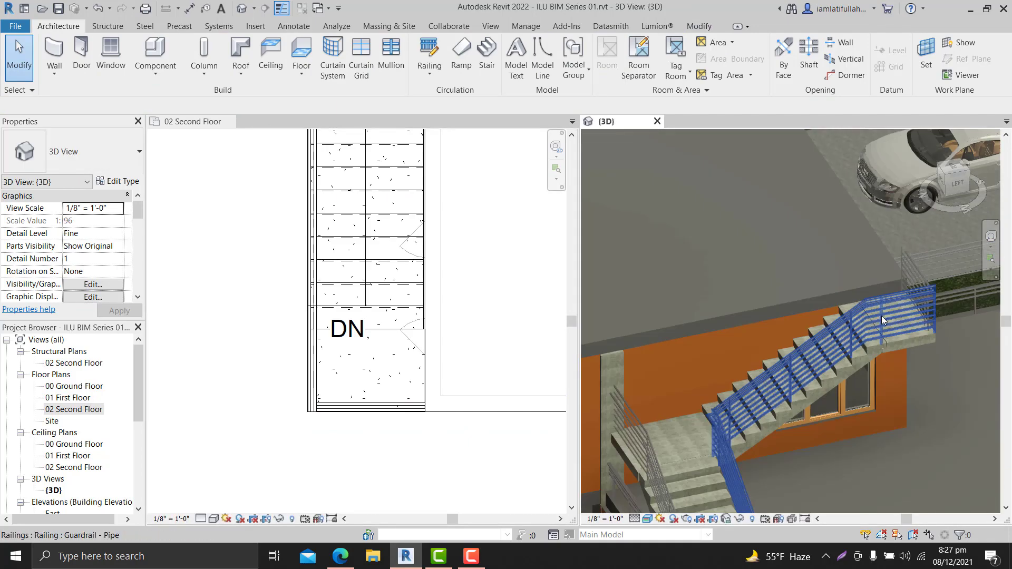
middle_click_drag(854, 397, 857, 316, "shift")
scroll(865, 382, "down", 3)
scroll(853, 346, "down", 2)
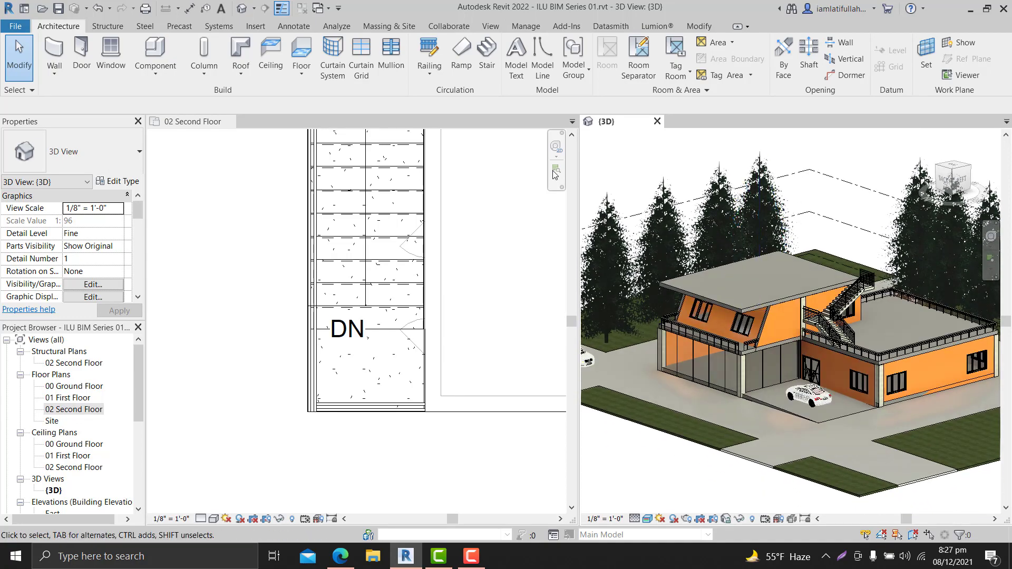
Close the 02 Second Floor plan so that only the 3D view stays open.
scroll(474, 245, "down", 1)
left_click(475, 227)
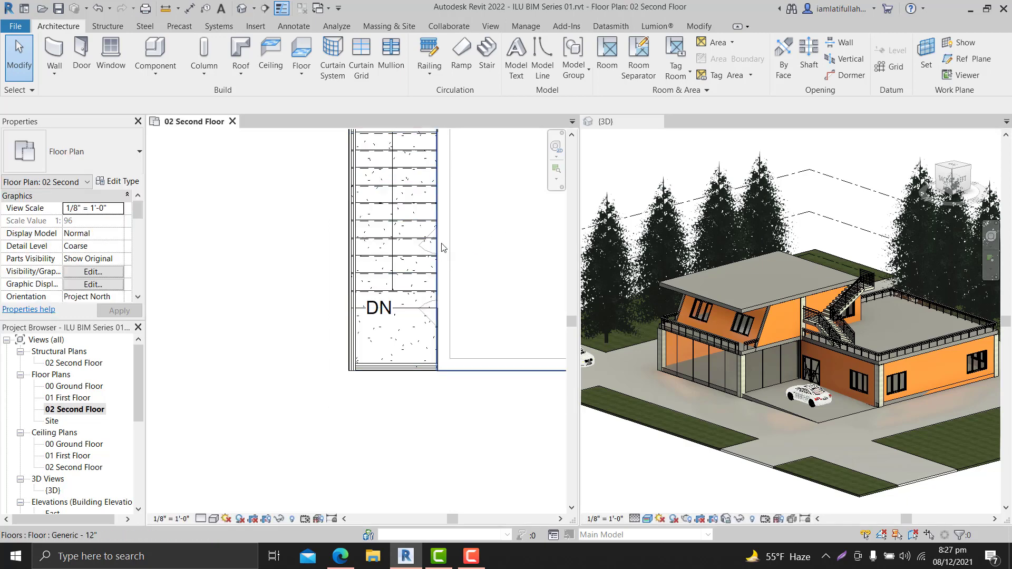
middle_click_drag(430, 265, 322, 355)
scroll(412, 282, "down", 1)
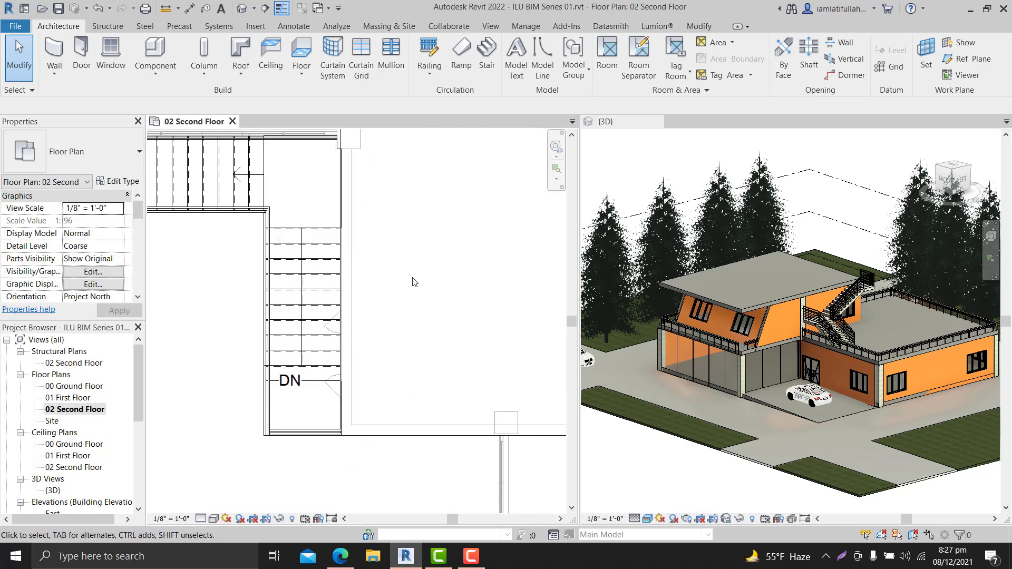
left_click(232, 122)
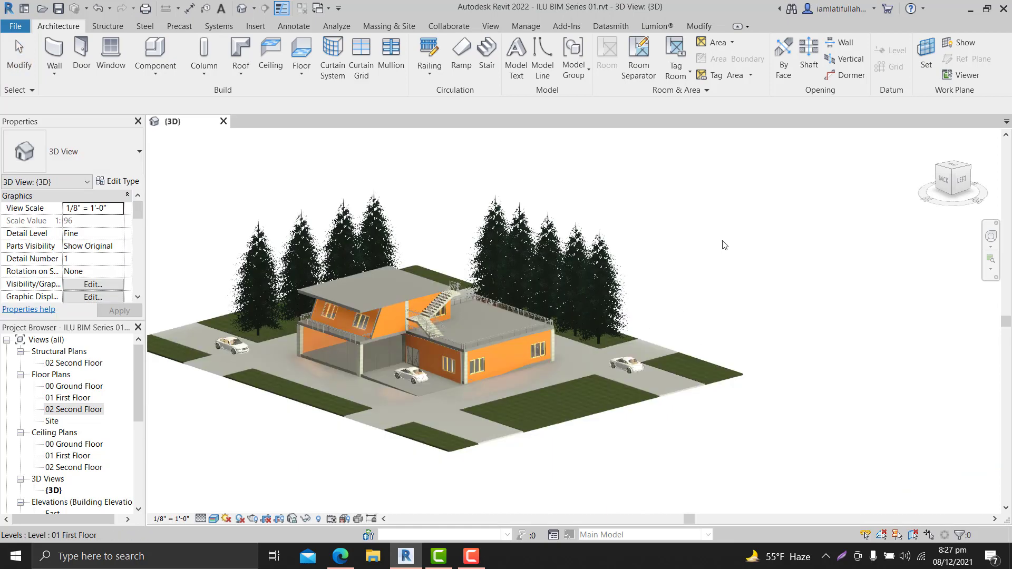
Examine the whole house model with its exterior stair, terrace railings, parked cars and surrounding site in the 3D view.
middle_click_drag(621, 238, 544, 347, "shift")
scroll(544, 347, "up", 5)
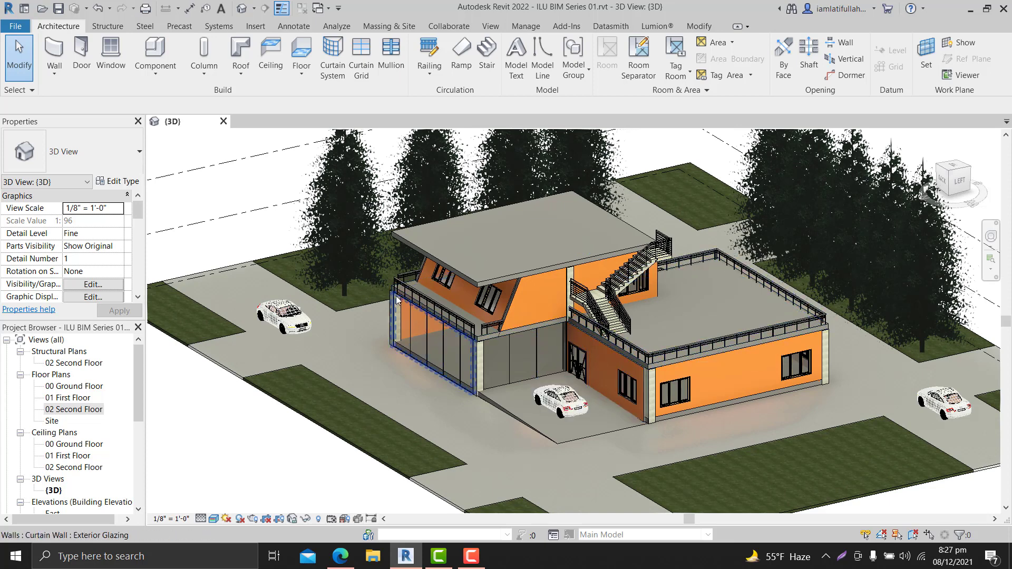
scroll(361, 320, "down", 4)
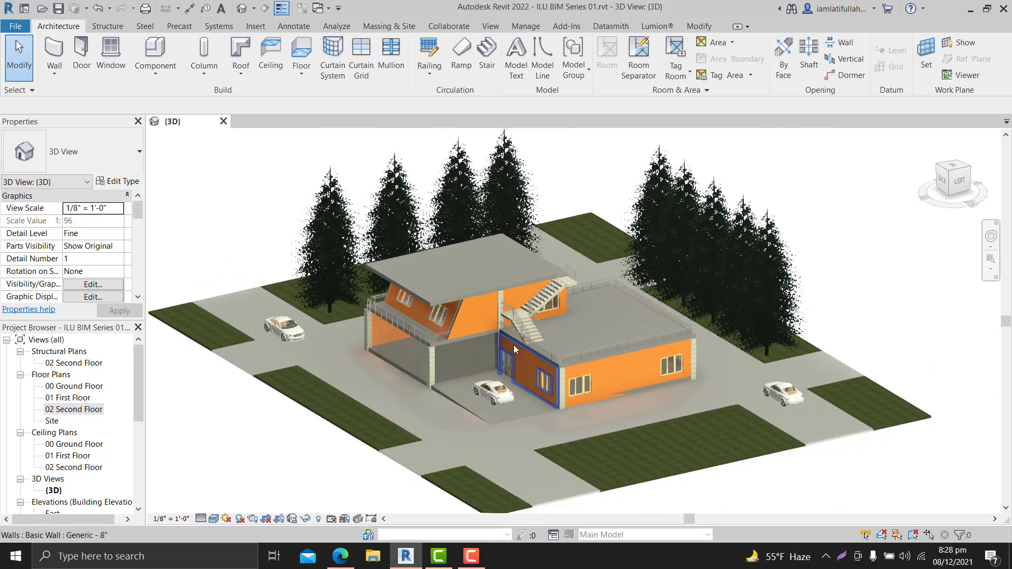
middle_click_drag(513, 345, 533, 353)
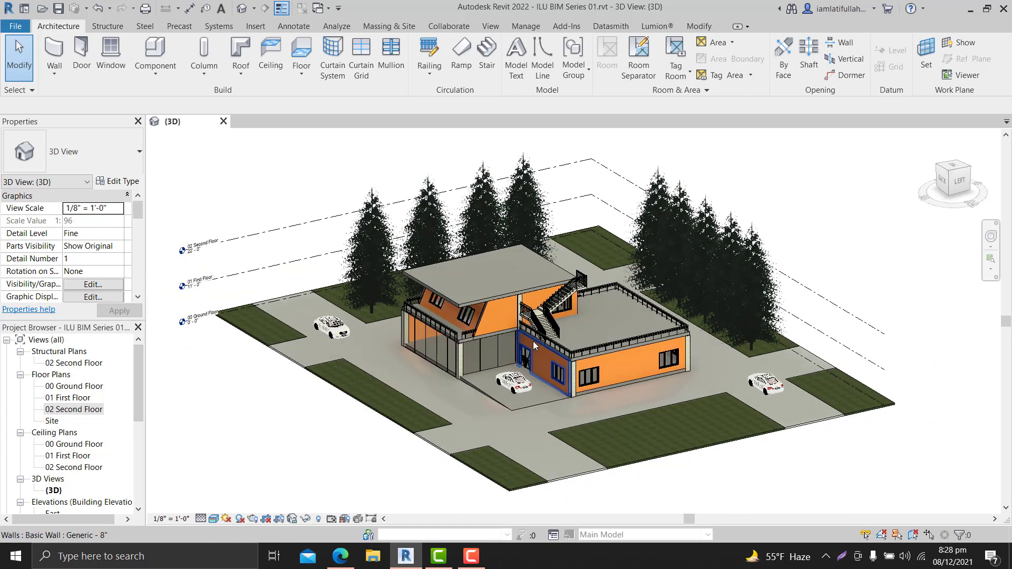
scroll(529, 371, "up", 3)
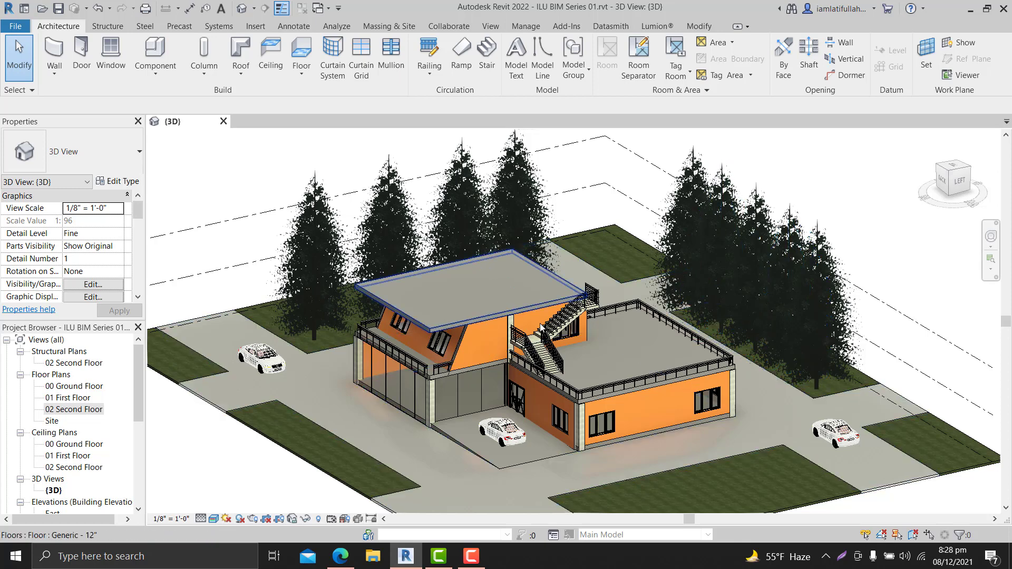
scroll(612, 469, "up", 2)
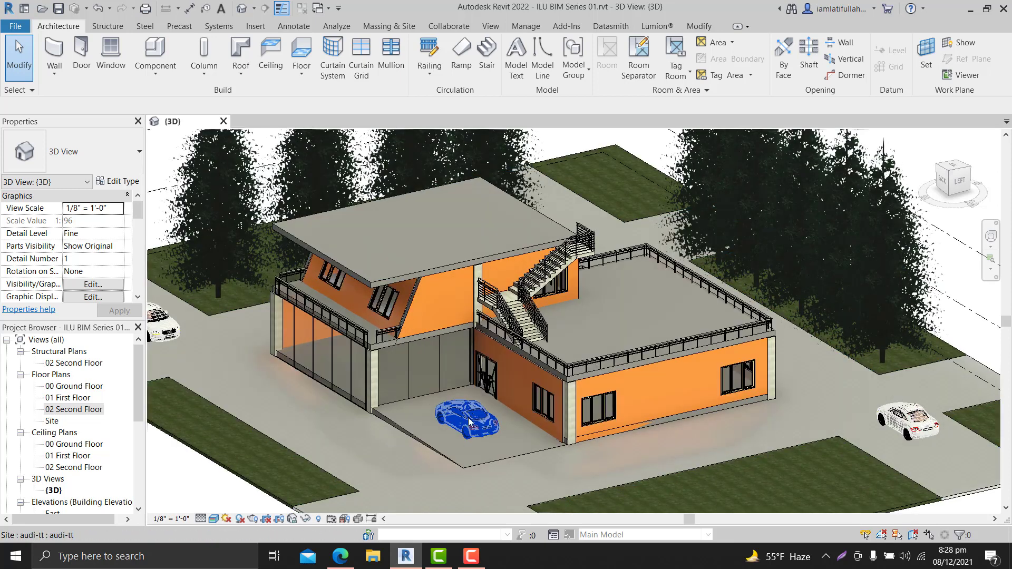
middle_click_drag(586, 372, 601, 384)
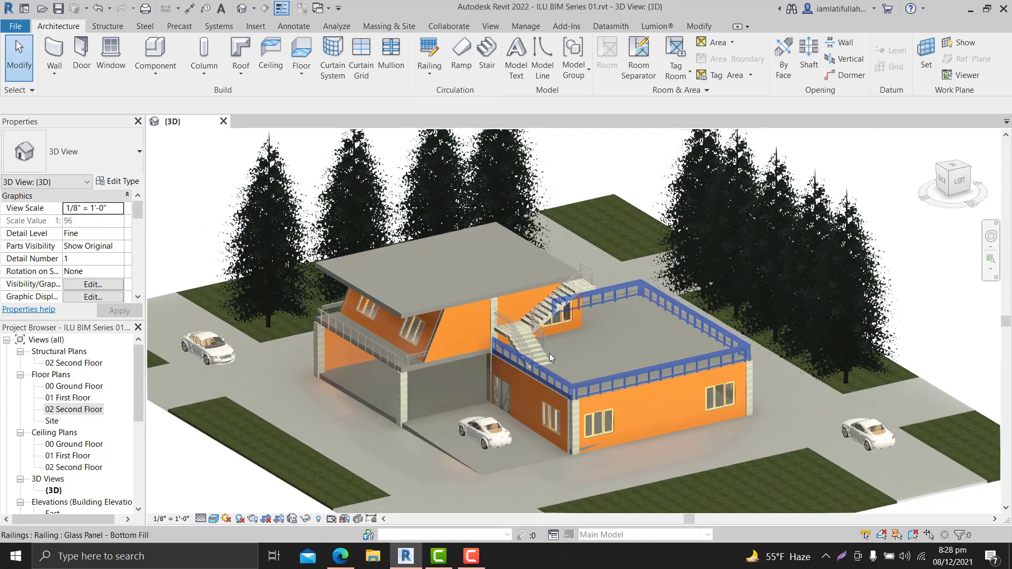
scroll(527, 369, "up", 2)
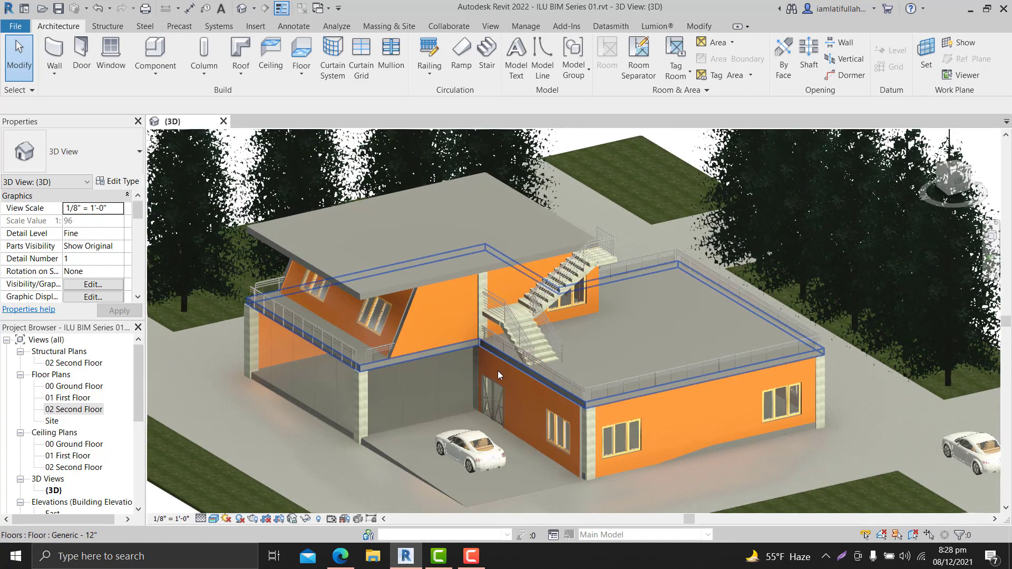
scroll(556, 428, "down", 1)
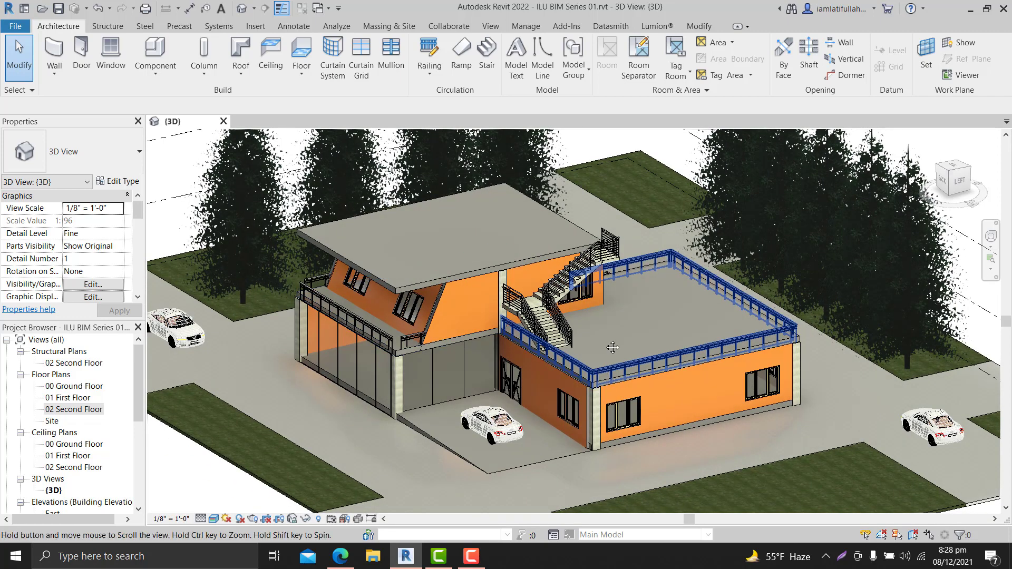
scroll(612, 348, "down", 2)
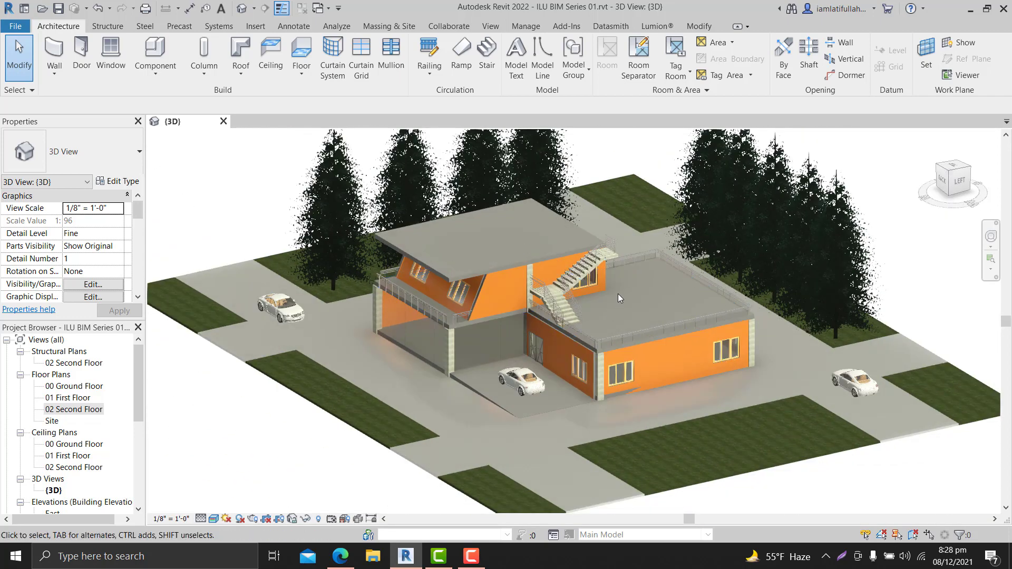
middle_click_drag(619, 298, 608, 312)
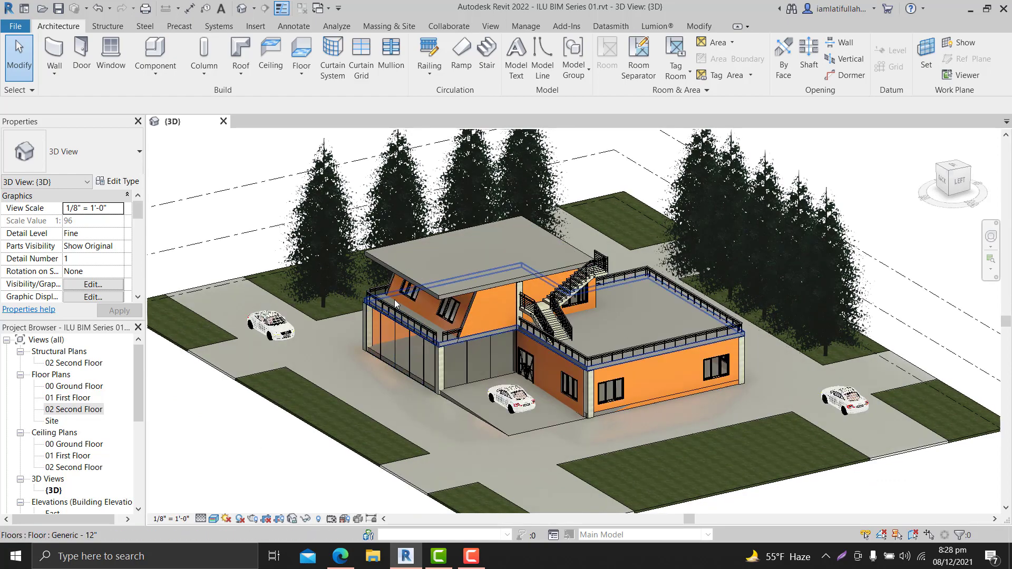
scroll(451, 360, "down", 1)
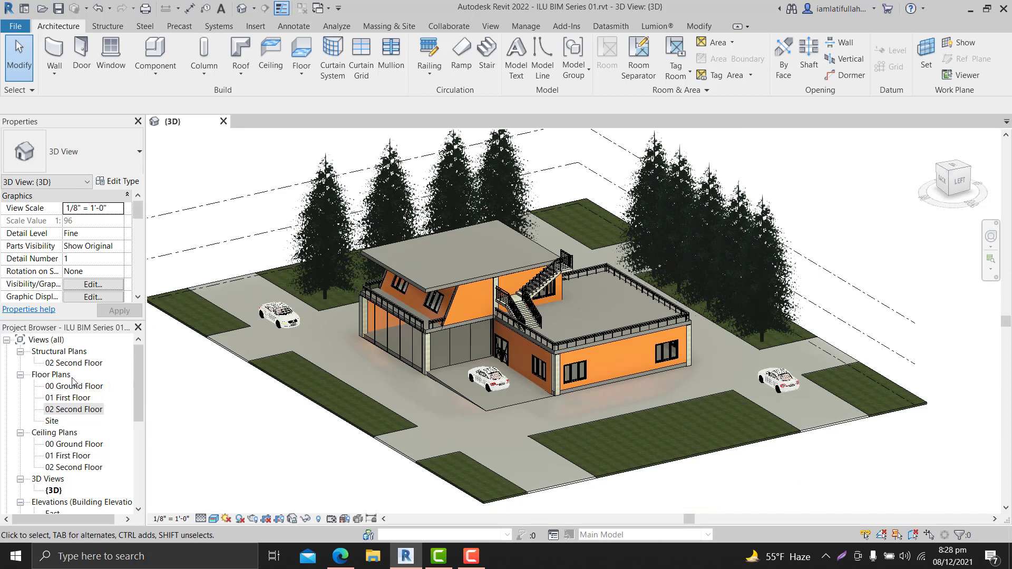
Open the 00 Ground Floor plan and frame the whole site in the view.
double_click(87, 385)
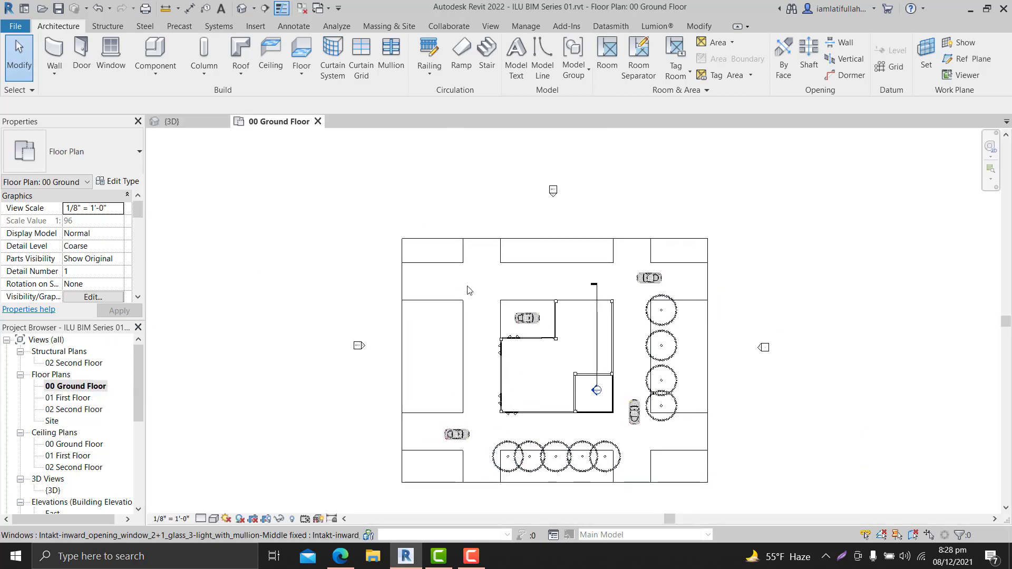
middle_click_drag(582, 287, 559, 294)
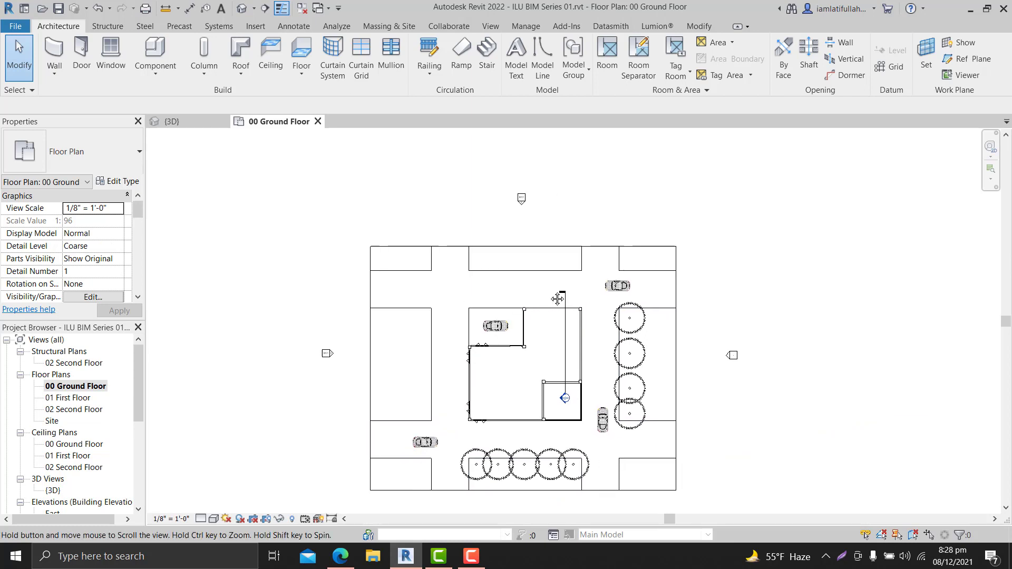
middle_click_drag(486, 239, 476, 207)
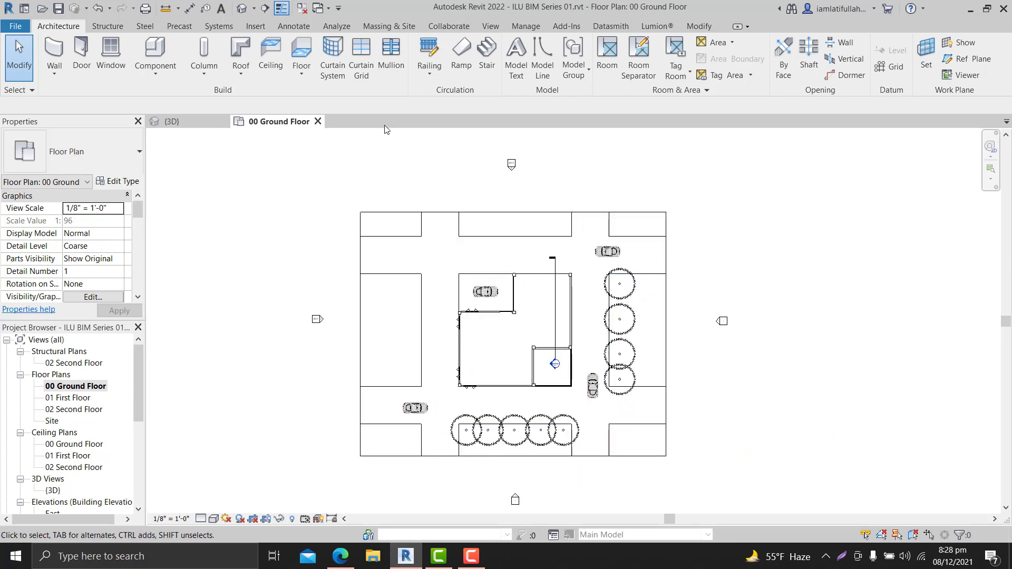
left_click(490, 26)
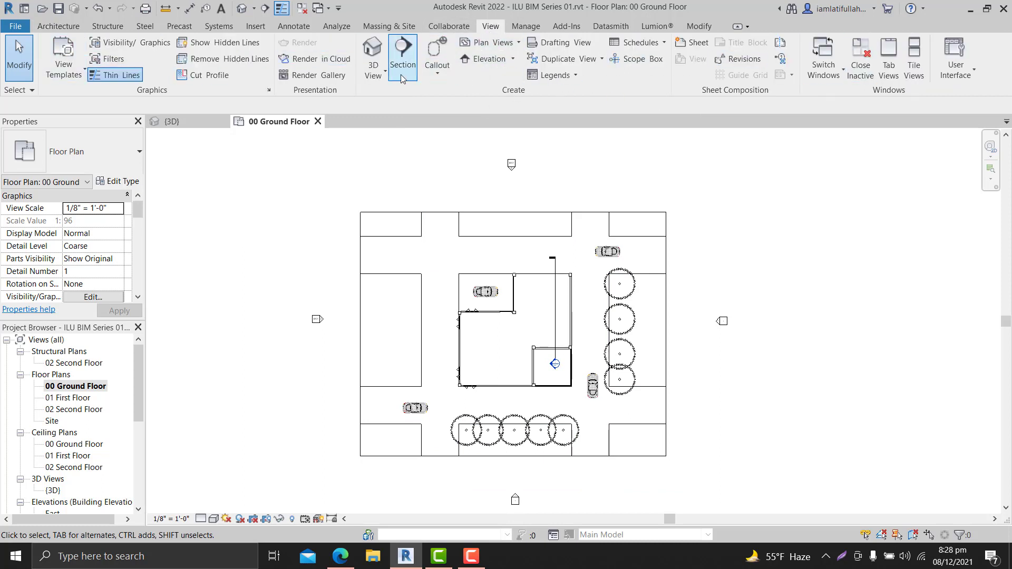
left_click(380, 73)
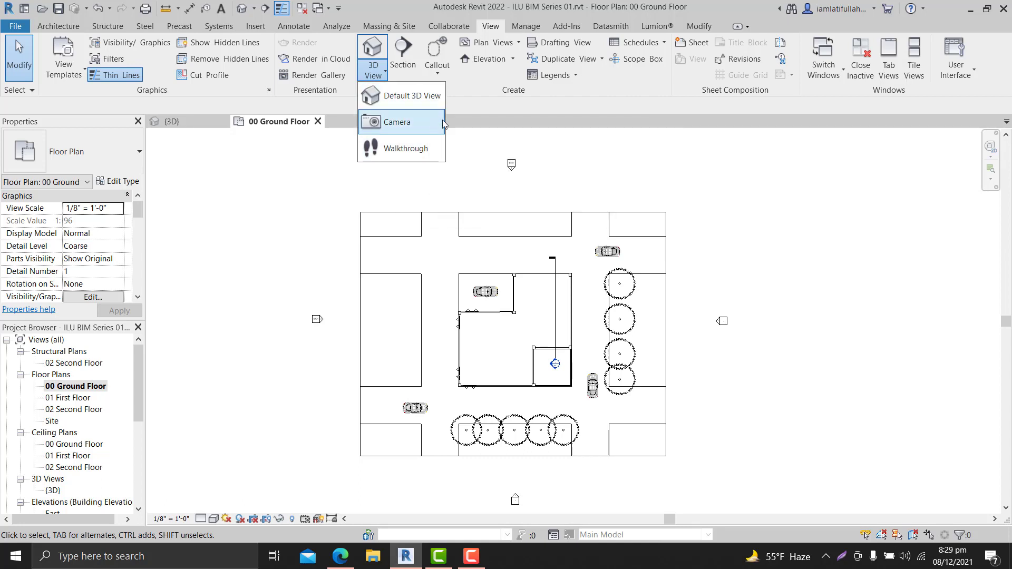
left_click(507, 98)
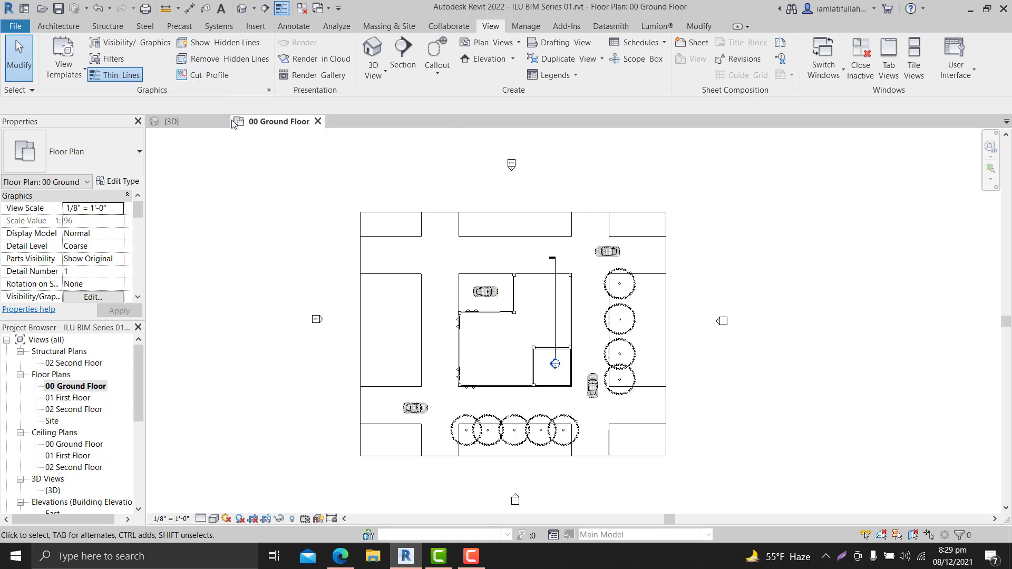
Place a perspective camera on the ground floor plan, from the road at the site's upper-left corner towards the lower-right site corner.
middle_click_drag(342, 187, 302, 174)
scroll(302, 174, "down", 1)
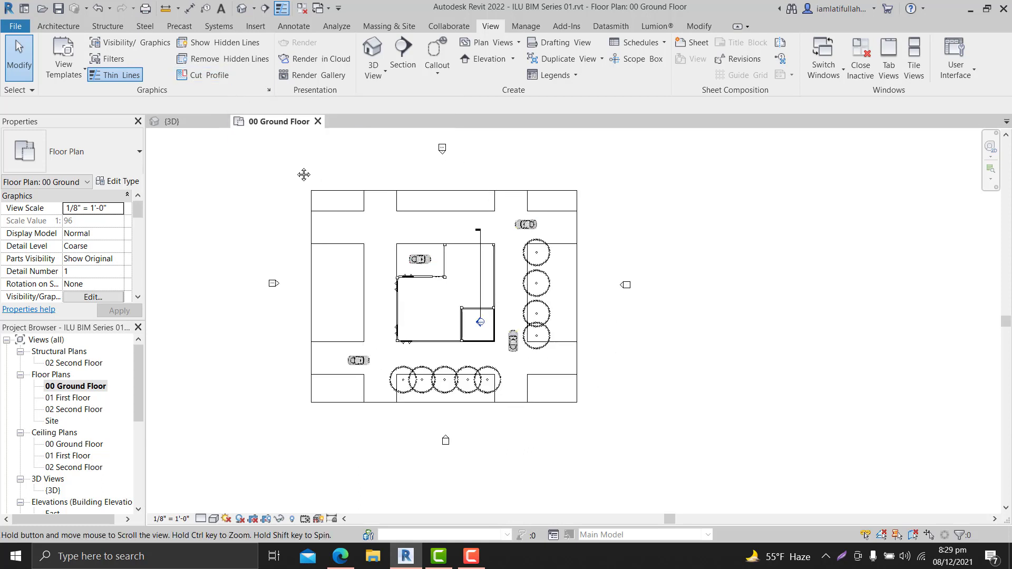
scroll(356, 268, "up", 1)
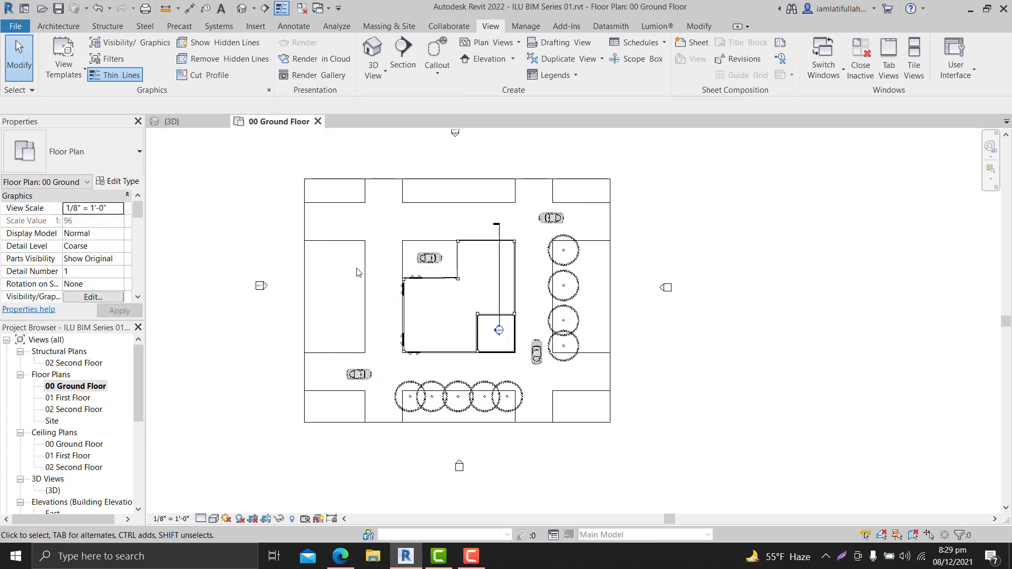
middle_click_drag(406, 235, 407, 242)
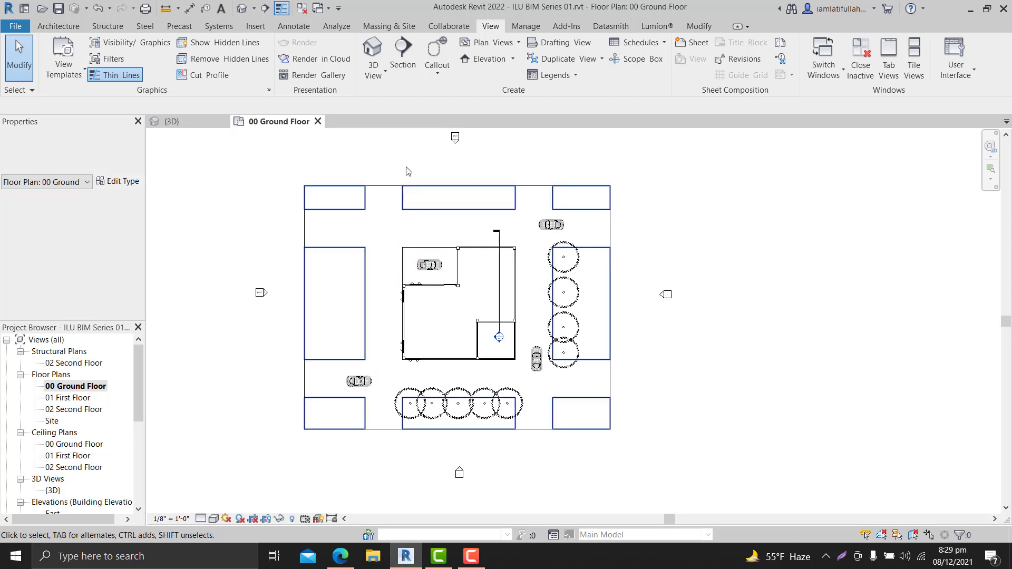
left_click(375, 73)
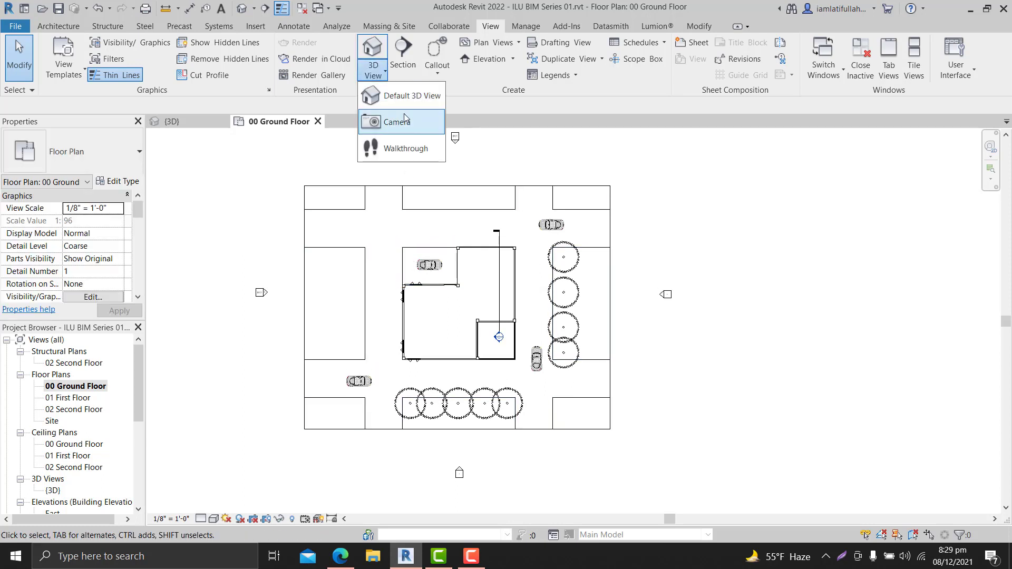
left_click(405, 123)
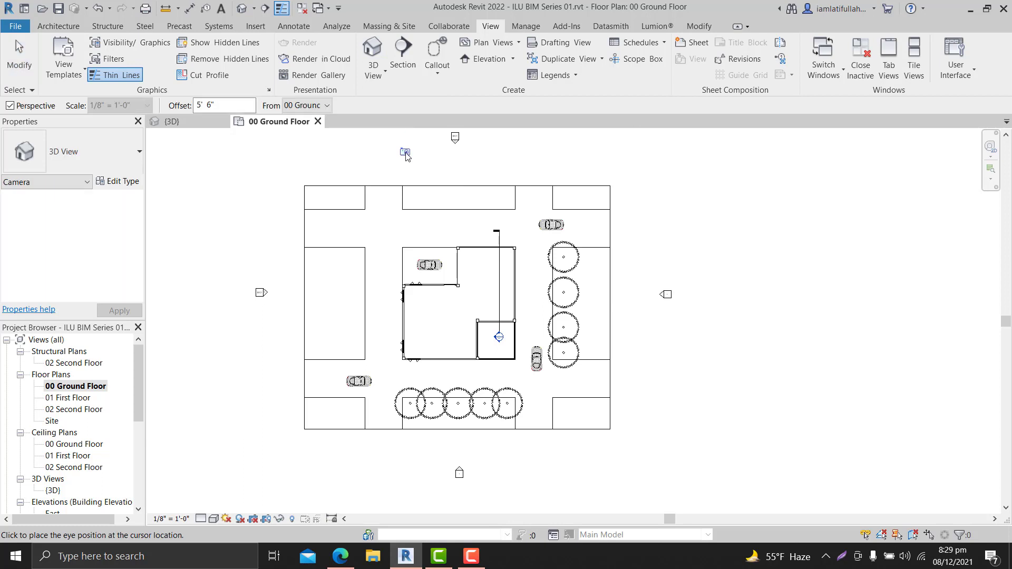
middle_click_drag(413, 171, 414, 194)
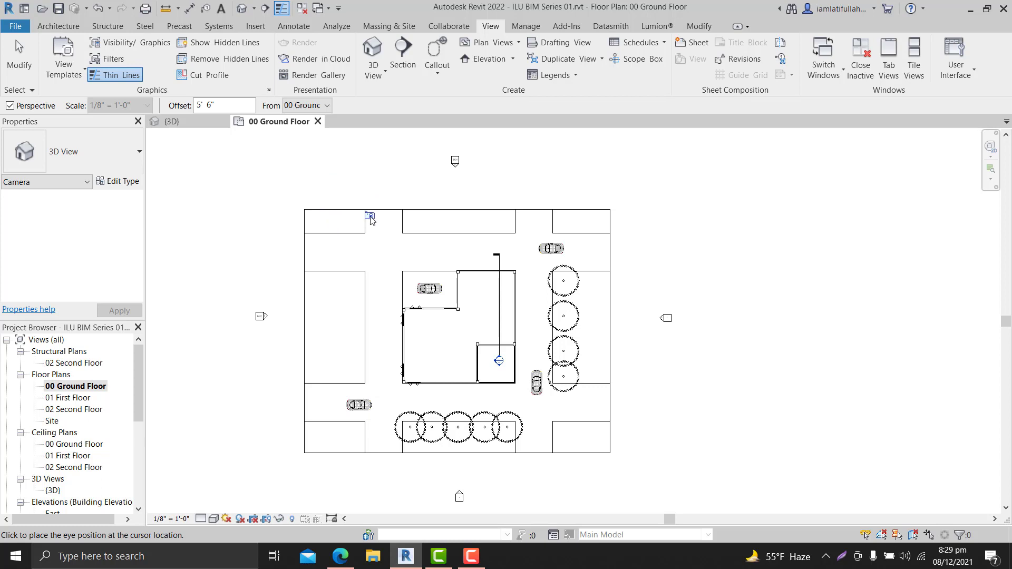
left_click(370, 218)
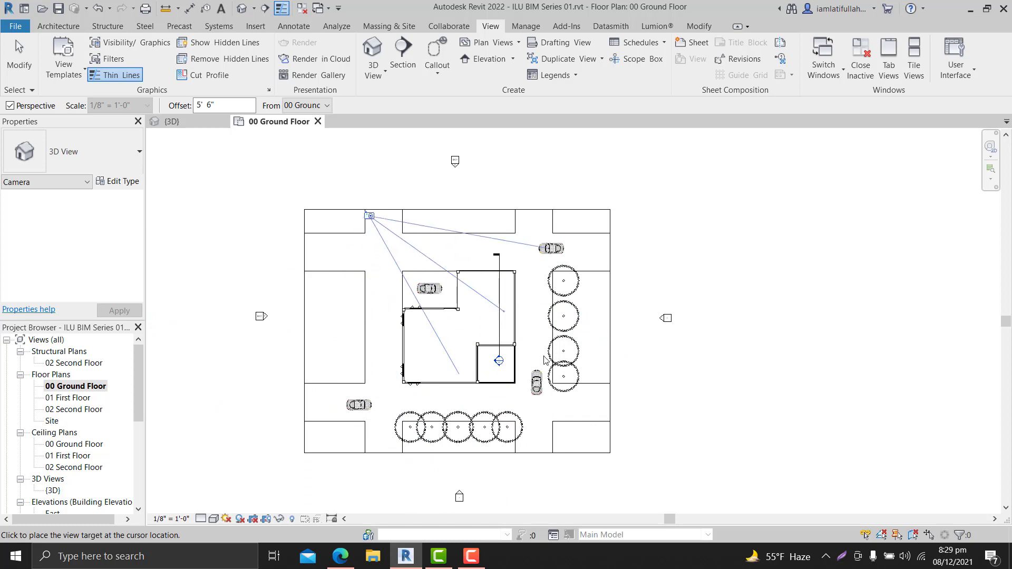
left_click(605, 453)
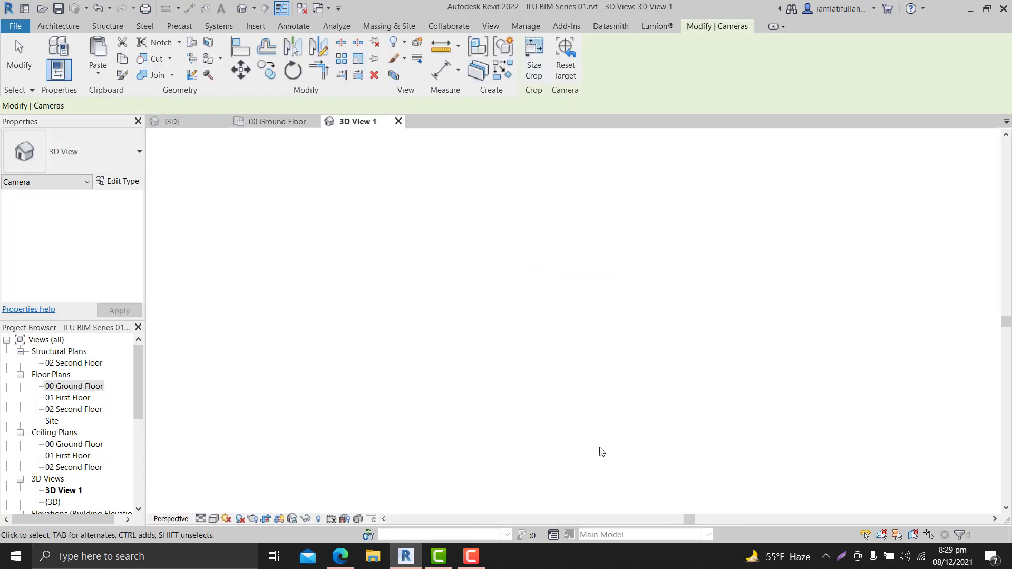
scroll(507, 352, "down", 2)
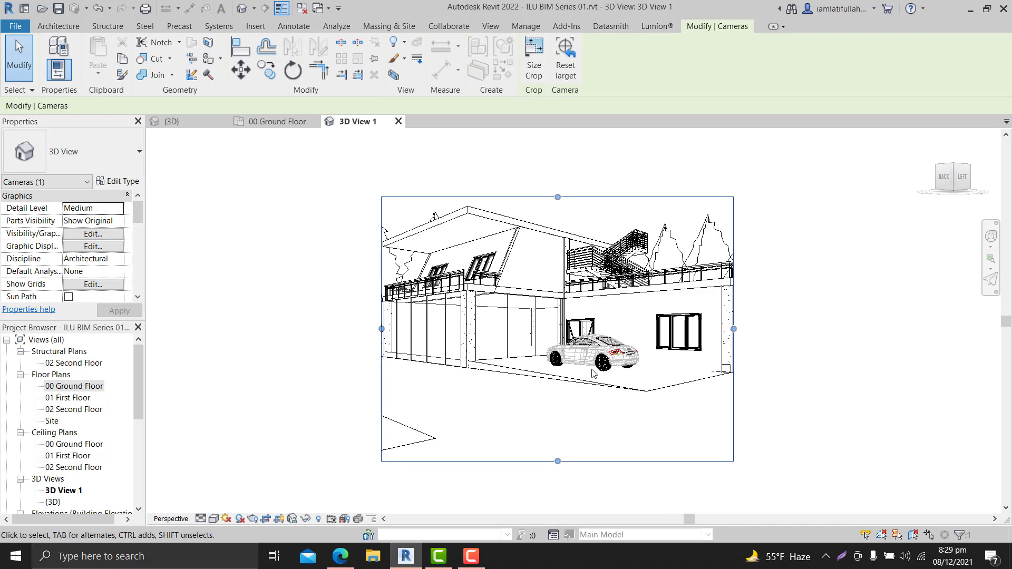
left_click(275, 121)
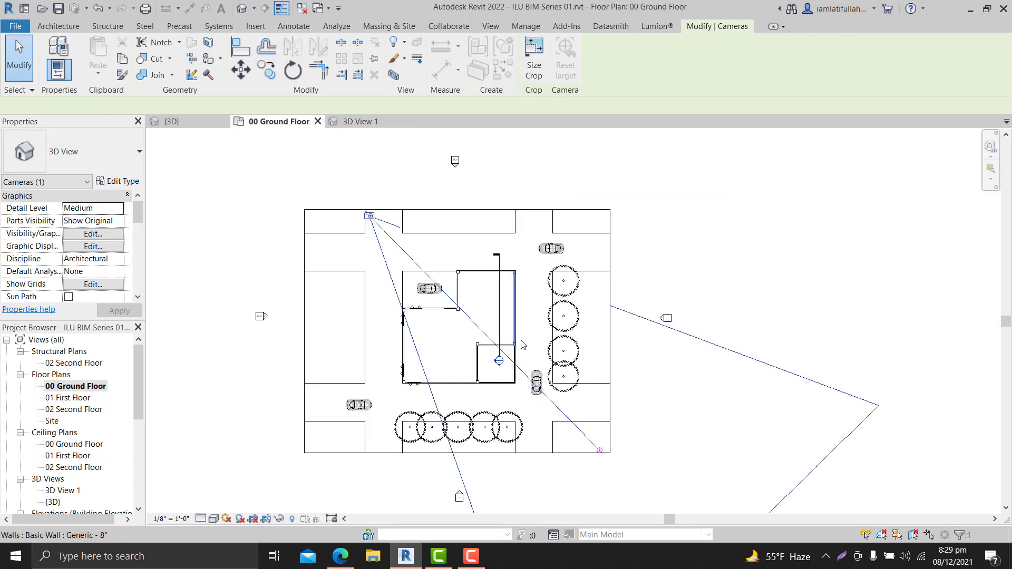
left_click(360, 124)
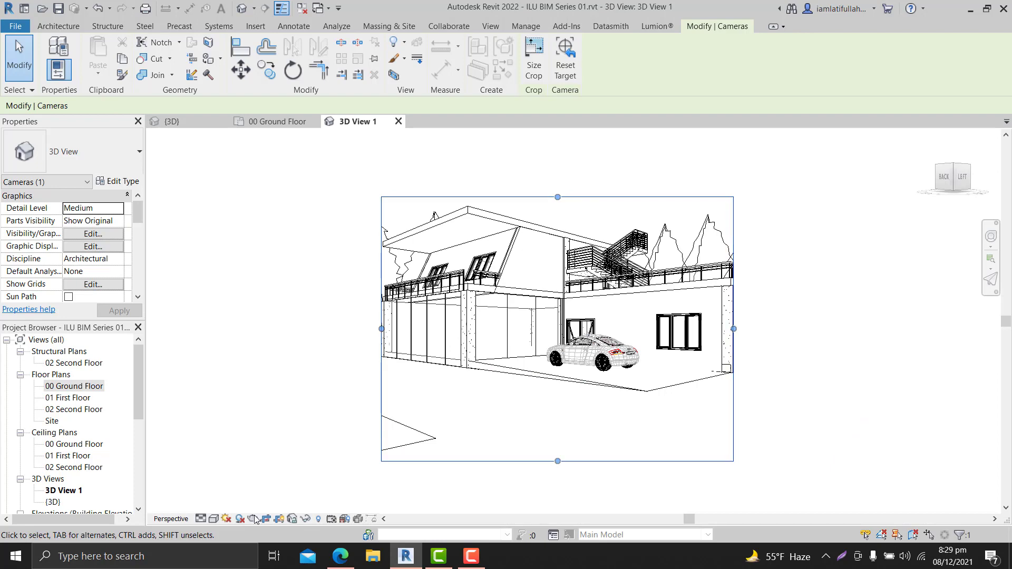
Set the camera view's detail level to Fine and its visual style to Realistic.
left_click(603, 181)
scroll(557, 361, "down", 1)
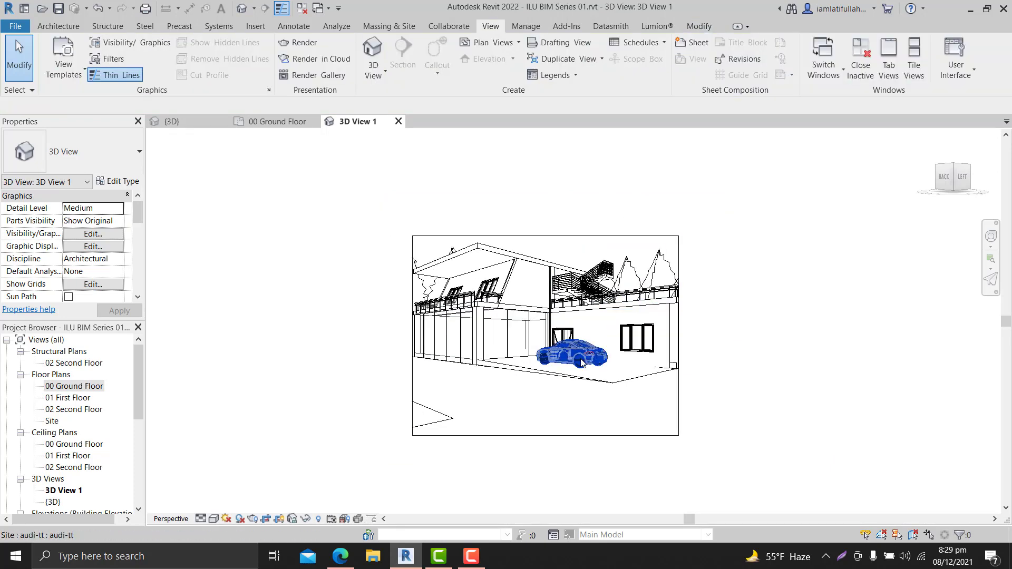
middle_click_drag(557, 361, 413, 384)
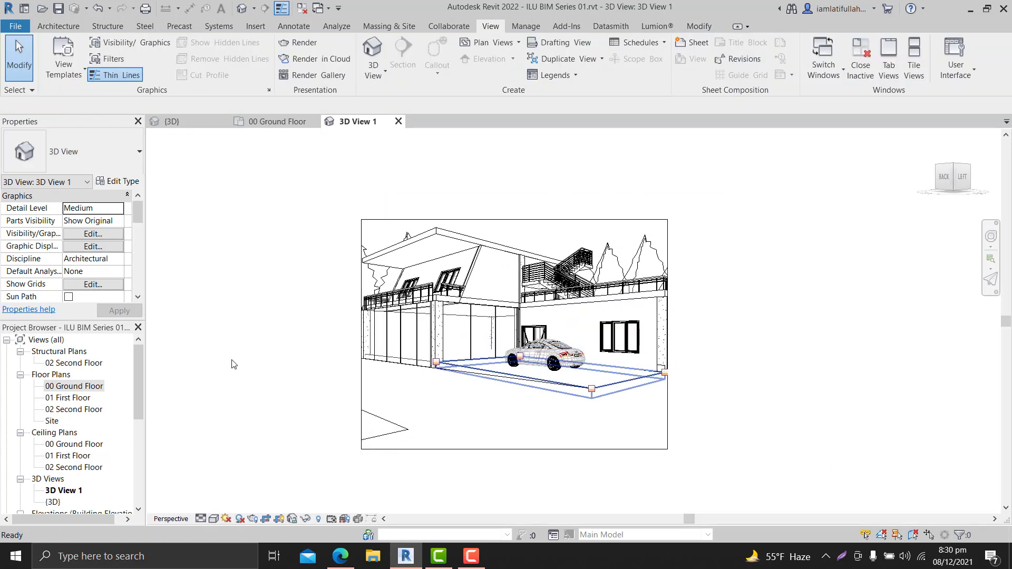
middle_click_drag(477, 441, 439, 453)
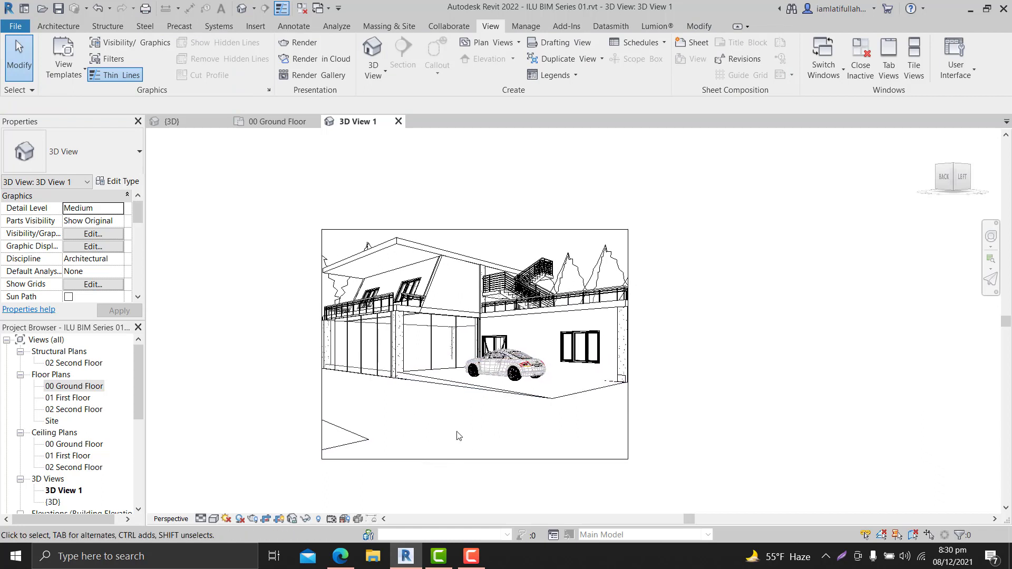
scroll(454, 431, "up", 1)
left_click(202, 519)
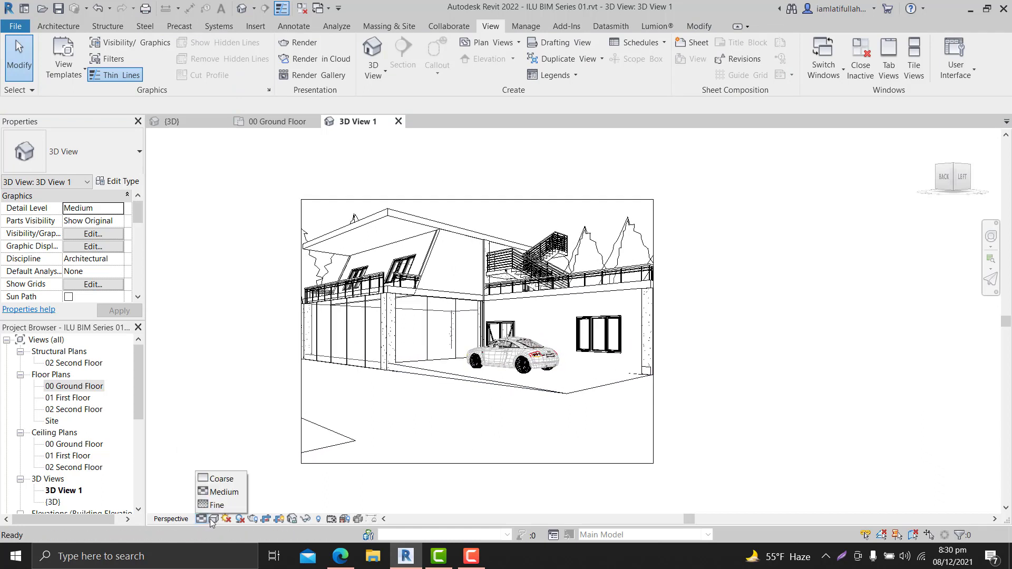
left_click(217, 505)
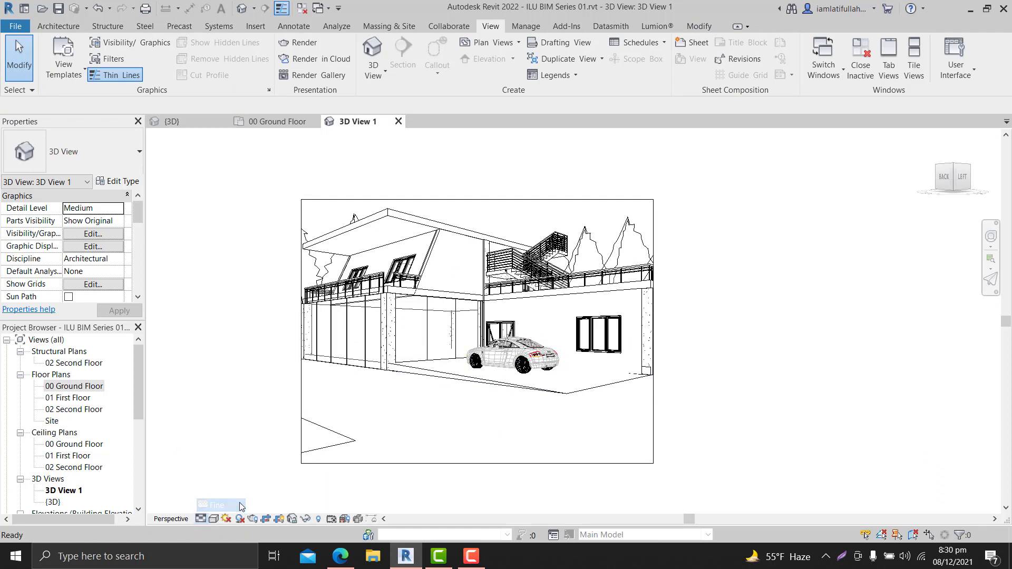
left_click(215, 520)
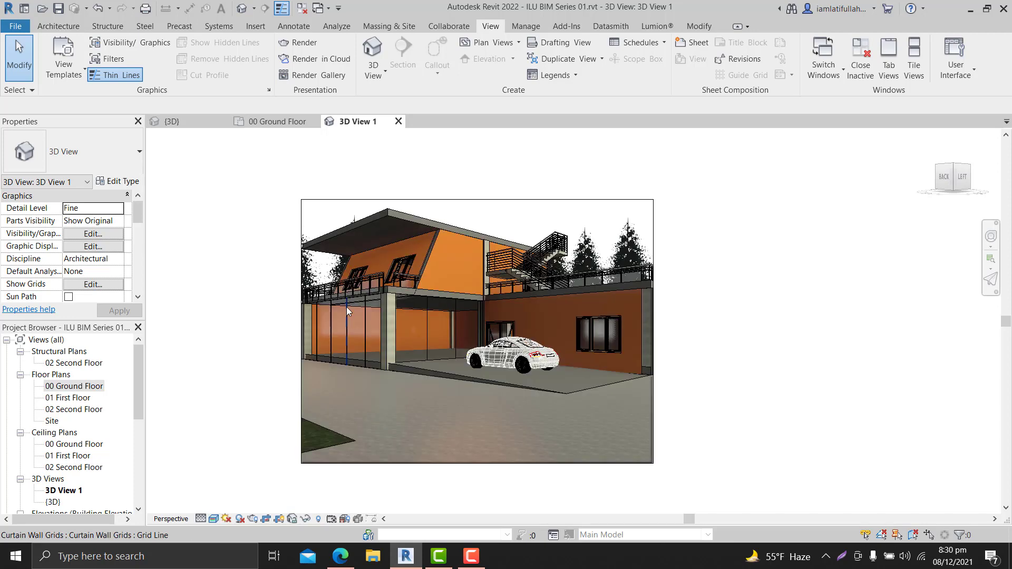
middle_click_drag(486, 322, 520, 334)
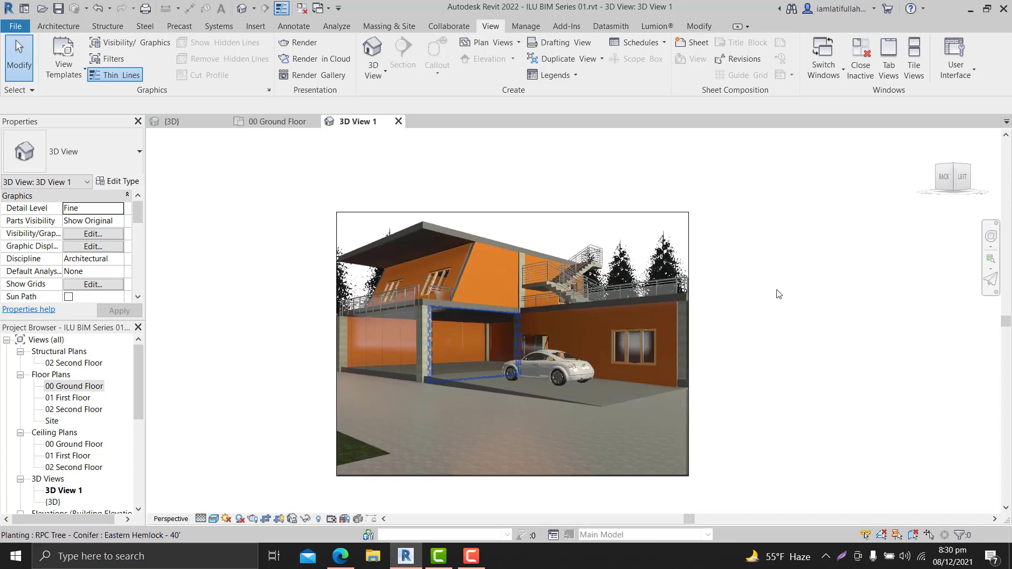
Extend the camera view's crop region upward and to both sides around the whole house and trees, trimming both side edges slightly.
left_click(530, 212)
left_click_drag(511, 212, 520, 176)
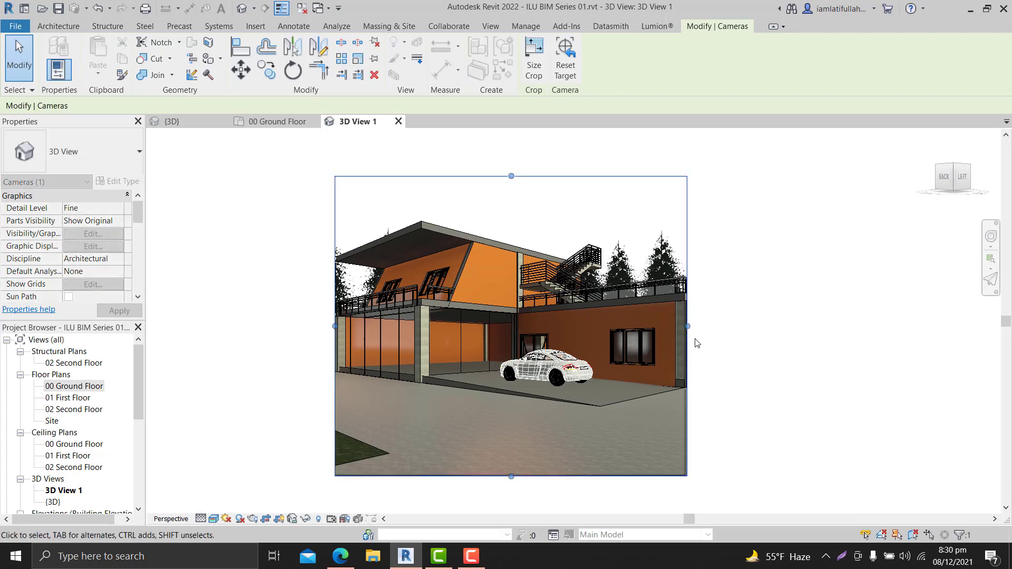
left_click_drag(690, 332, 789, 340)
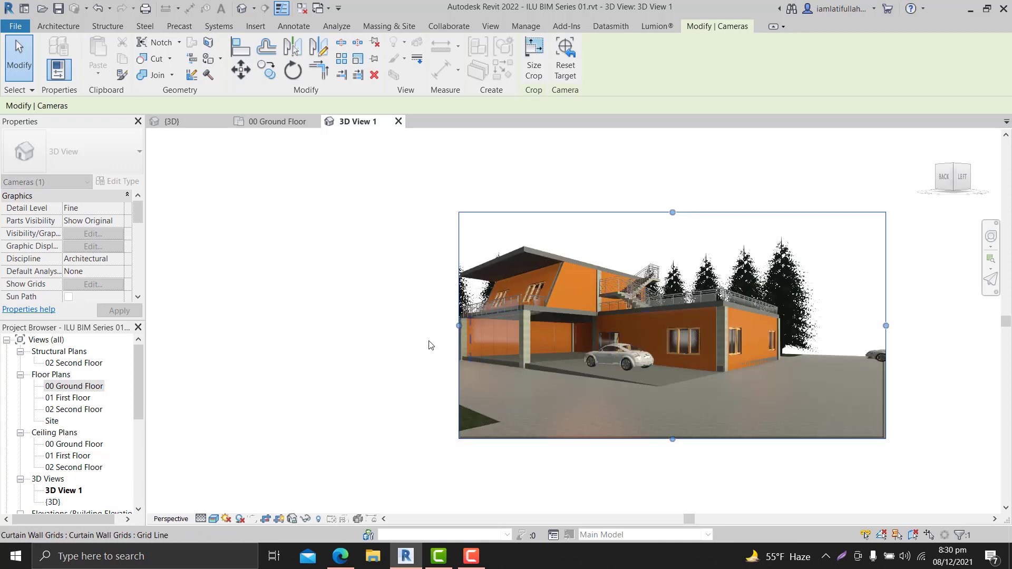
left_click_drag(454, 322, 349, 327)
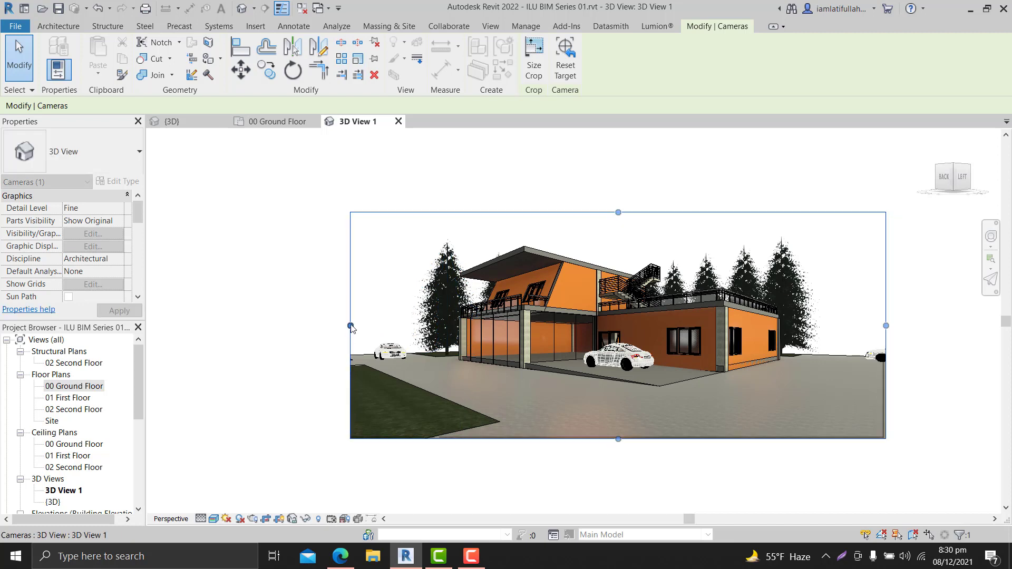
left_click_drag(351, 326, 365, 324)
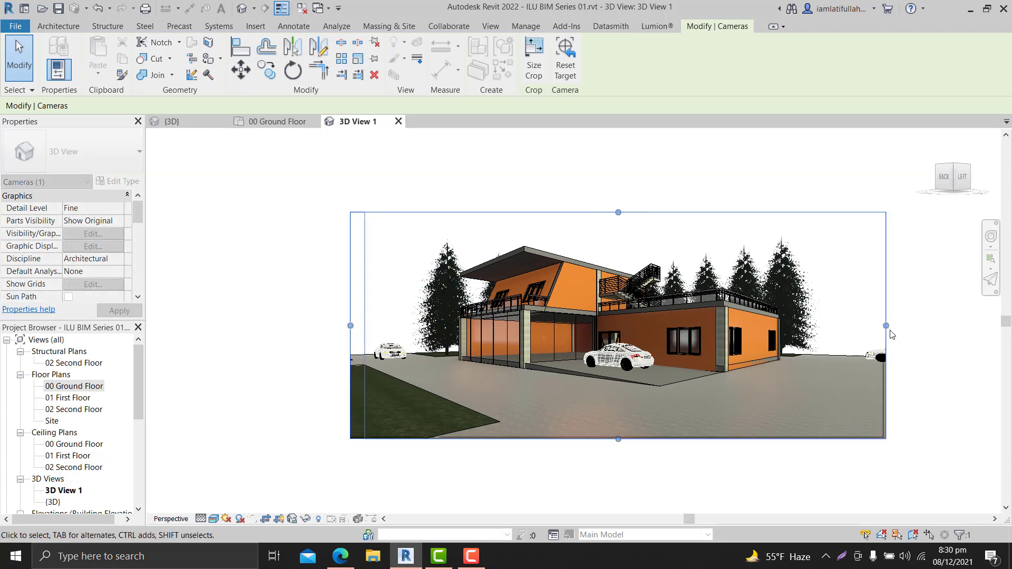
left_click_drag(886, 326, 835, 325)
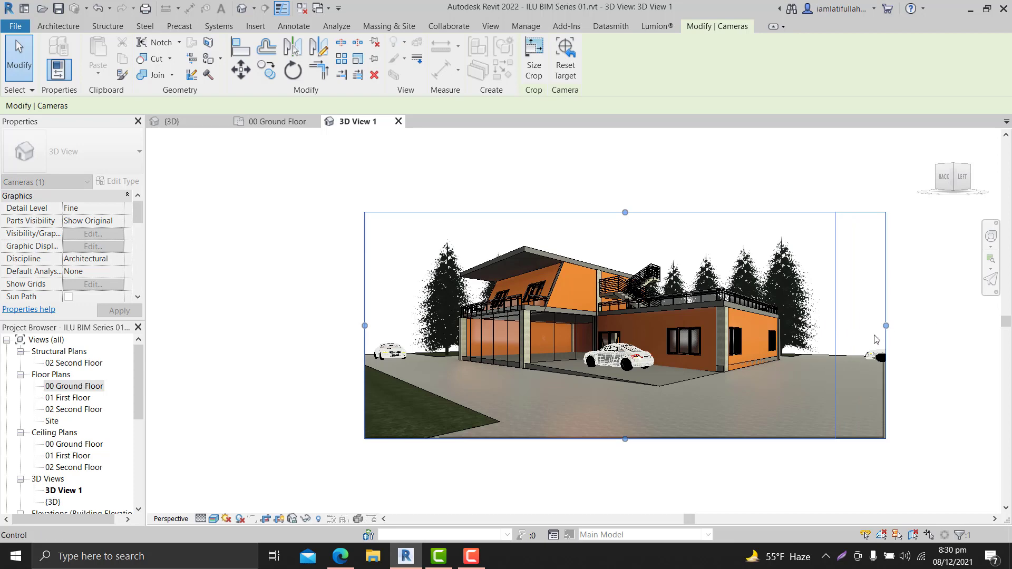
key("Escape")
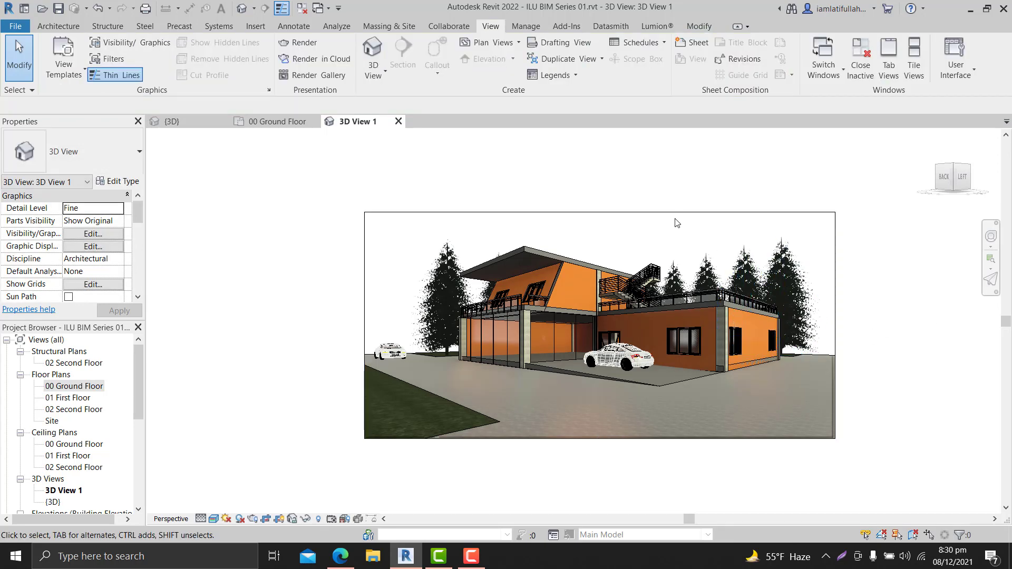
Select the camera through its crop region and set its eye elevation to 3'.
left_click(679, 213)
scroll(696, 318, "up", 1)
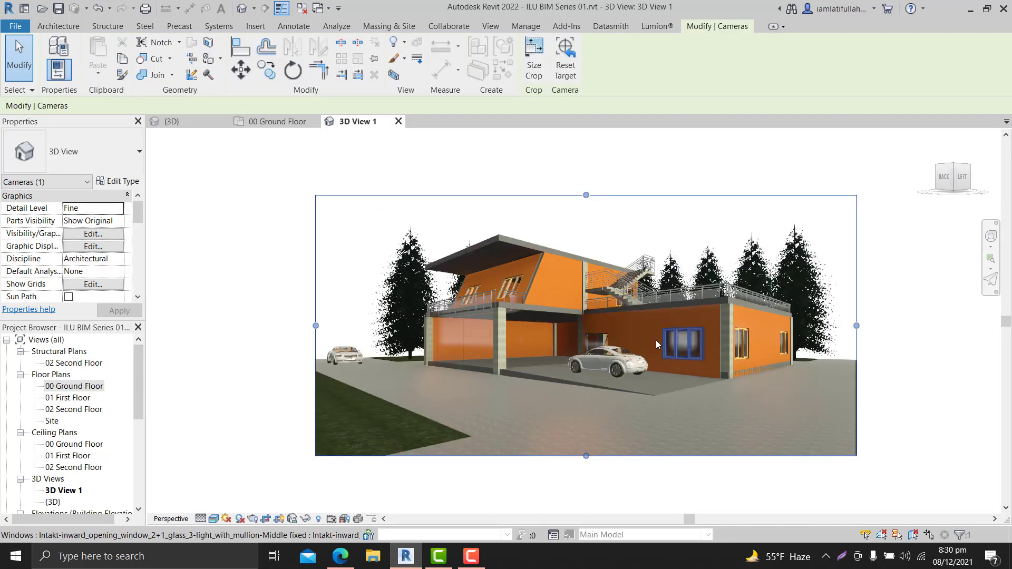
scroll(58, 269, "down", 3)
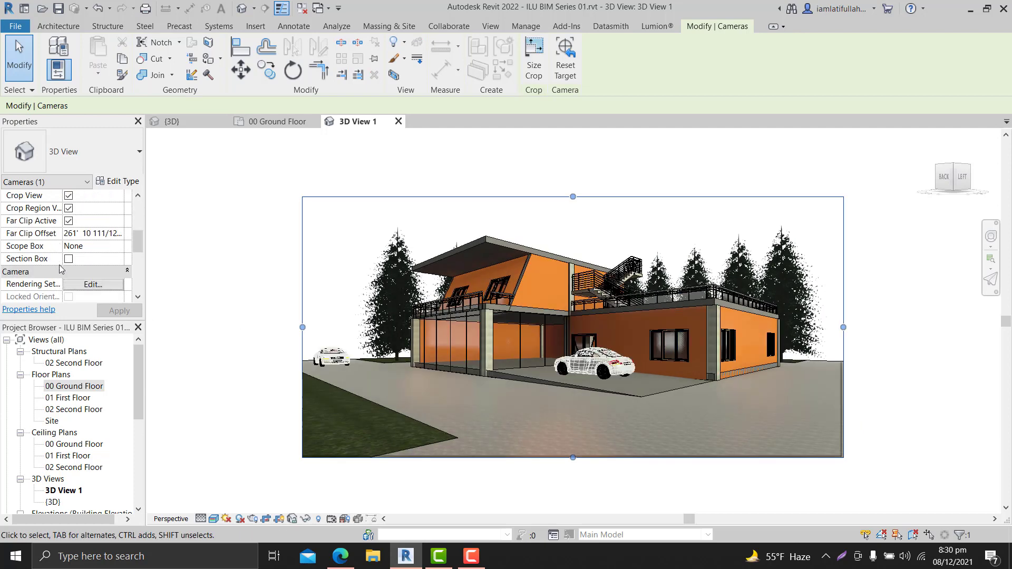
scroll(63, 265, "down", 3)
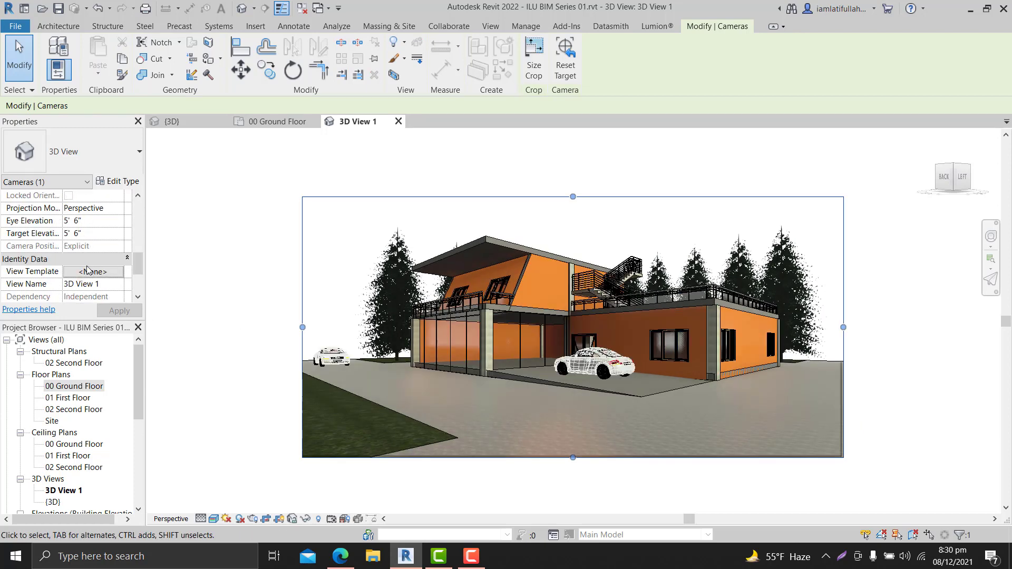
scroll(88, 270, "up", 1)
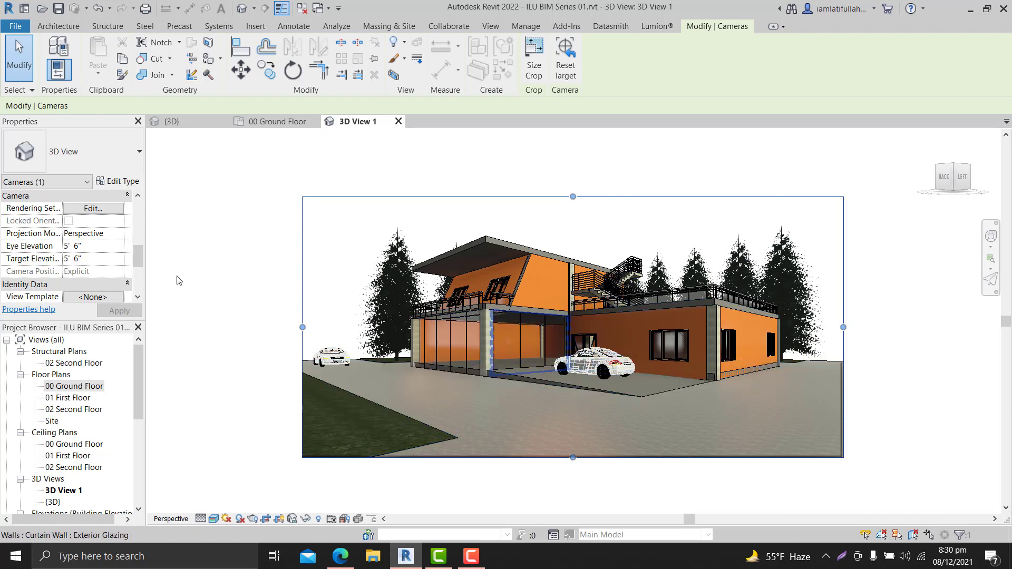
left_click(98, 249)
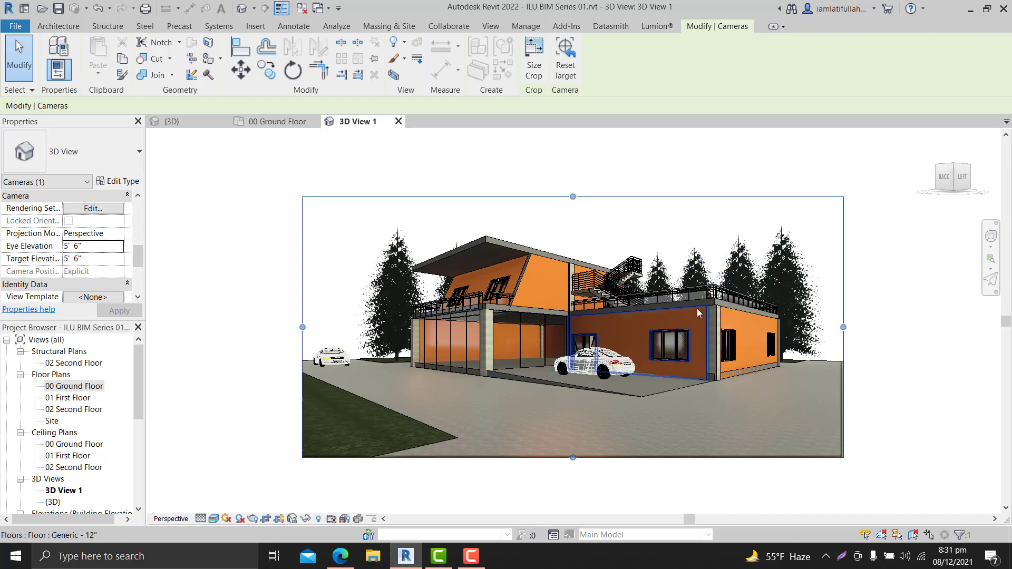
left_click(101, 247)
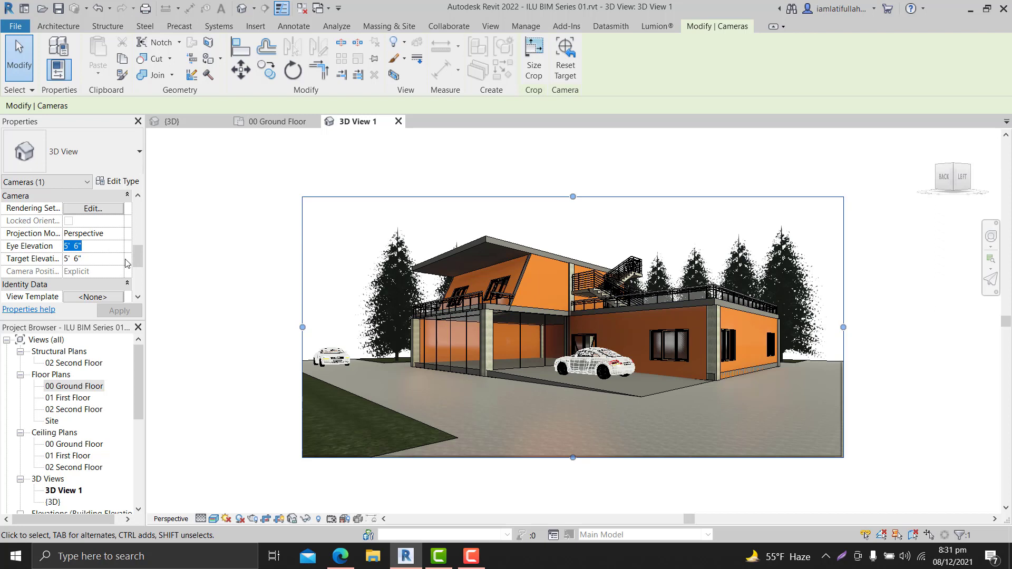
type("3'")
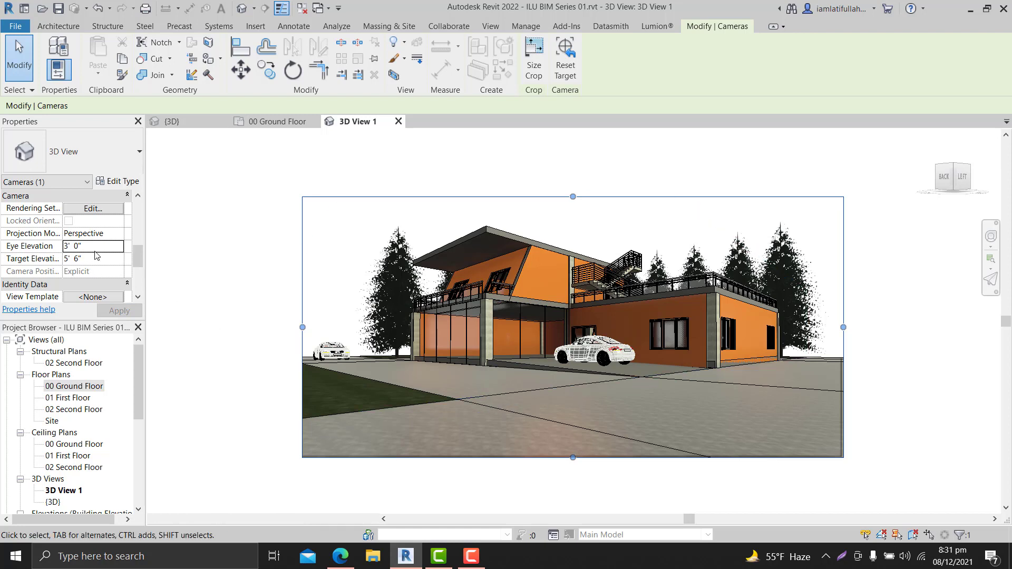
Set the camera's eye elevation to 10' and apply the change.
left_click(95, 246)
type("10")
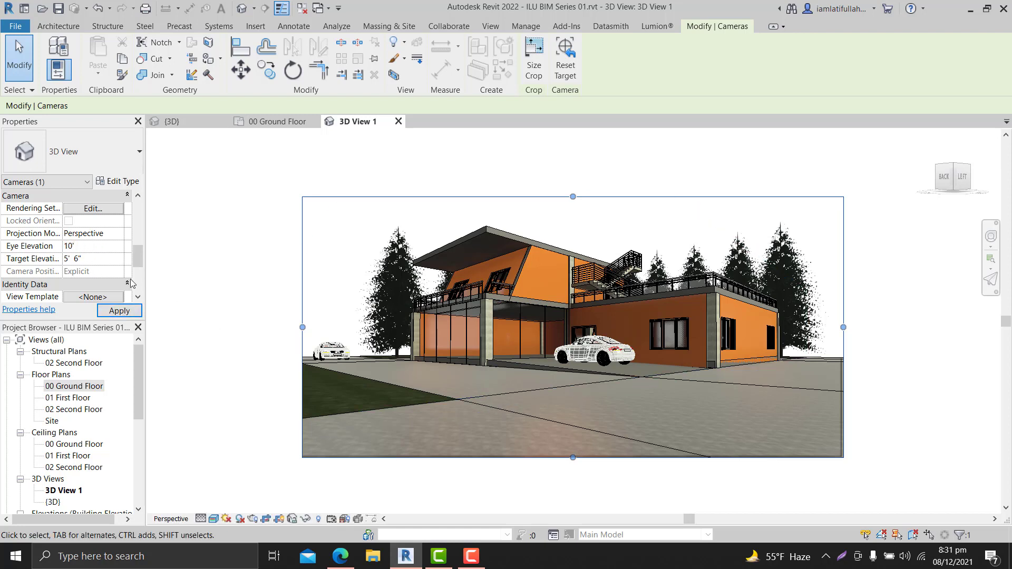
left_click(117, 310)
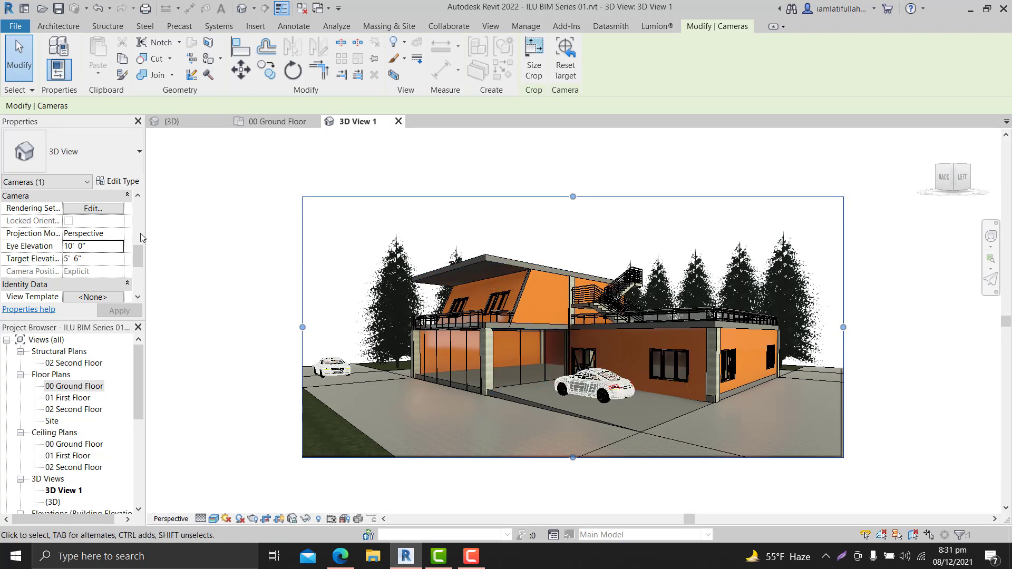
Set the camera's eye elevation to 30' for a raised view over the house roof and terrace.
left_click_drag(93, 245, 60, 246)
left_click(68, 247)
type("3")
left_click(93, 257)
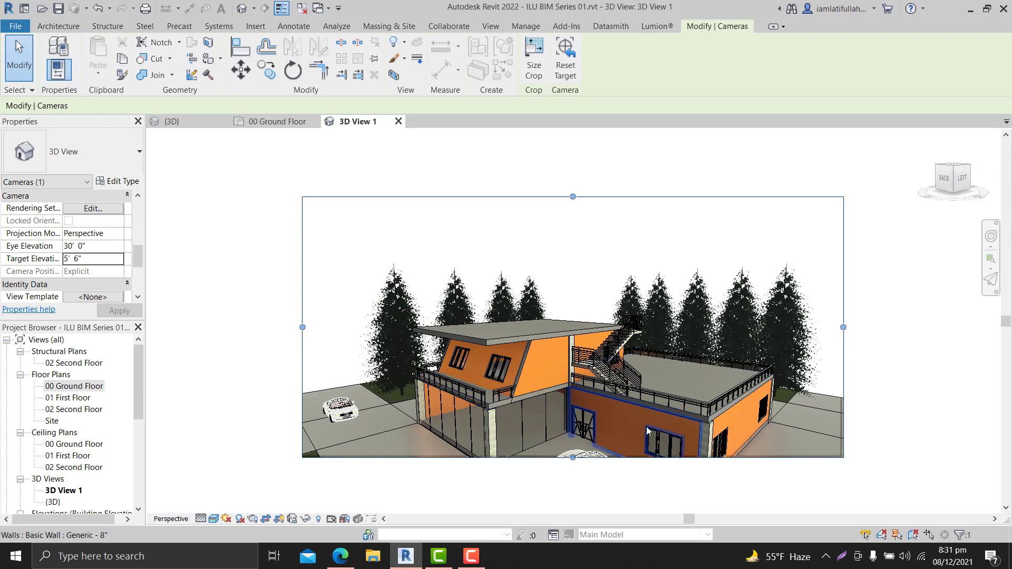
scroll(501, 298, "down", 2)
scroll(558, 435, "up", 2)
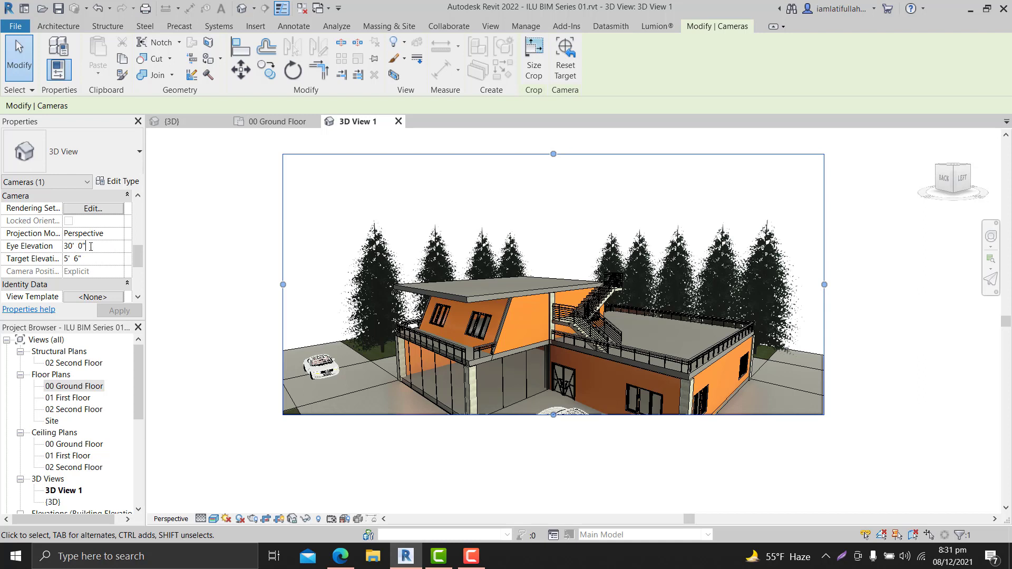
Set the exterior camera's eye elevation to 5.5 feet and deselect the camera.
left_click(60, 246)
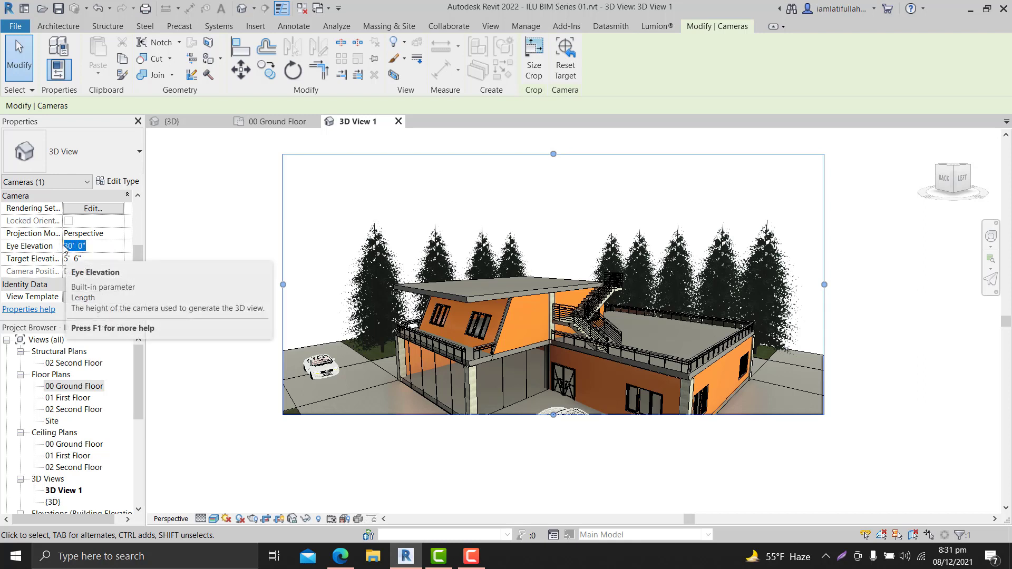
type("5.5")
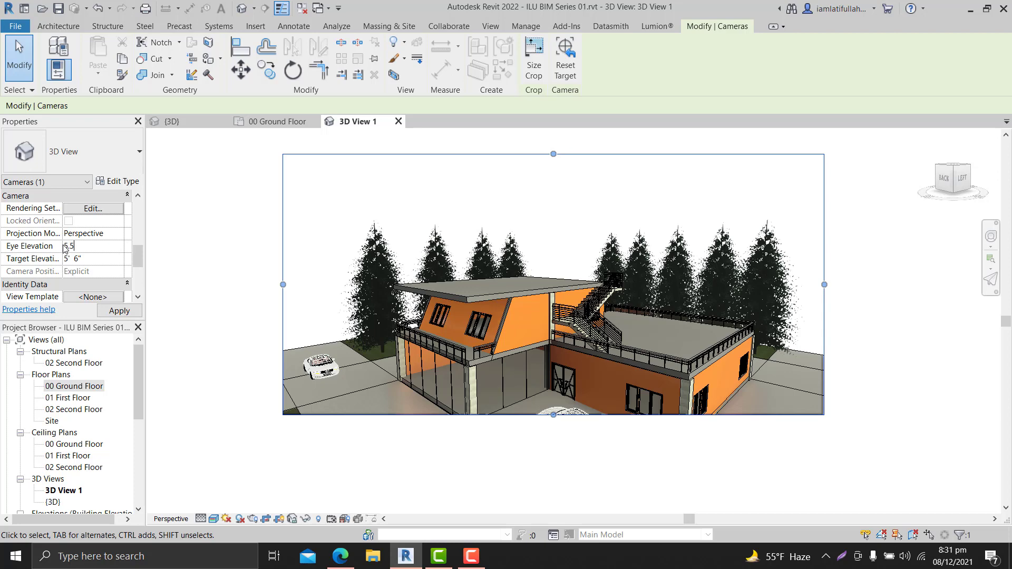
key("Return")
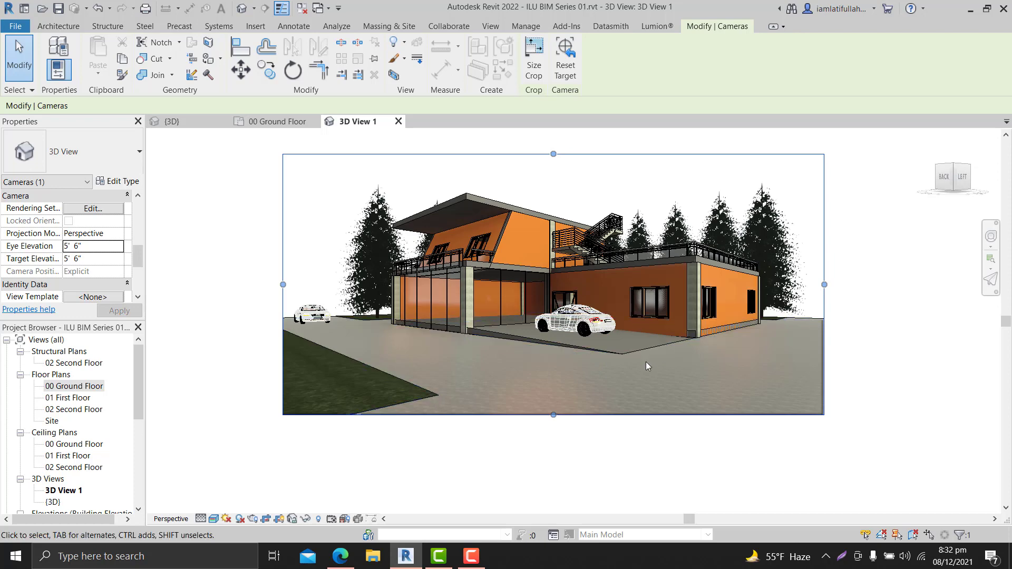
left_click(864, 276)
middle_click_drag(860, 283, 864, 297)
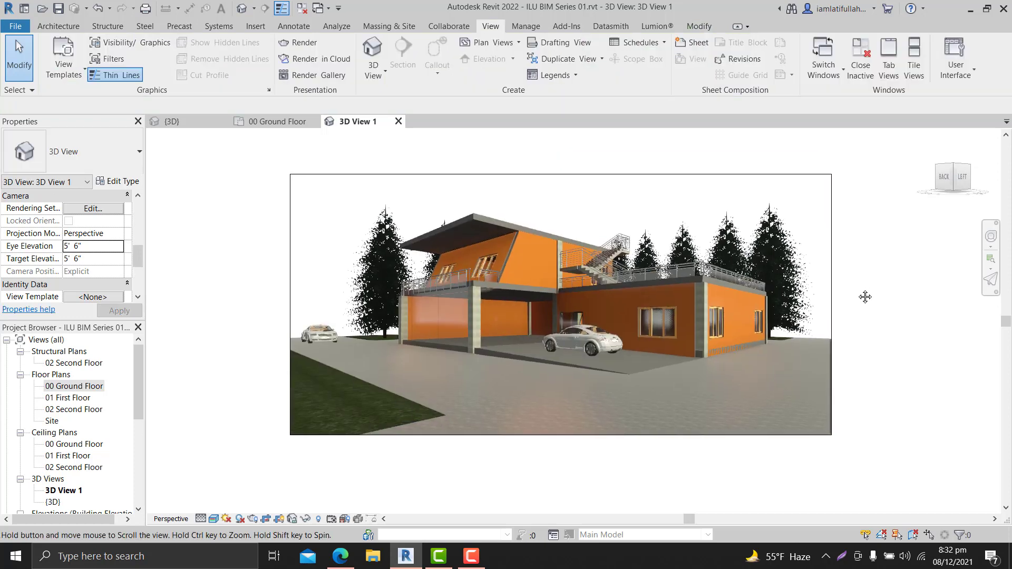
middle_click_drag(564, 334, 537, 350)
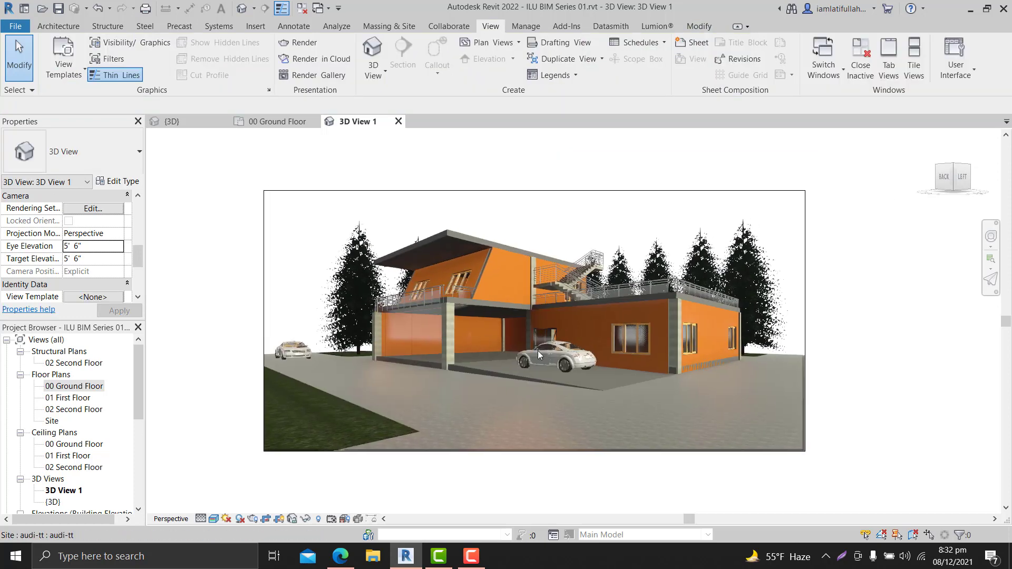
left_click(584, 348)
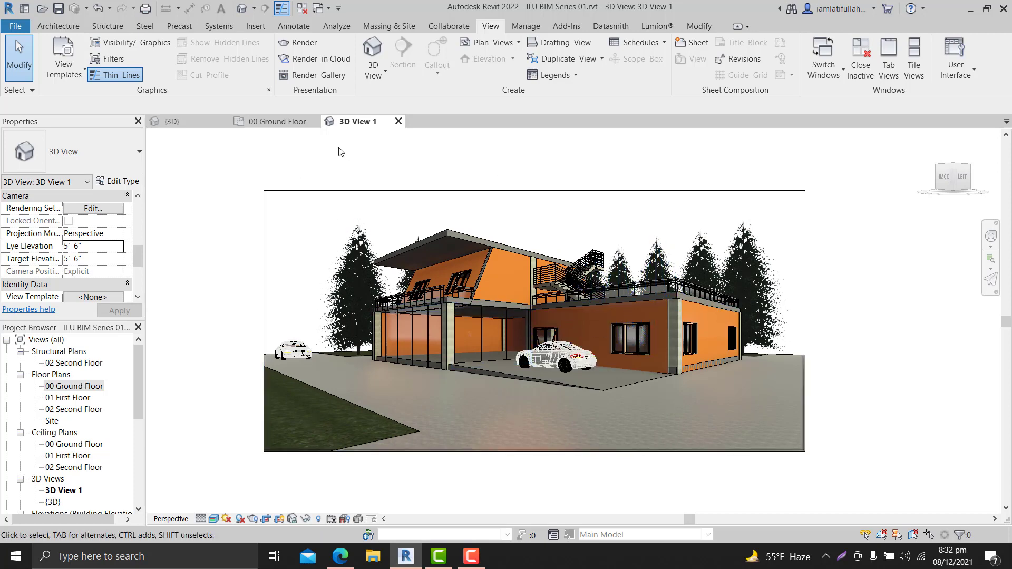
Place a perspective camera in the ground floor plan, with the eye inside the house's upper-right corner and the target near the left wall.
left_click(277, 122)
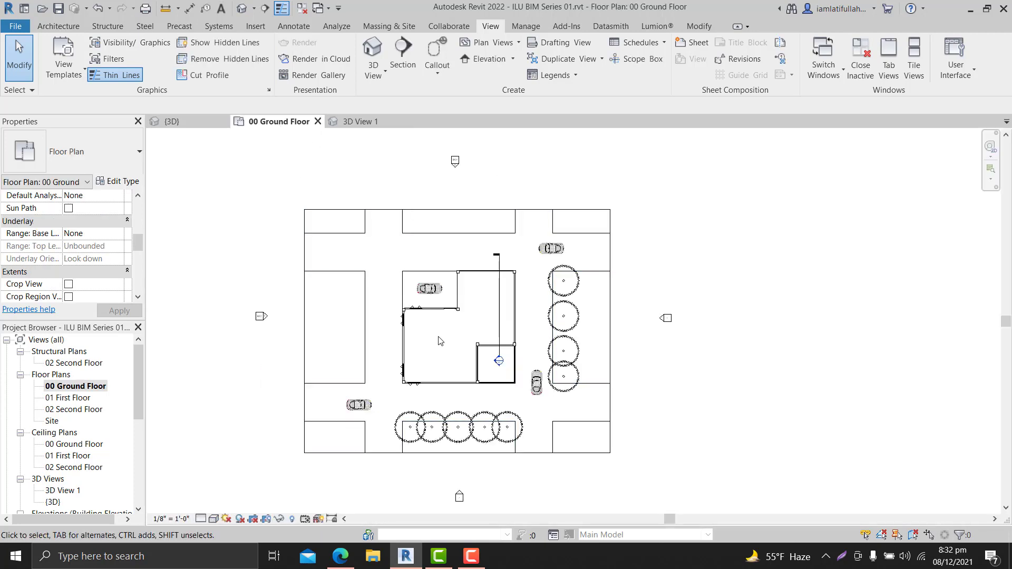
middle_click_drag(452, 343, 417, 346)
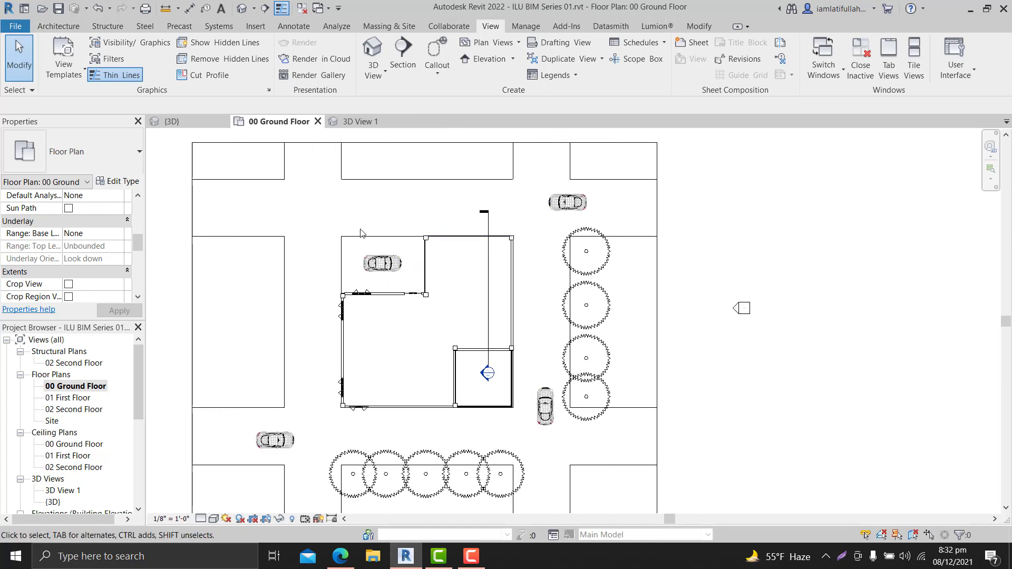
left_click(374, 71)
left_click(397, 122)
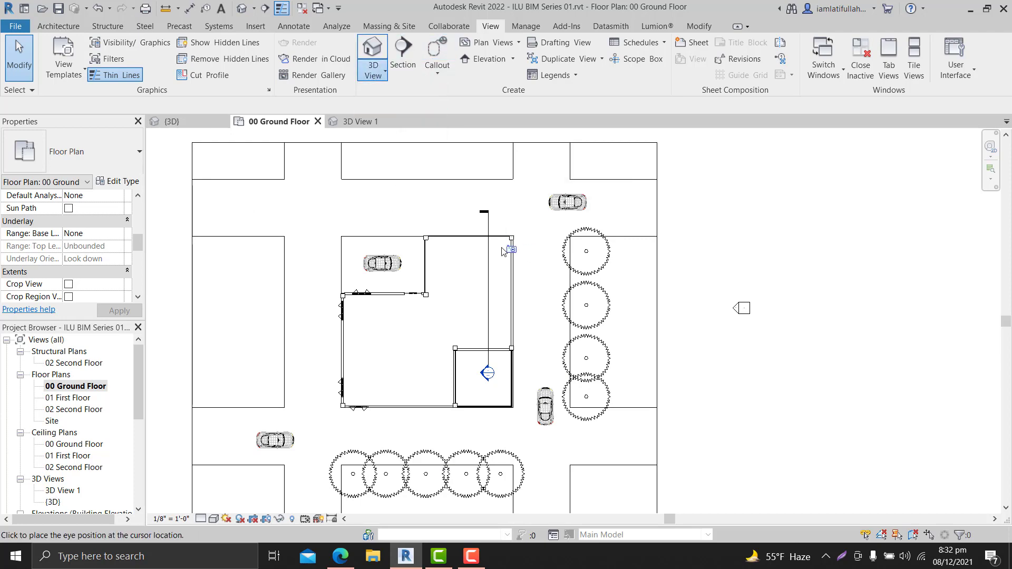
scroll(503, 247, "up", 3)
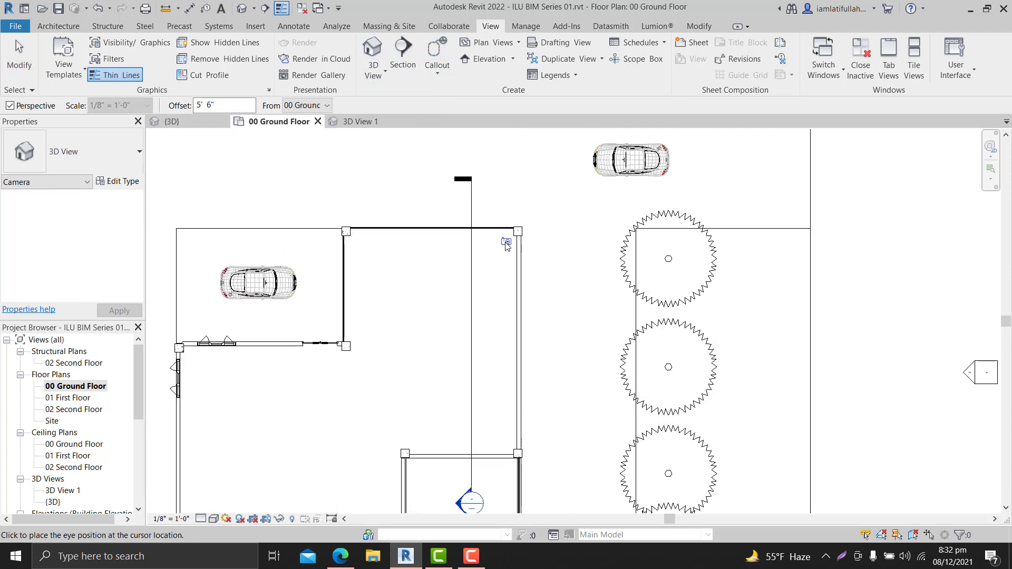
left_click(505, 244)
scroll(553, 244, "down", 2)
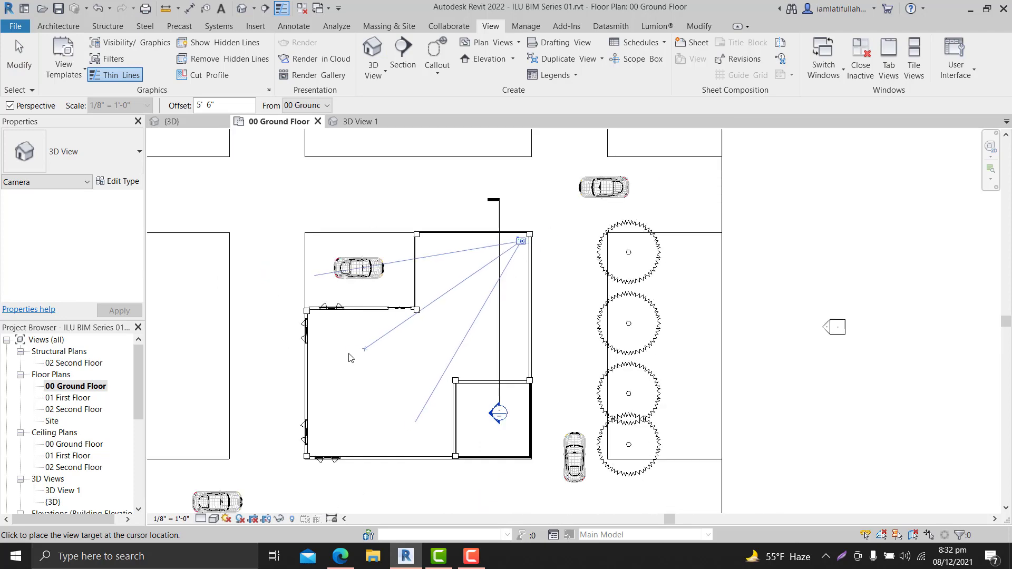
left_click(318, 368)
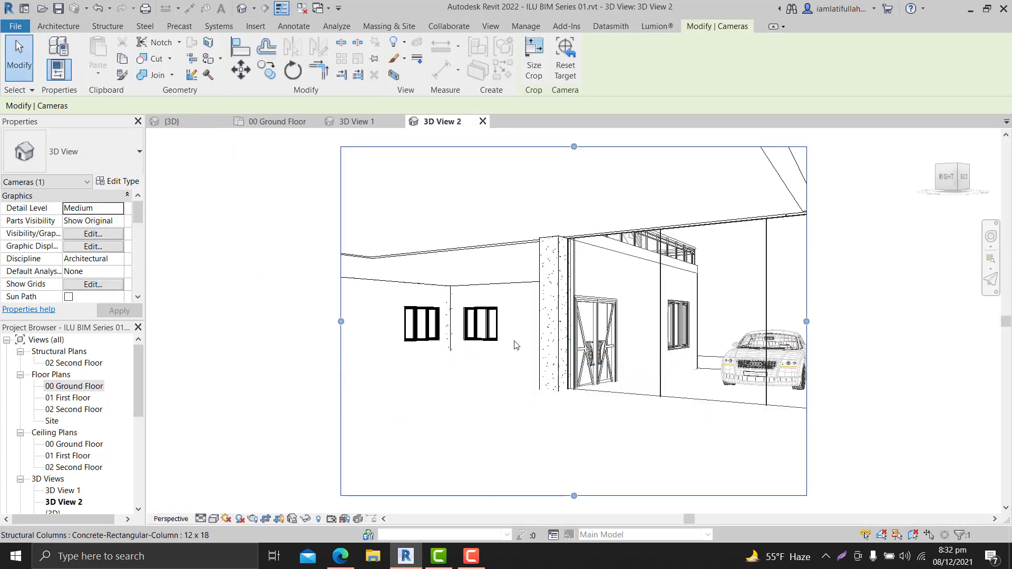
scroll(516, 345, "down", 2)
scroll(585, 277, "down", 1)
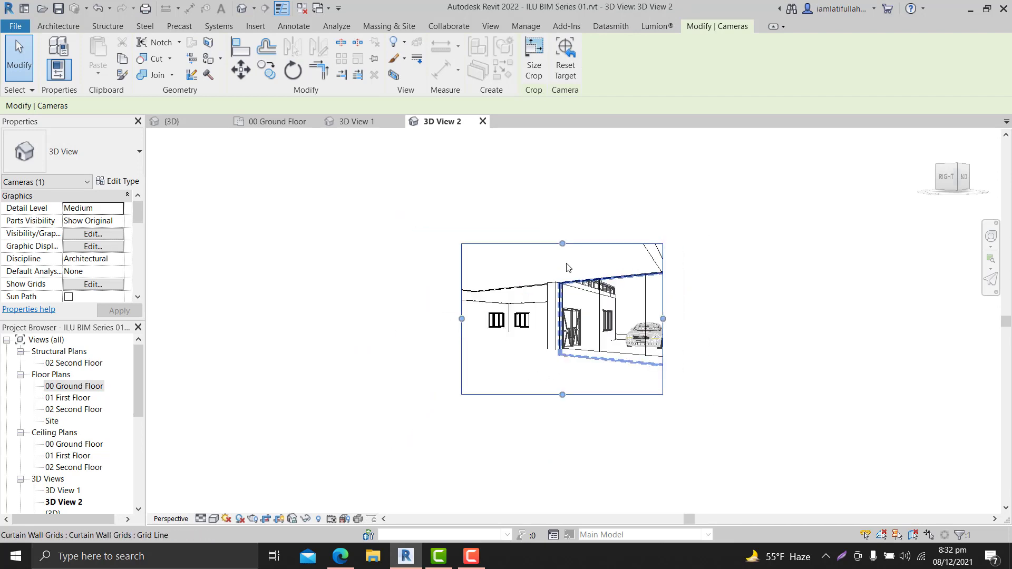
Move the interior camera's far clip outward beyond the lower-left of the site in the ground floor plan, and return to 3D View 2.
left_click(354, 123)
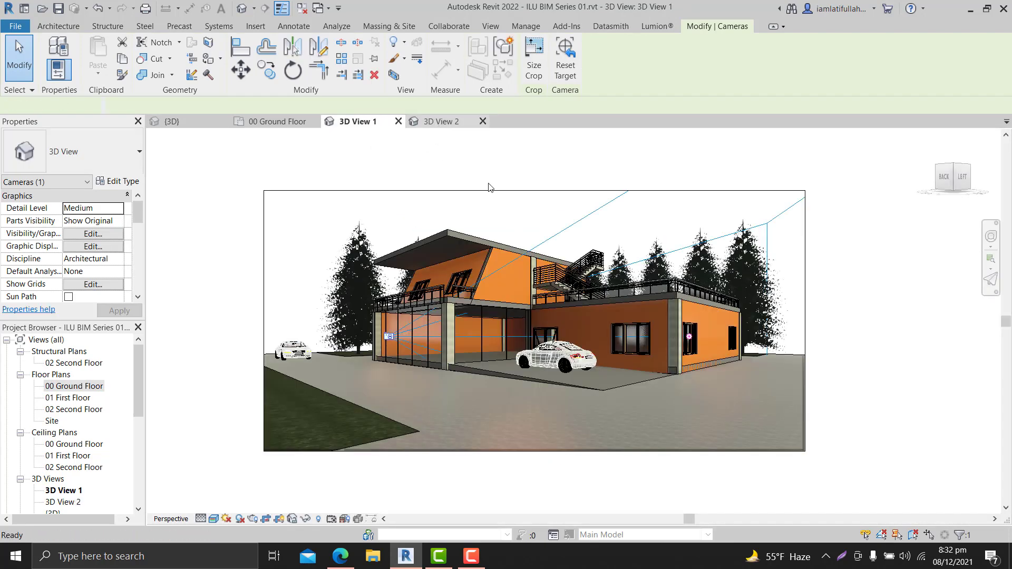
key("ctrl+Tab")
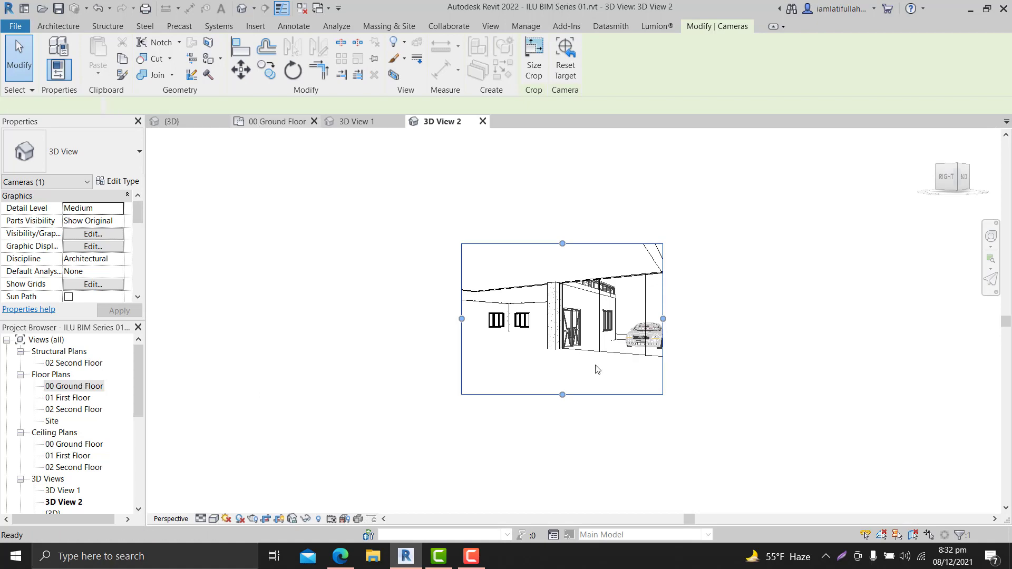
key("ctrl+Tab")
scroll(403, 406, "down", 2)
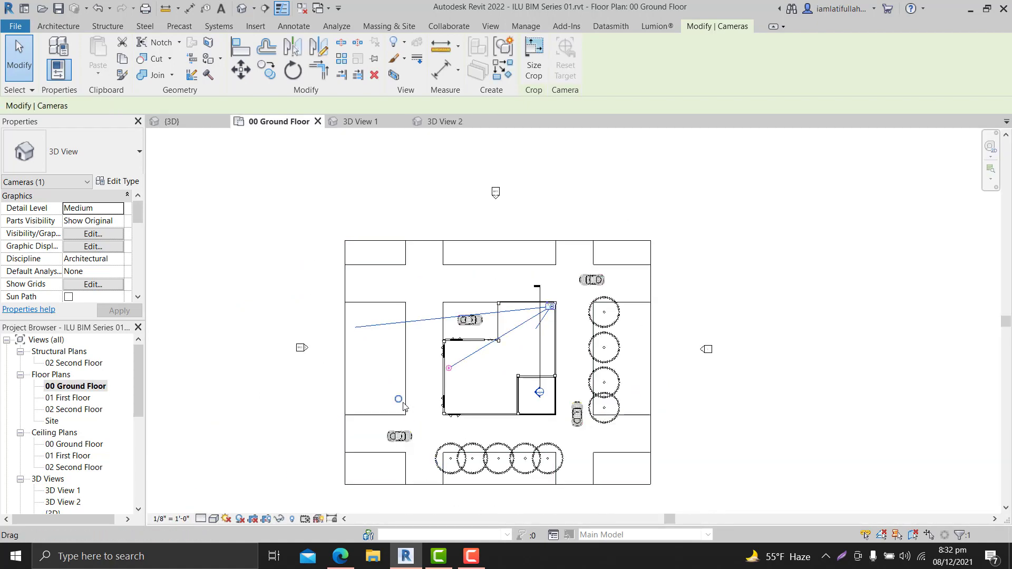
left_click_drag(403, 406, 324, 452)
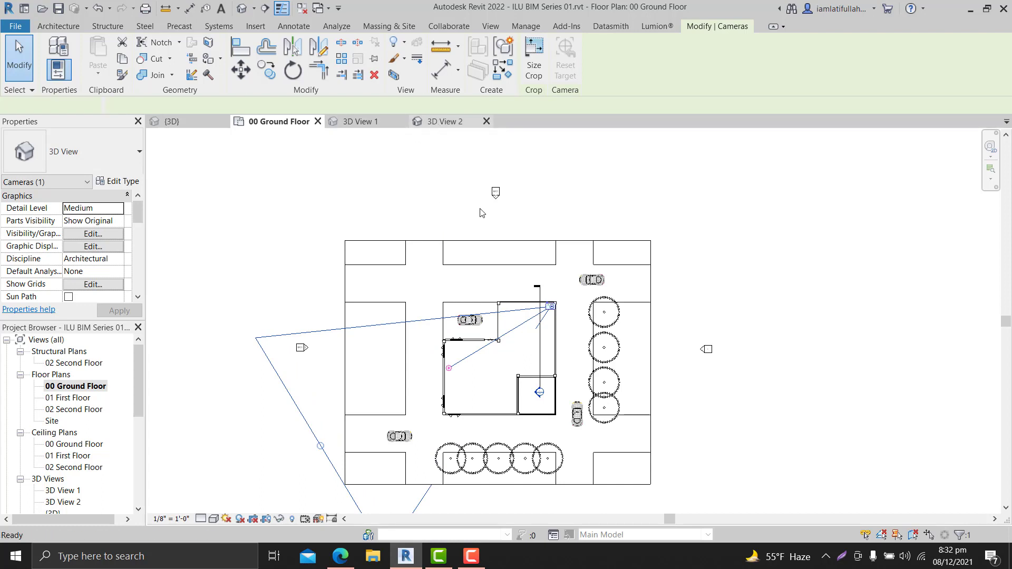
key("ctrl+Tab")
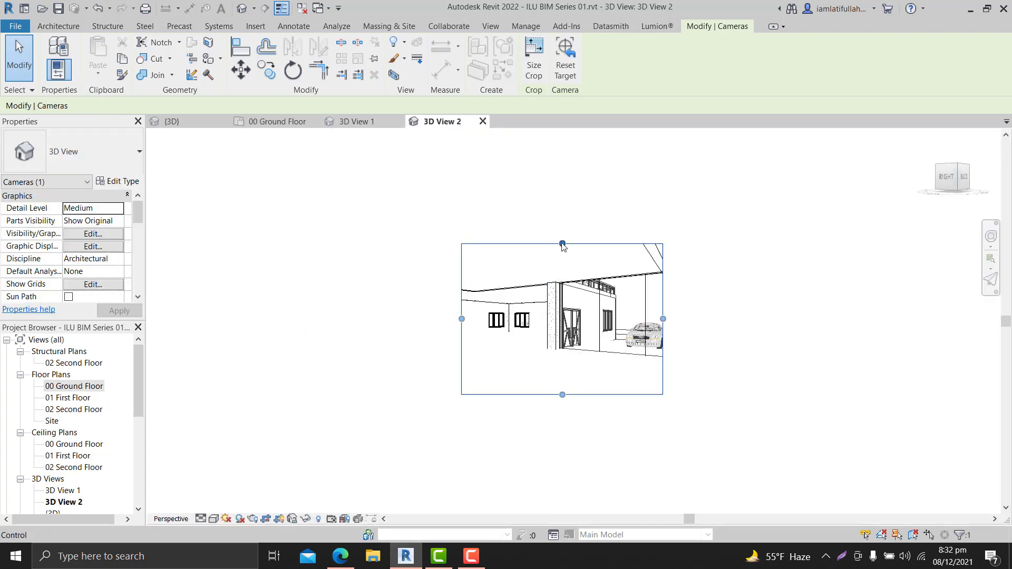
Widen the interior view's crop region to both sides and slightly upward, trimming its top and right edges back a little.
left_click_drag(562, 243, 562, 217)
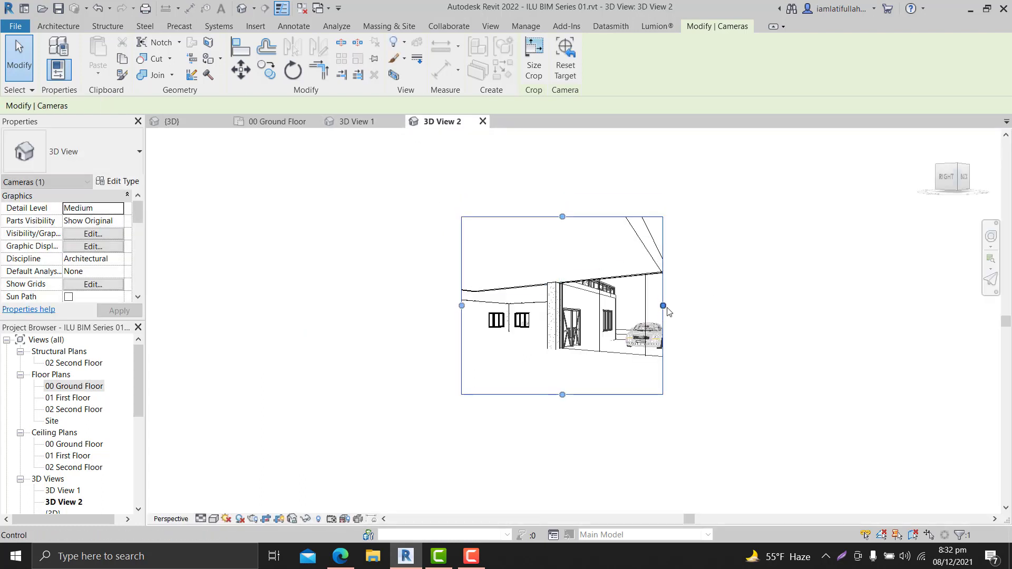
left_click_drag(663, 306, 792, 305)
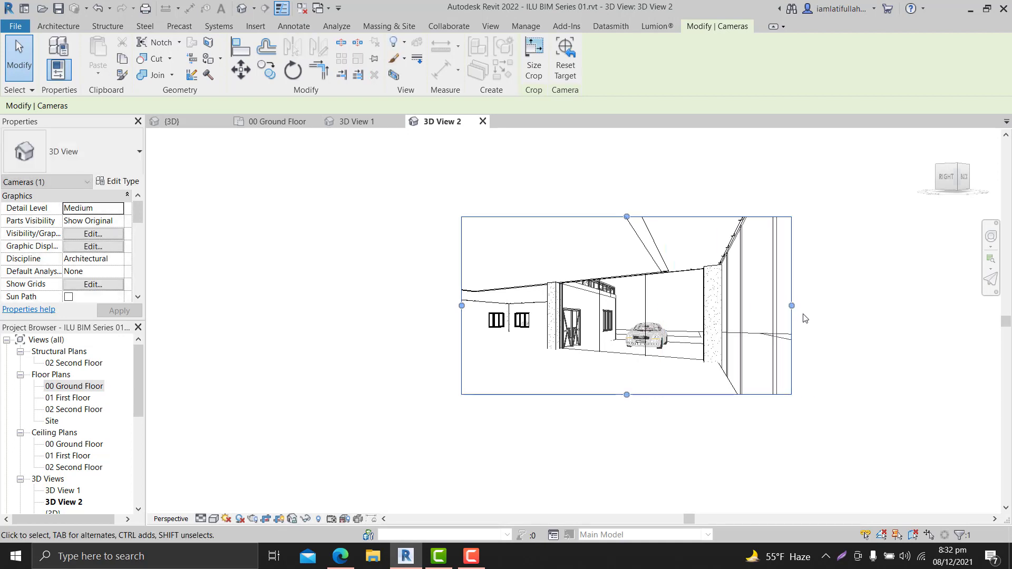
left_click_drag(462, 305, 398, 306)
left_click_drag(595, 216, 595, 230)
left_click_drag(789, 312, 750, 312)
scroll(715, 362, "up", 2)
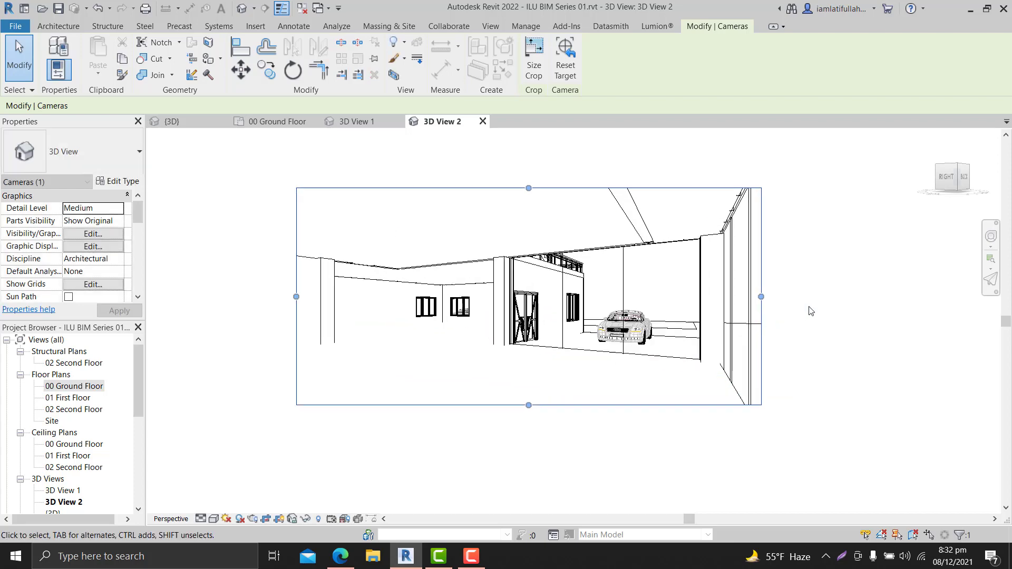
Set the interior camera view to Fine detail level and the Realistic visual style.
left_click(809, 306)
left_click(212, 520)
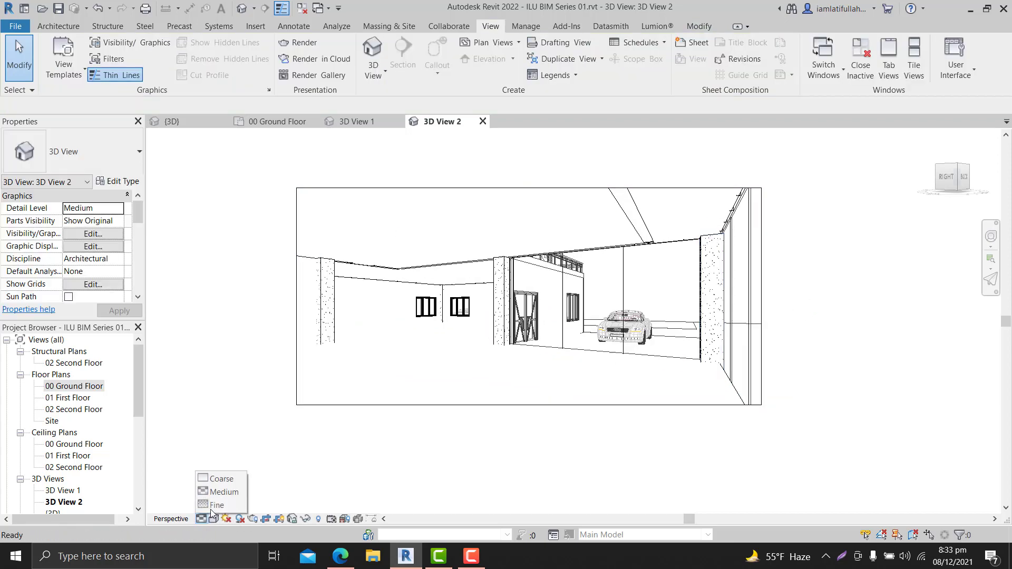
left_click(221, 506)
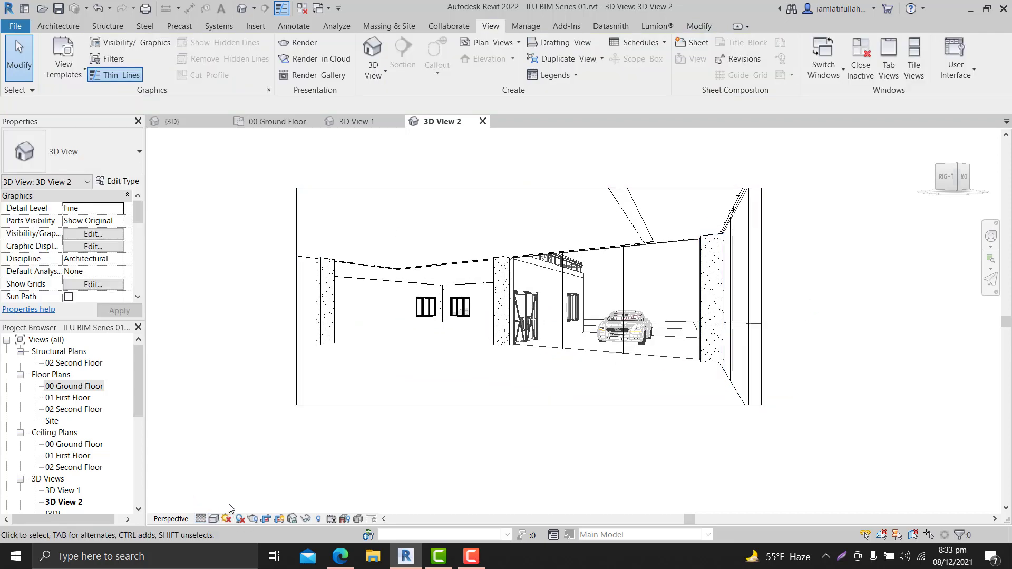
left_click(214, 519)
left_click(231, 504)
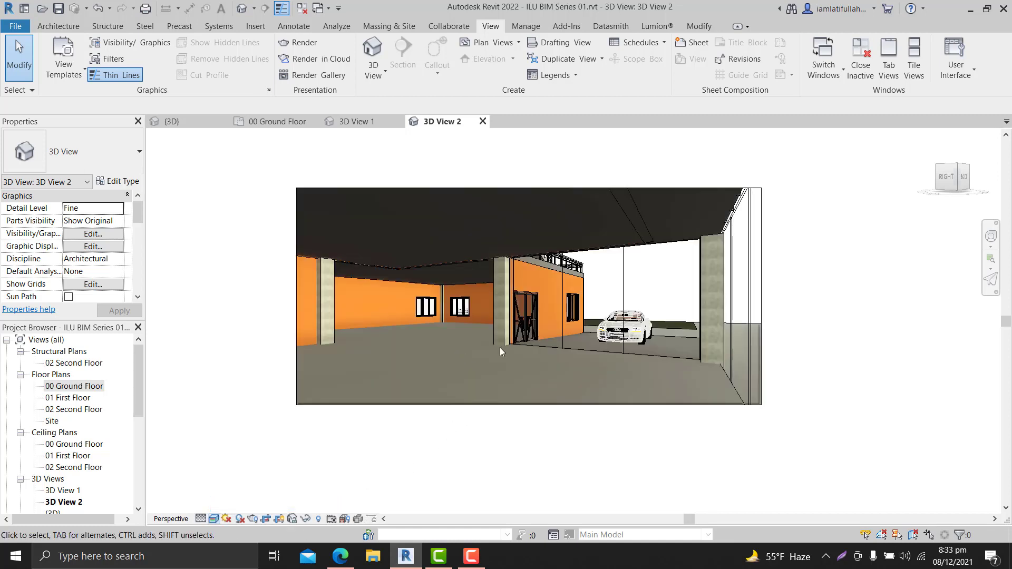
Review the interior camera view and compare it with the exterior view in 3D View 1.
middle_click_drag(460, 332, 453, 356)
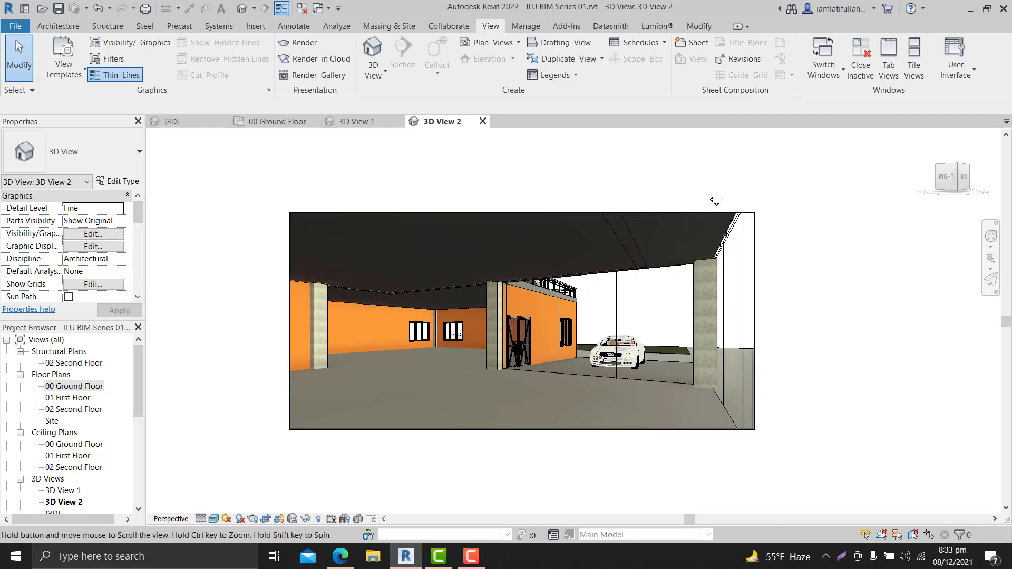
middle_click_drag(426, 158, 439, 160)
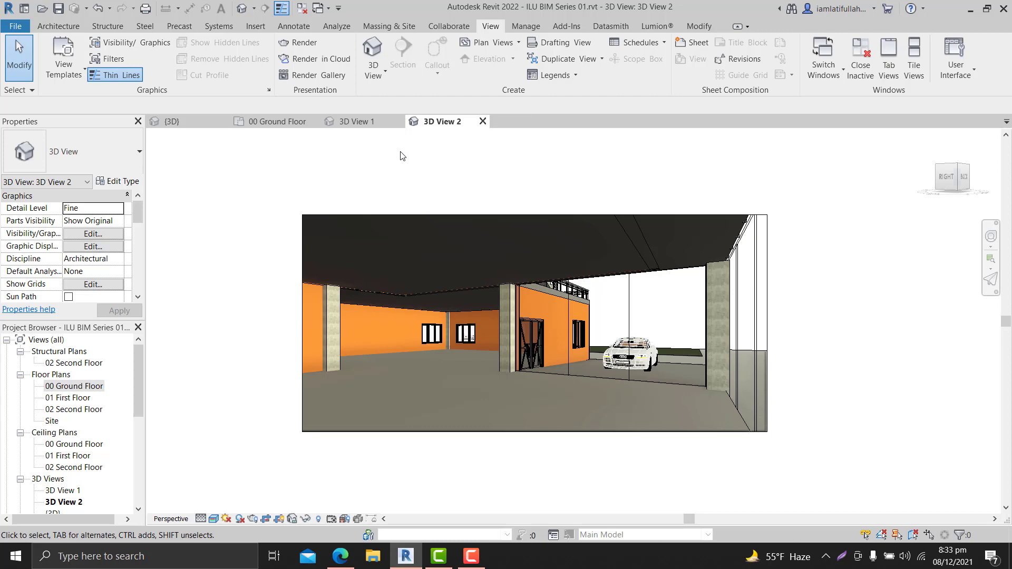
left_click(359, 123)
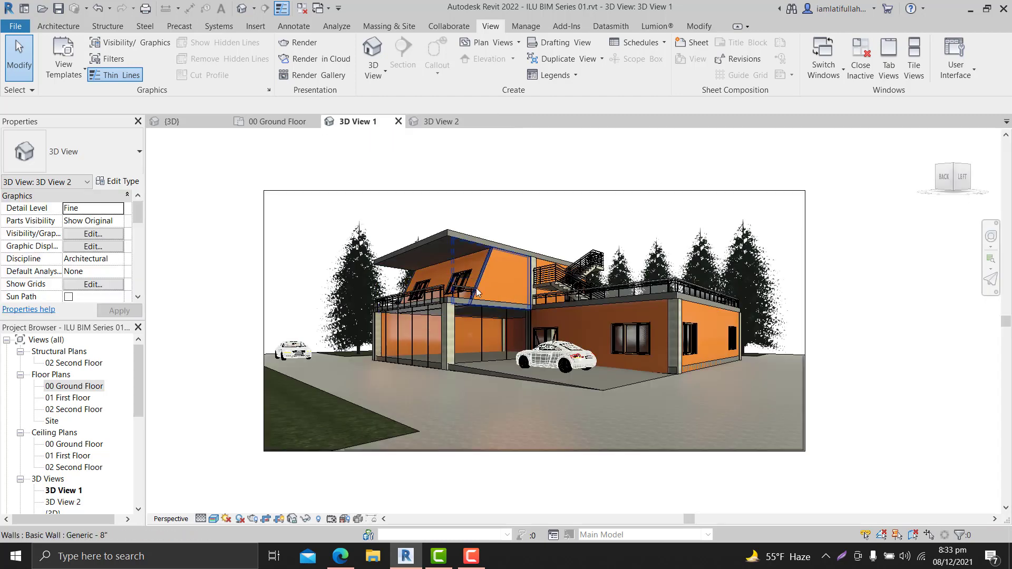
left_click(441, 122)
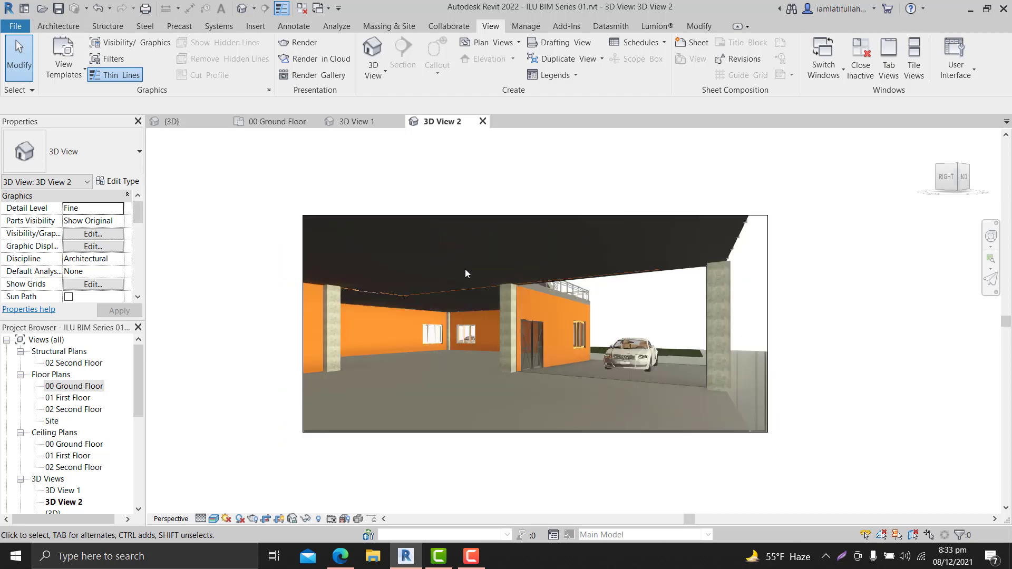
middle_click_drag(466, 284, 486, 305)
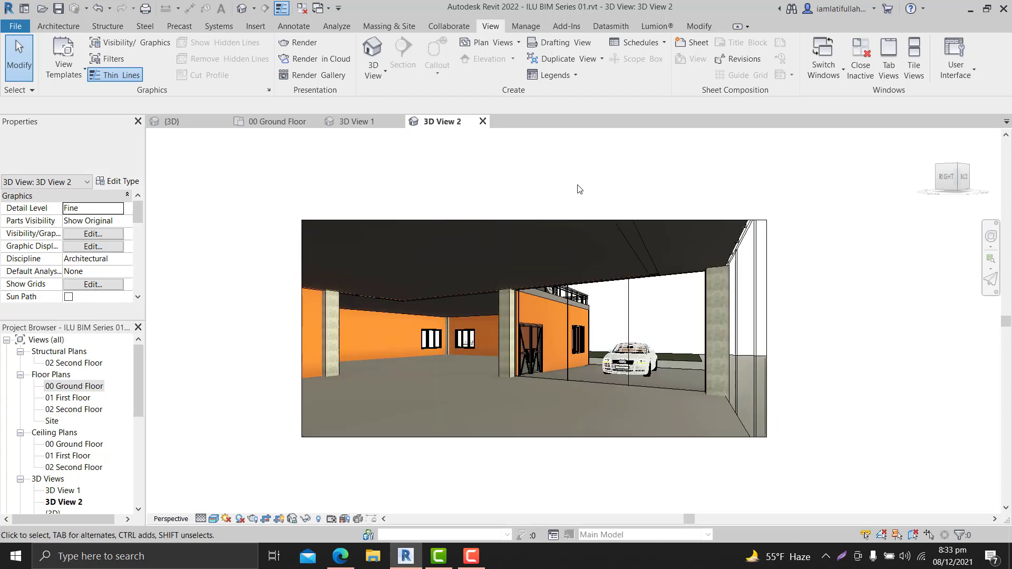
scroll(499, 311, "up", 2)
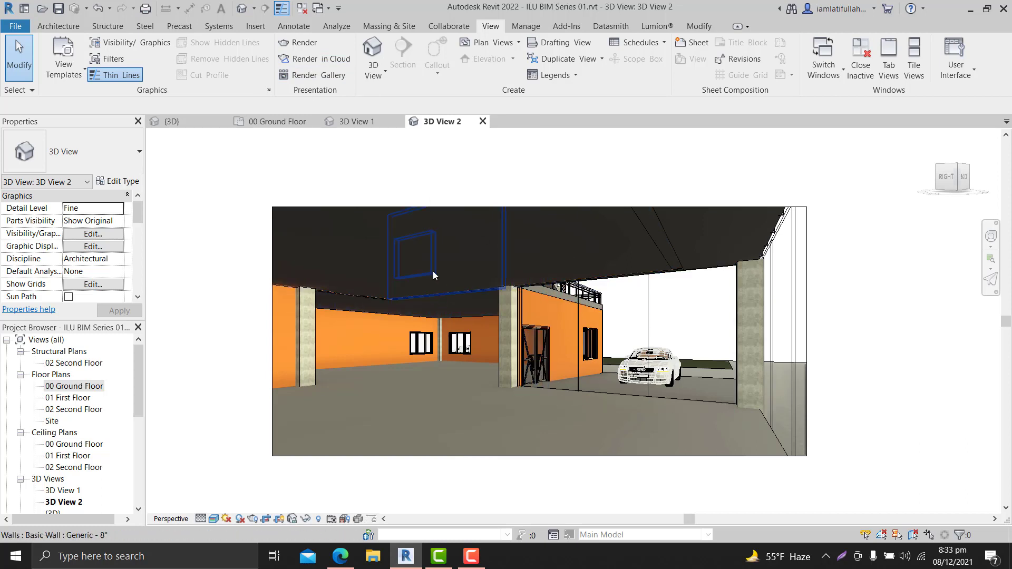
scroll(403, 302, "down", 2)
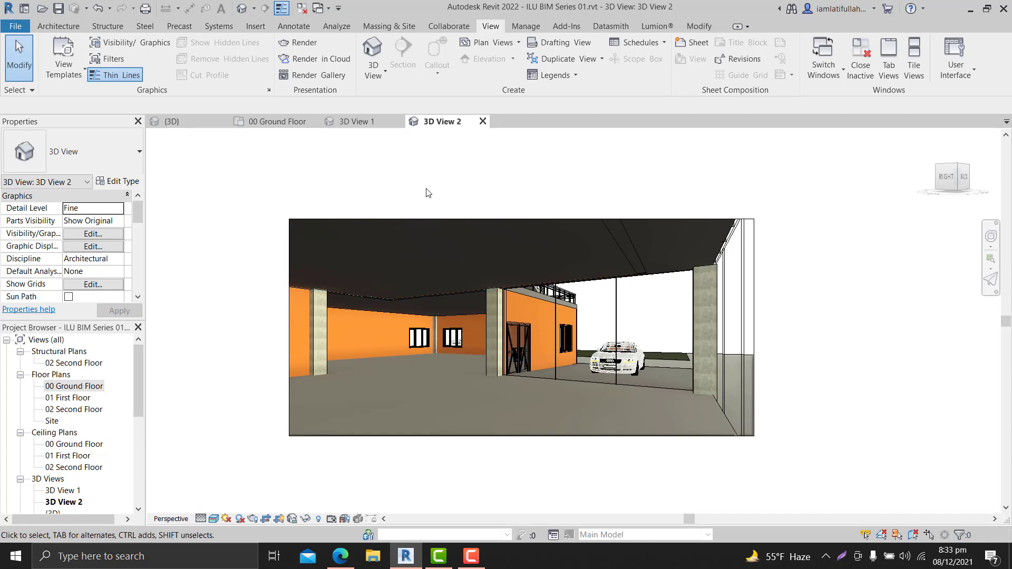
Open Render in Cloud and select 3D View 1 together with 3D View 2 for rendering.
middle_click_drag(426, 192, 416, 172)
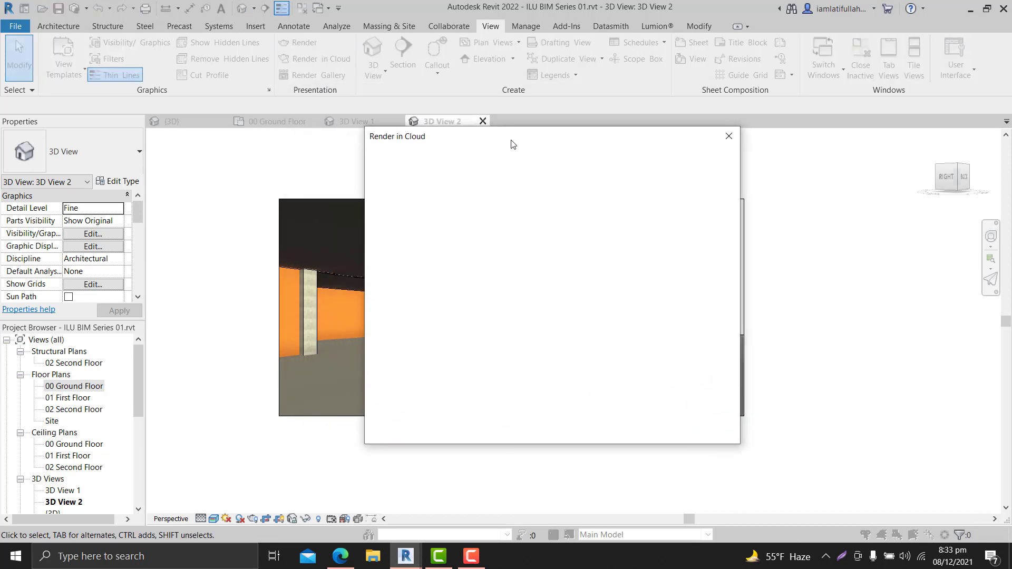
left_click_drag(513, 144, 513, 169)
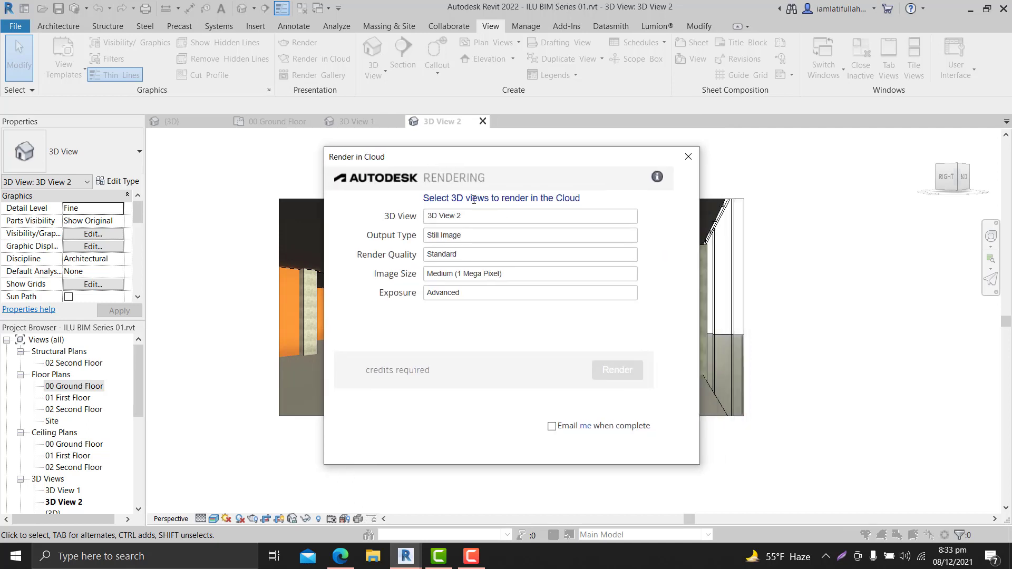
left_click(498, 220)
left_click(430, 252)
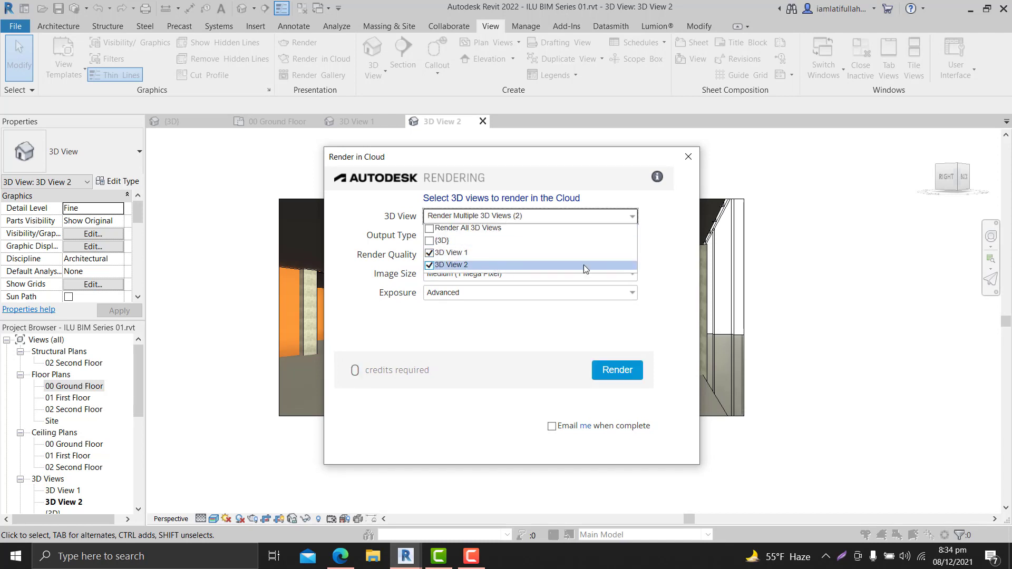
left_click(632, 215)
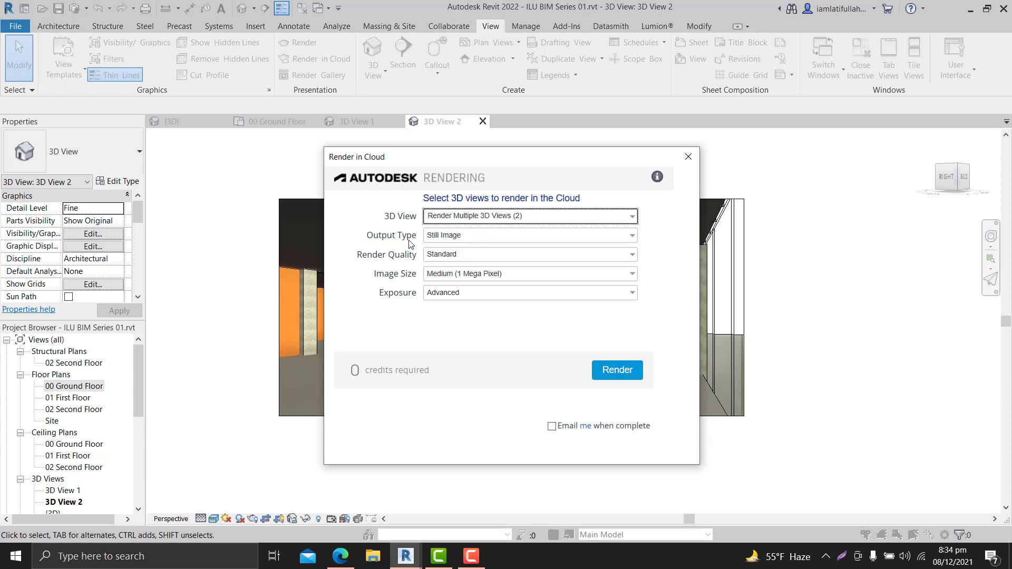
Keep Still Image as the cloud render's output type and set the render quality to Final.
left_click(458, 237)
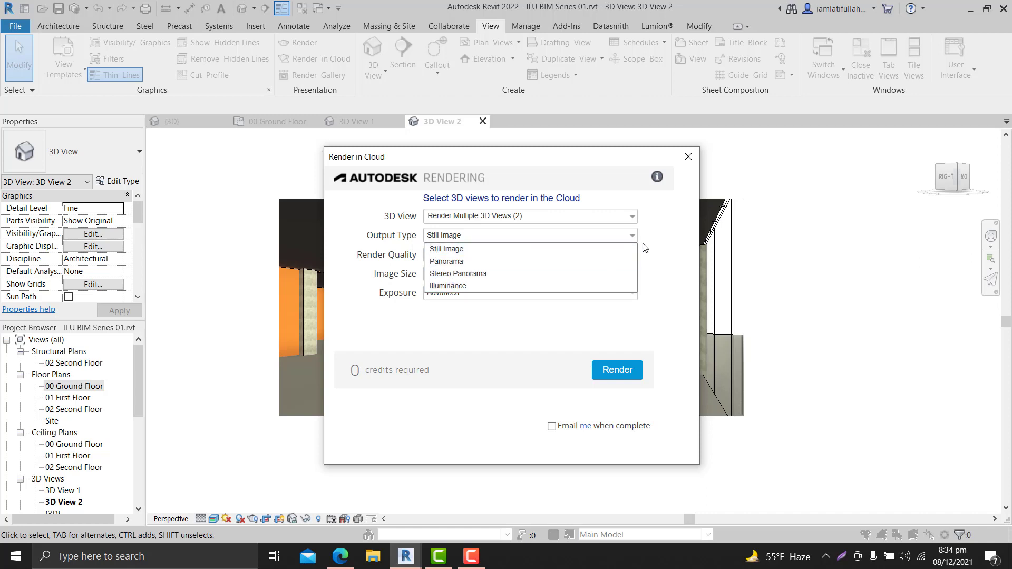
left_click(459, 248)
left_click(487, 255)
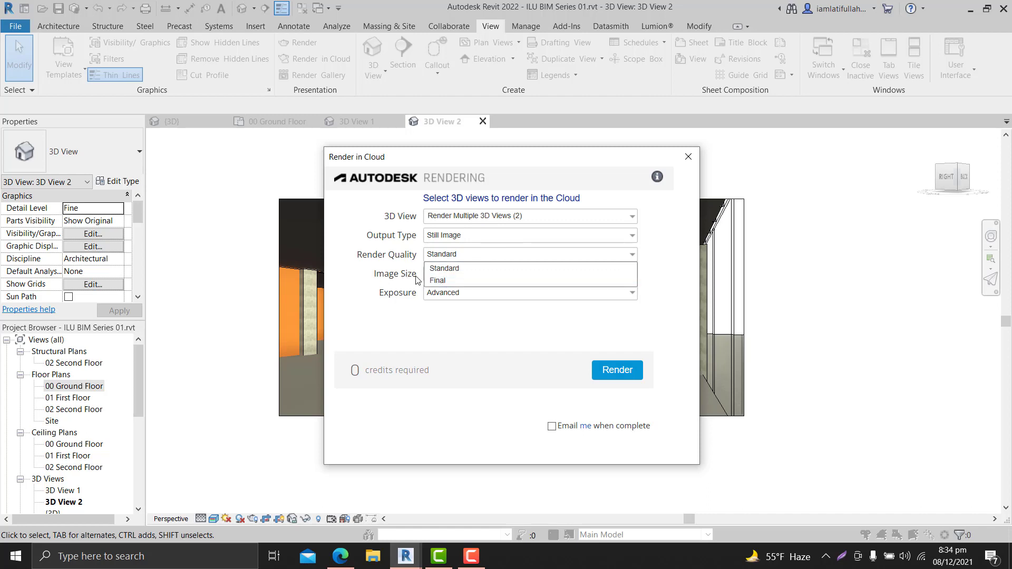
left_click(437, 269)
left_click(447, 255)
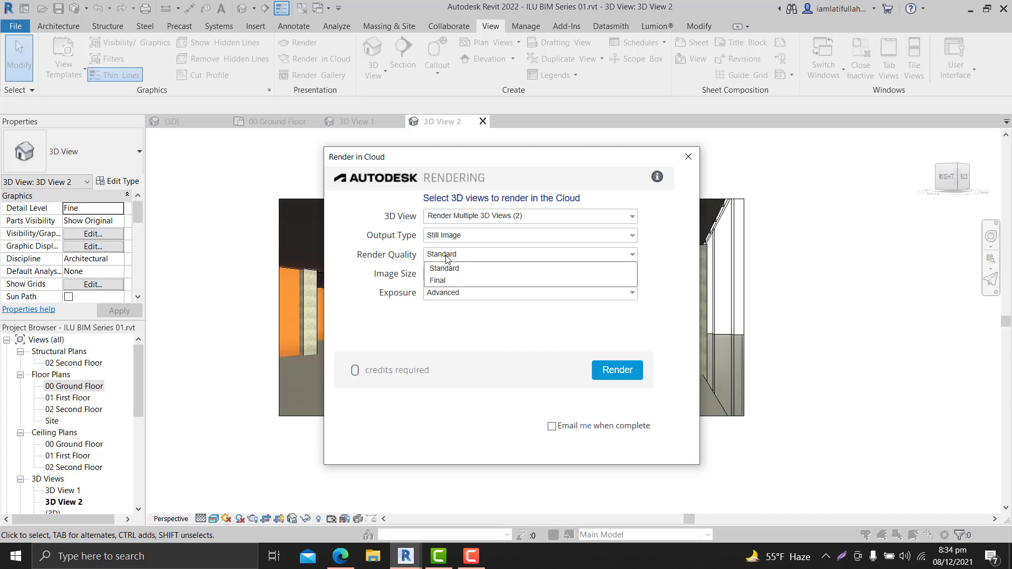
left_click(437, 281)
Set the render's image size to Large (2.25 Mega Pixel) and keep the exposure at Advanced.
left_click(495, 274)
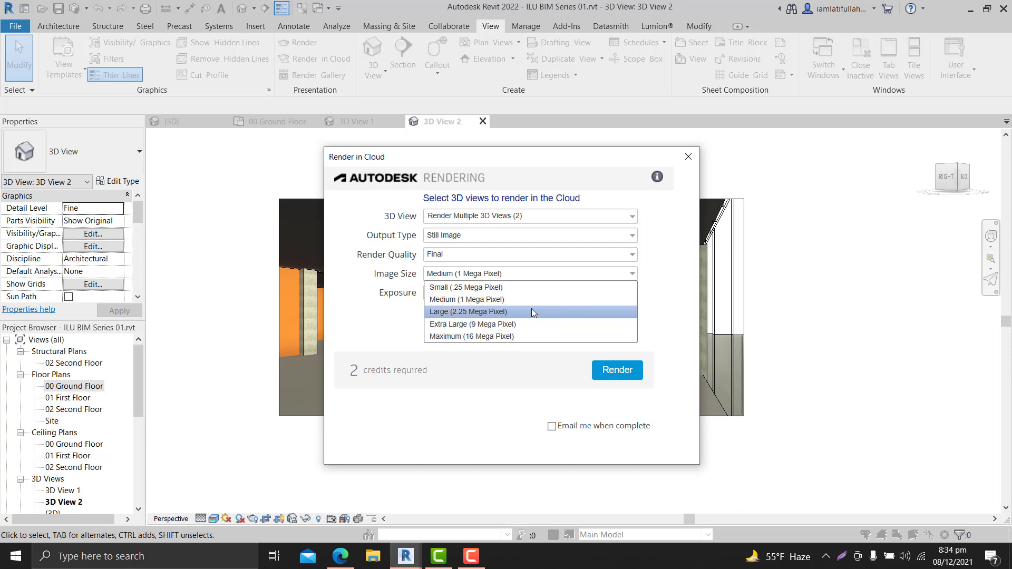
left_click(516, 313)
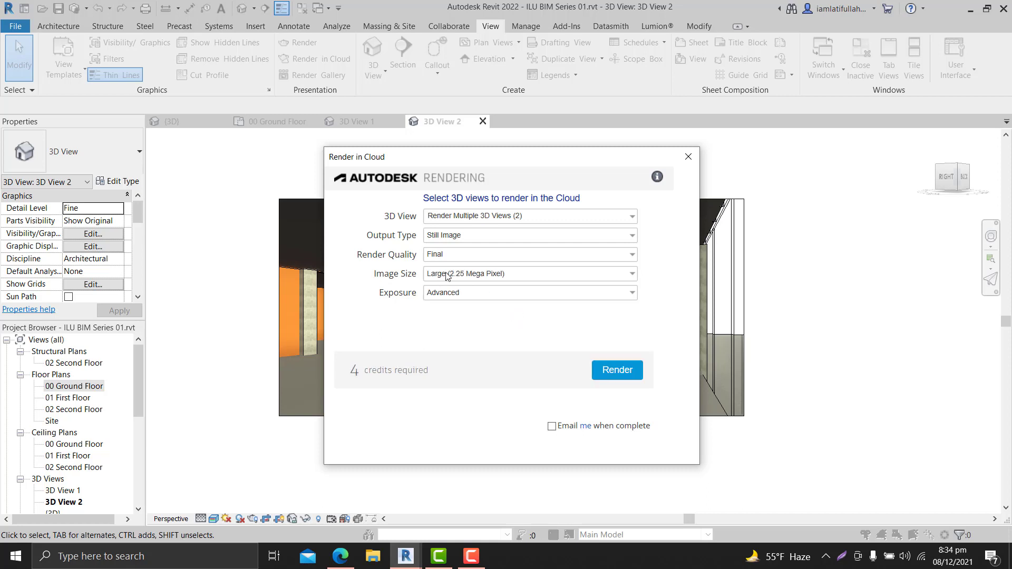
left_click(446, 276)
left_click(406, 330)
left_click(435, 298)
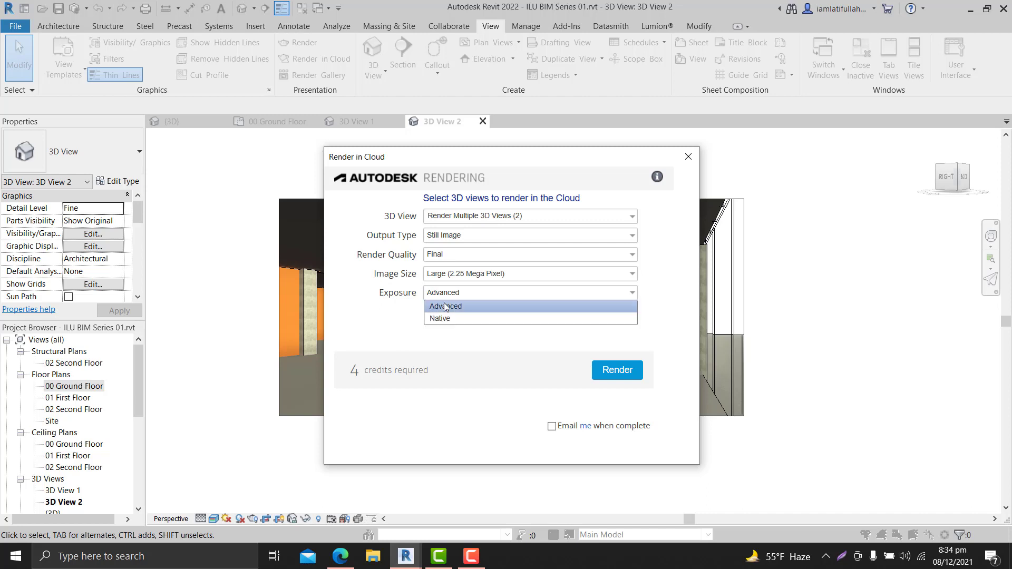
left_click(410, 324)
Start the cloud render with e-mail notification on completion and let the scene upload continue in the background.
left_click(551, 427)
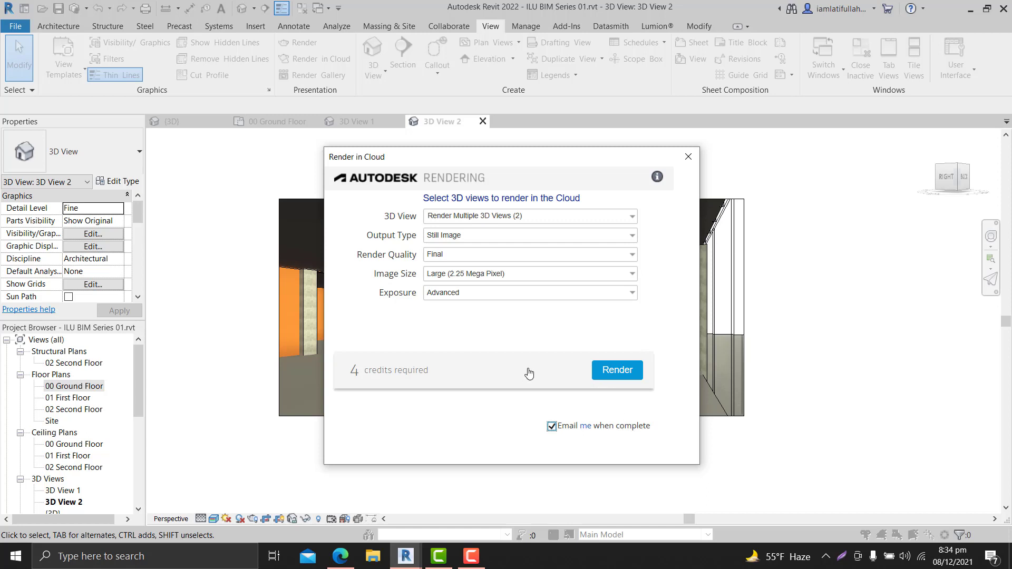
left_click(614, 371)
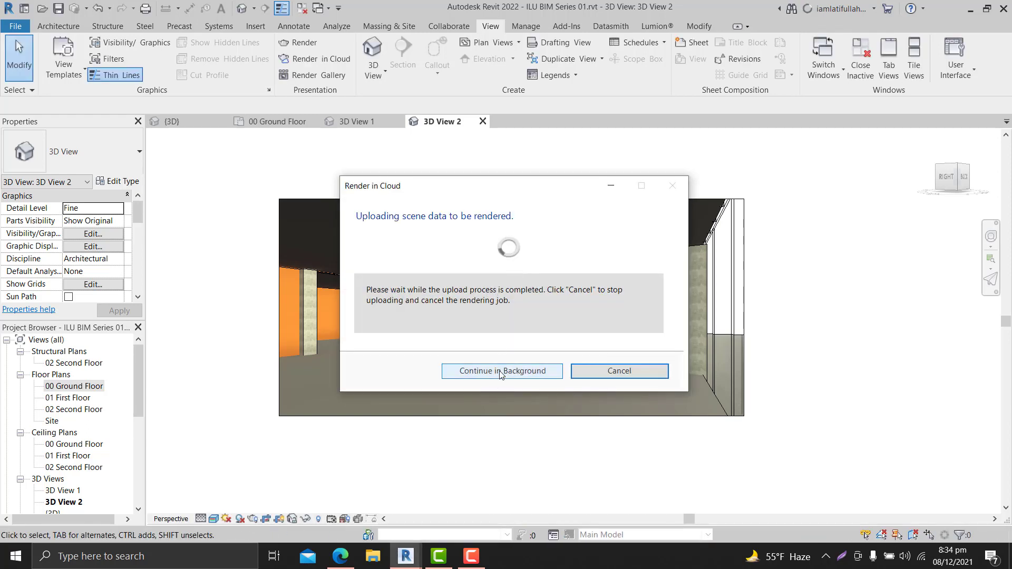
left_click(501, 372)
scroll(420, 388, "down", 3)
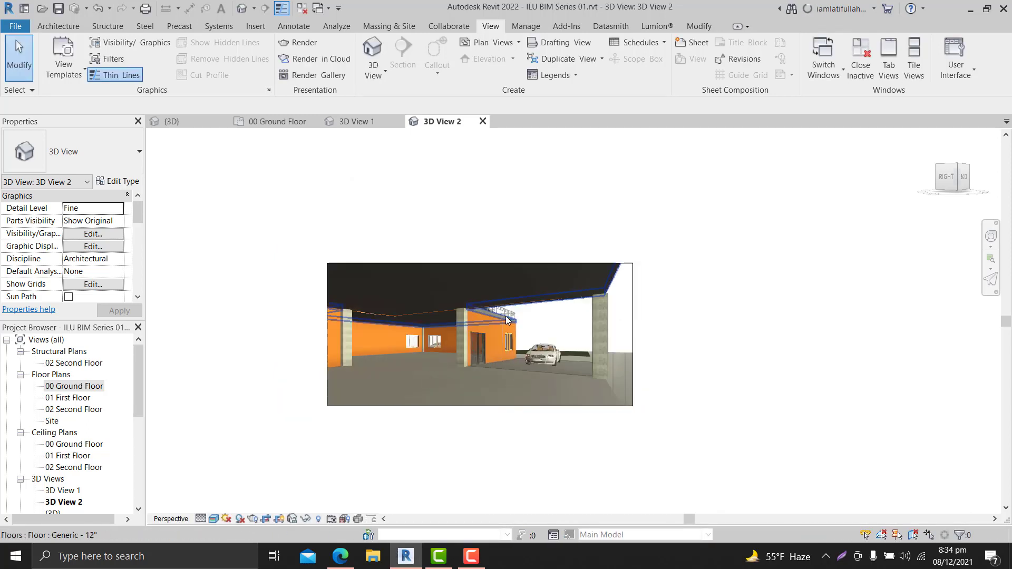
scroll(483, 310, "up", 4)
middle_click_drag(469, 356, 528, 247)
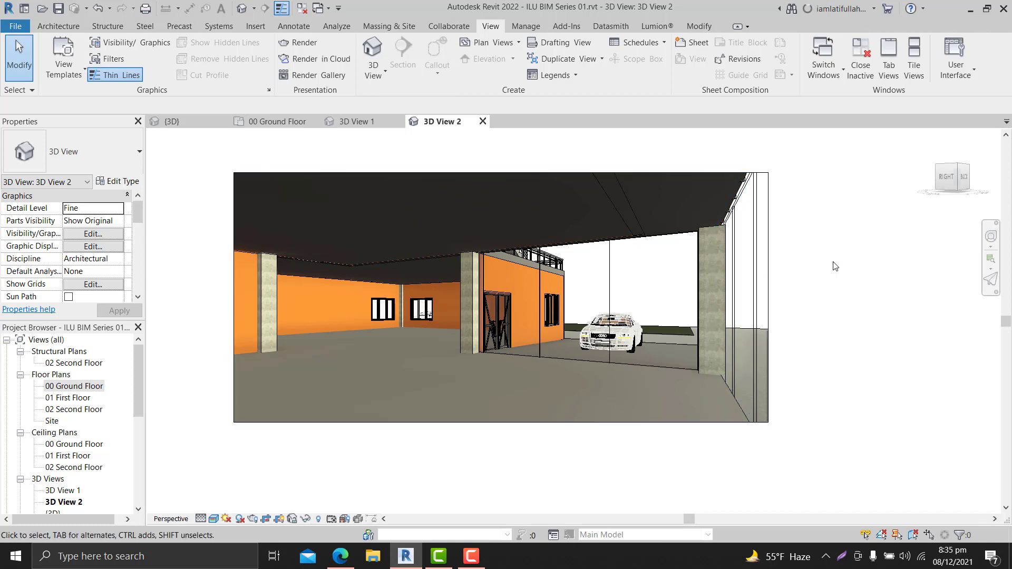
scroll(840, 269, "down", 2)
scroll(806, 301, "up", 2)
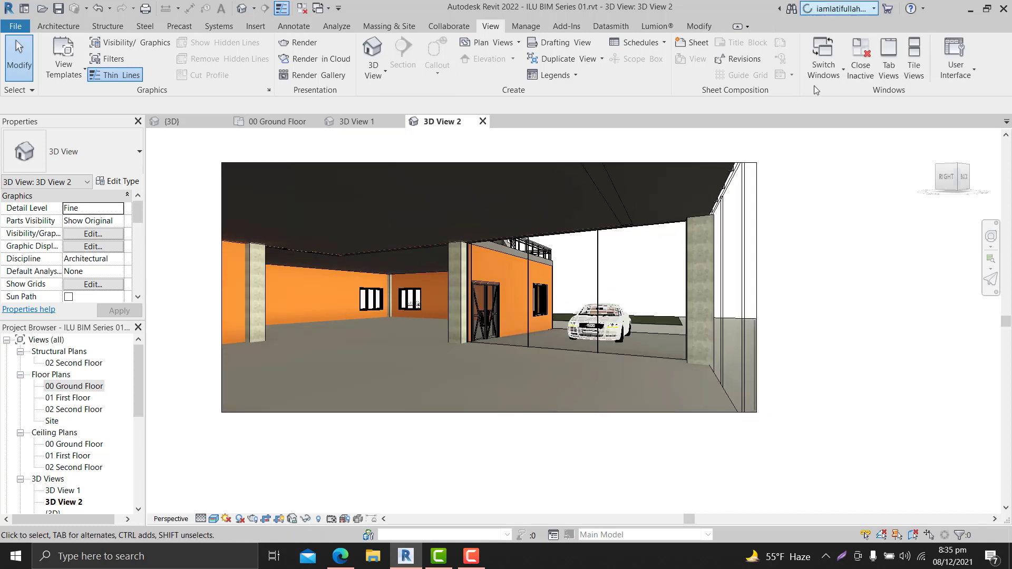
scroll(825, 279, "down", 2)
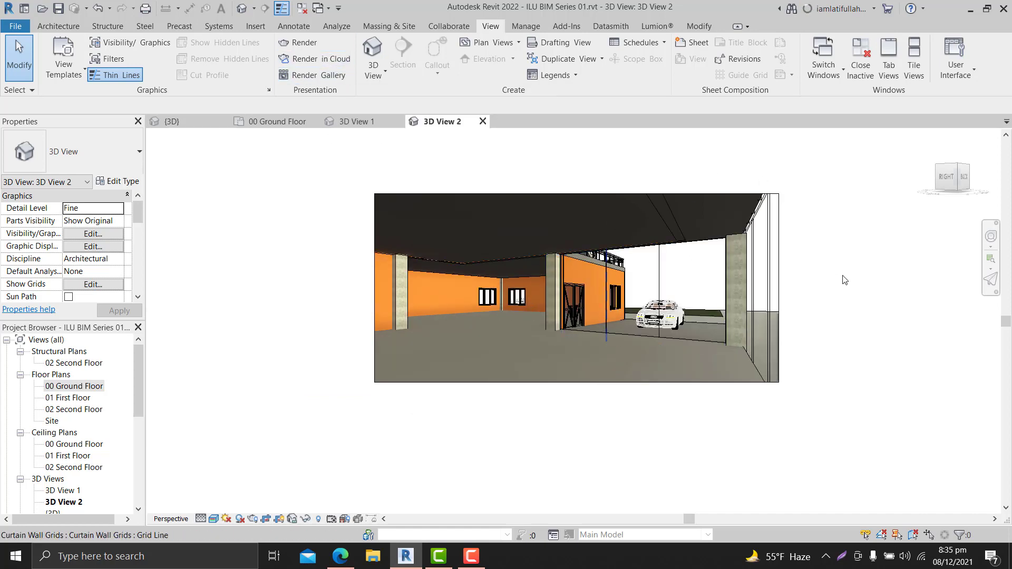
middle_click_drag(843, 280, 809, 289)
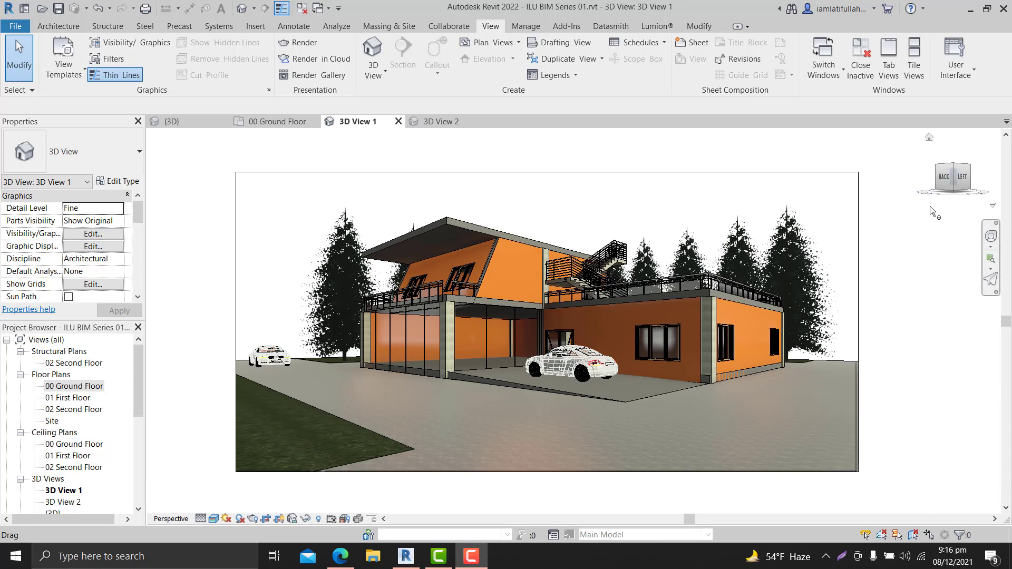
View the completed renderings in the Autodesk Rendering web gallery and look through the listed projects.
left_click(842, 9)
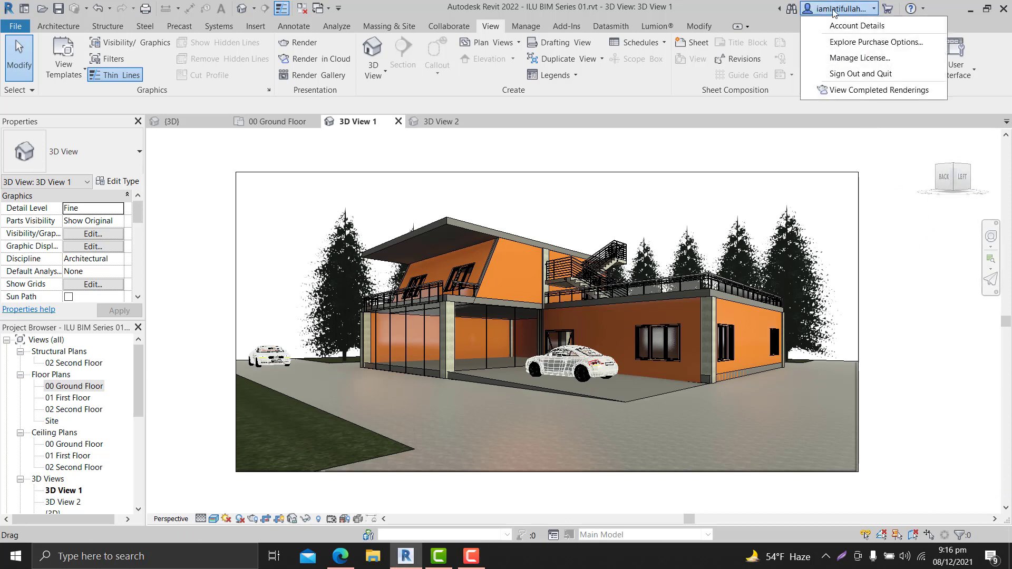
left_click(878, 92)
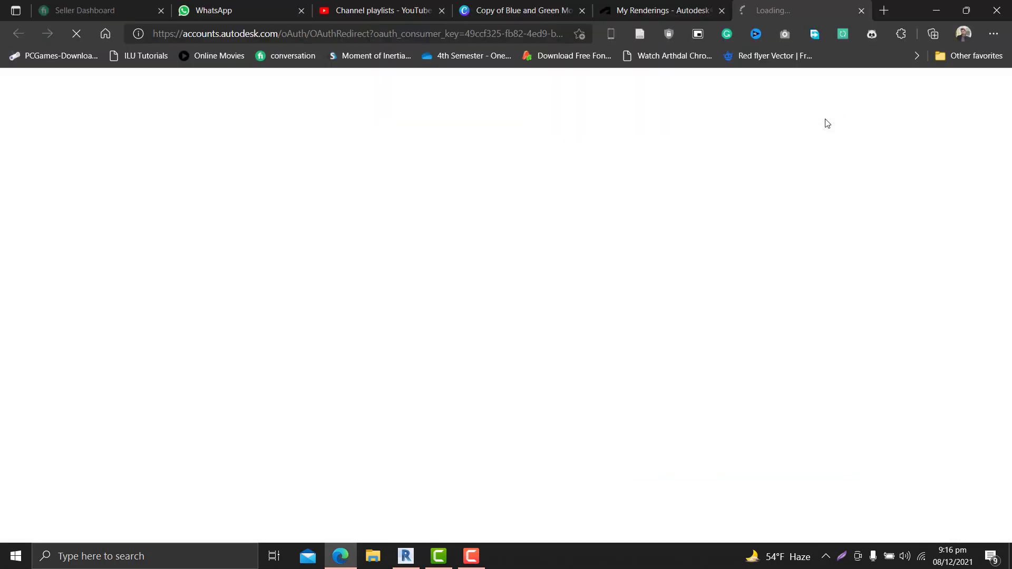
left_click(654, 11)
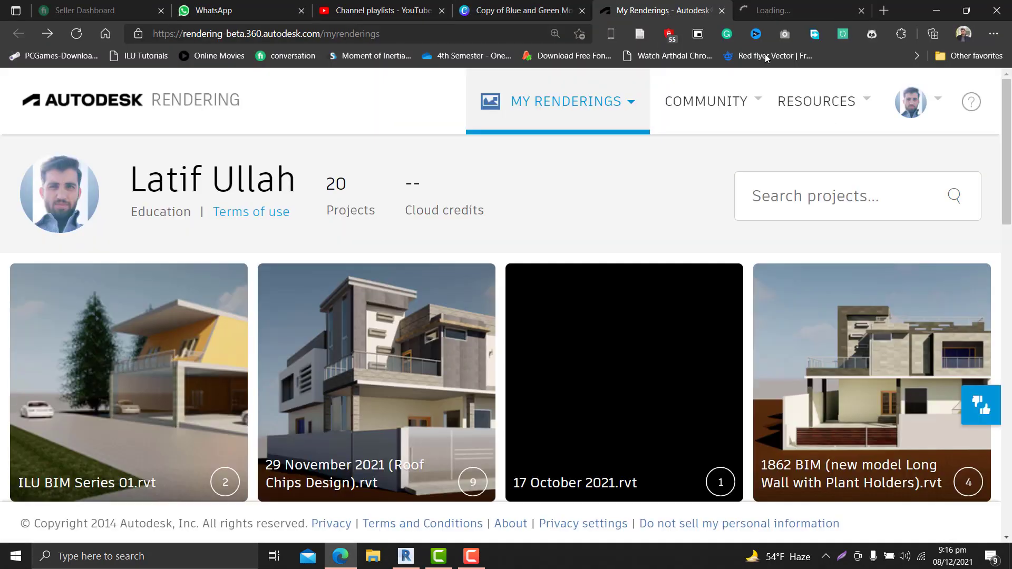
scroll(350, 165, "down", 2)
scroll(350, 165, "up", 2)
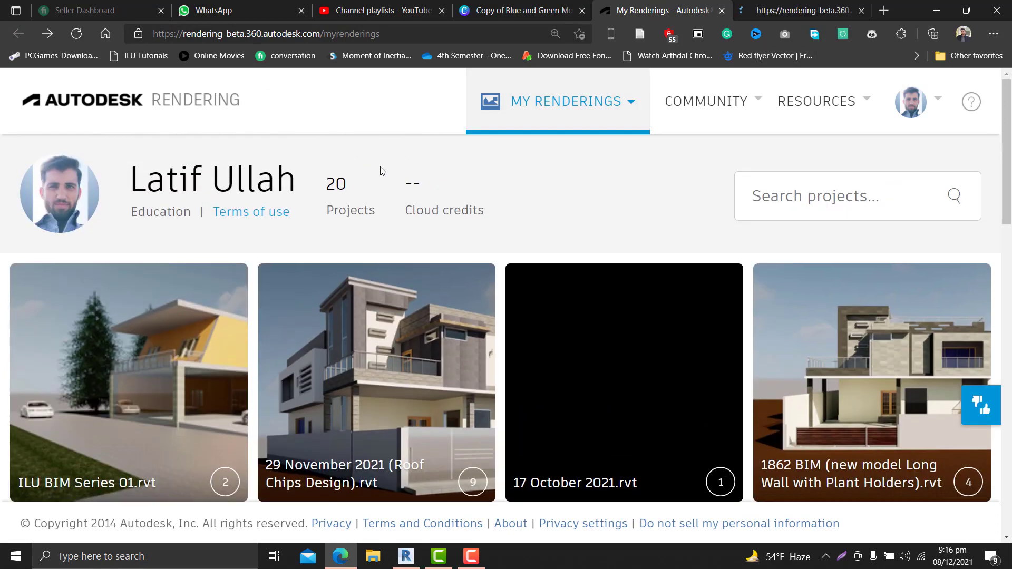
scroll(625, 198, "down", 2)
scroll(599, 165, "up", 2)
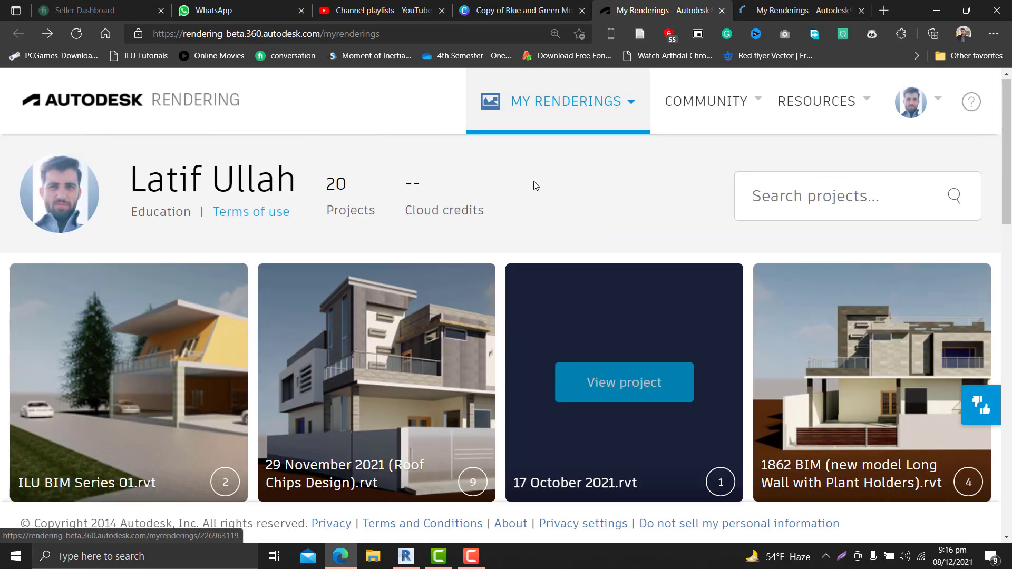
left_click(806, 7)
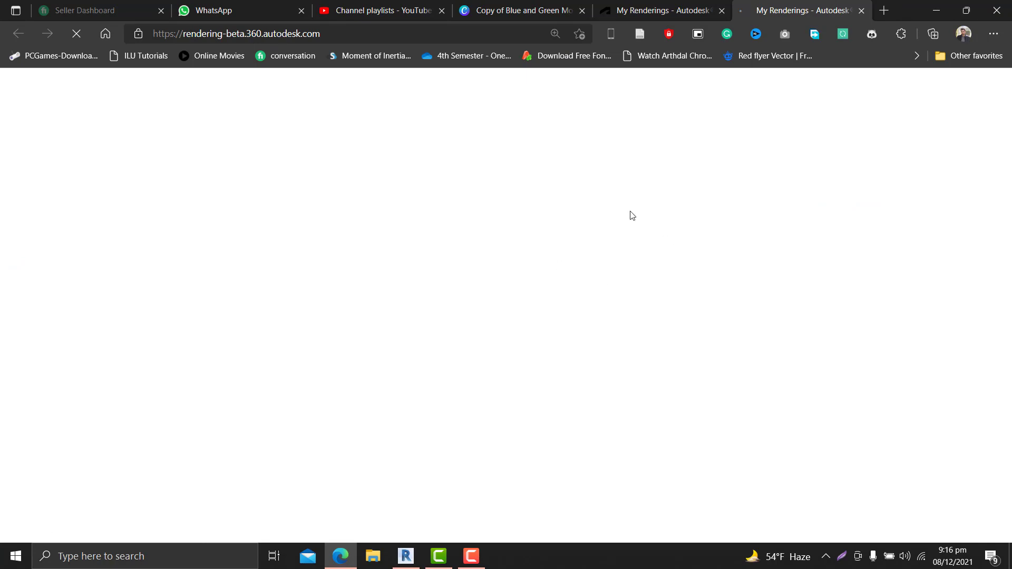
left_click(696, 7)
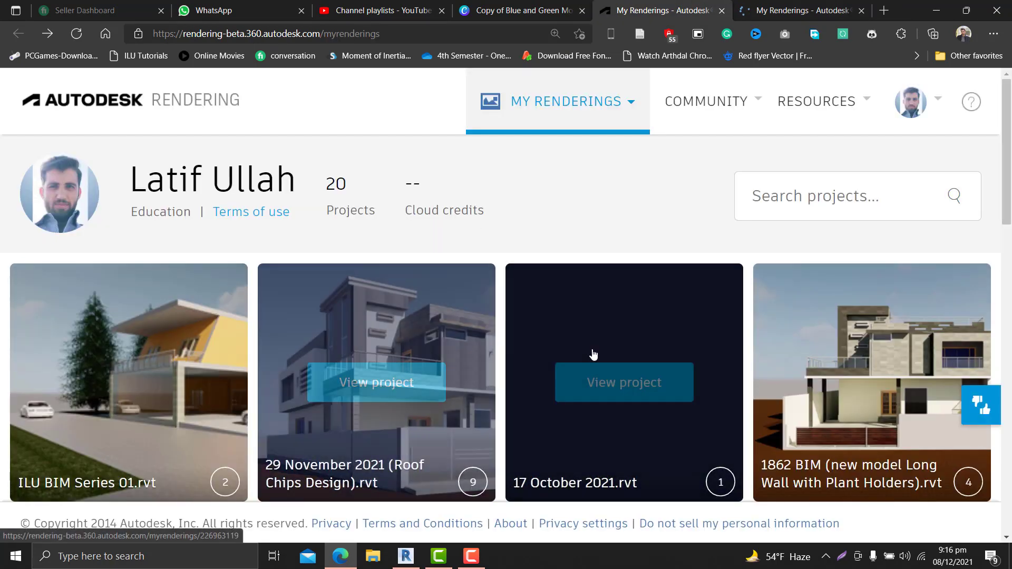
scroll(441, 355, "down", 2)
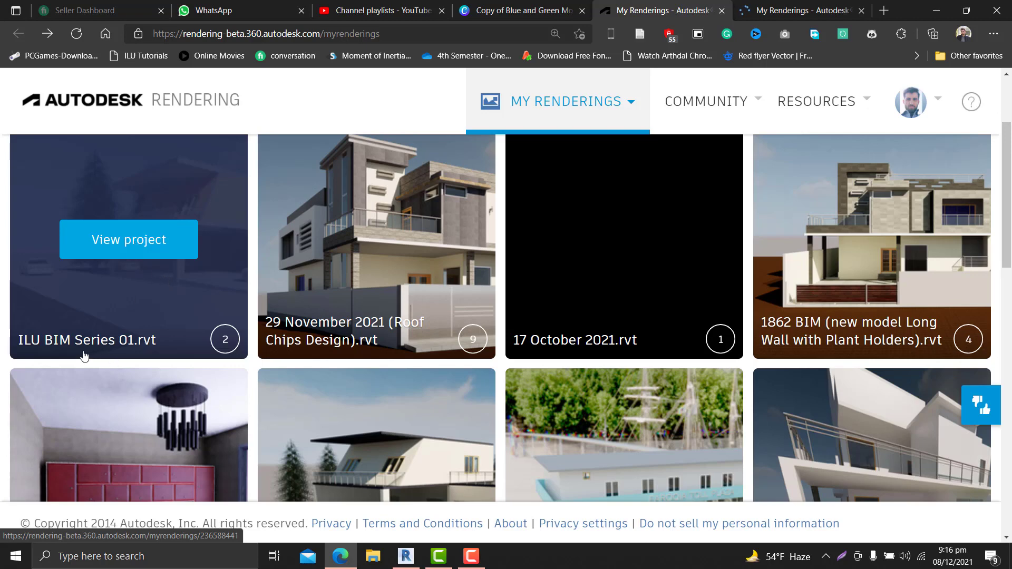
Open the ILU BIM Series 01.rvt project's renderings and close the duplicate gallery page.
left_click(234, 334)
scroll(226, 327, "down", 1)
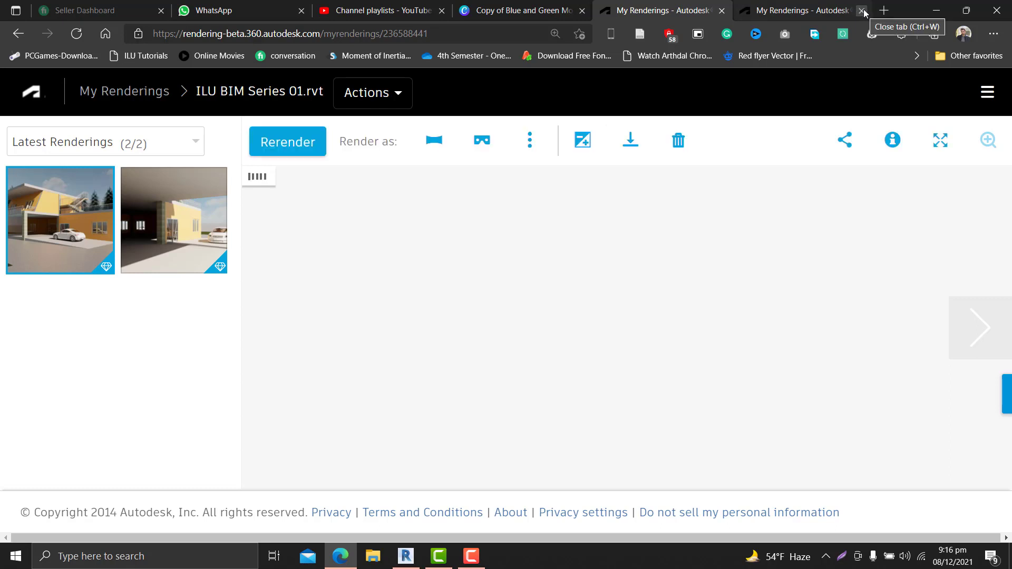
left_click(859, 11)
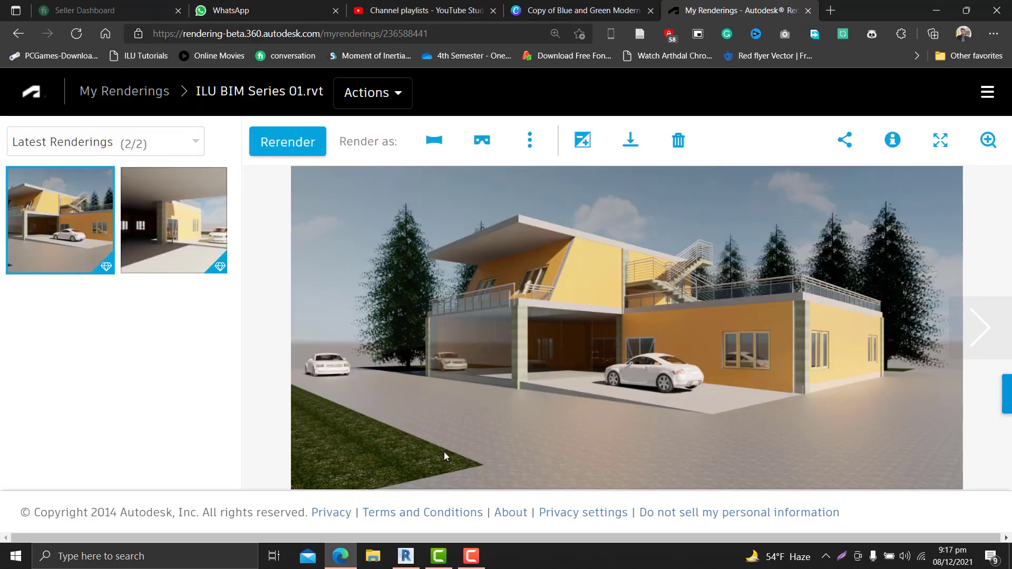
Compare the exterior and interior cloud renderings in the browser with 3D View 1 and 3D View 2 in Revit.
left_click(406, 556)
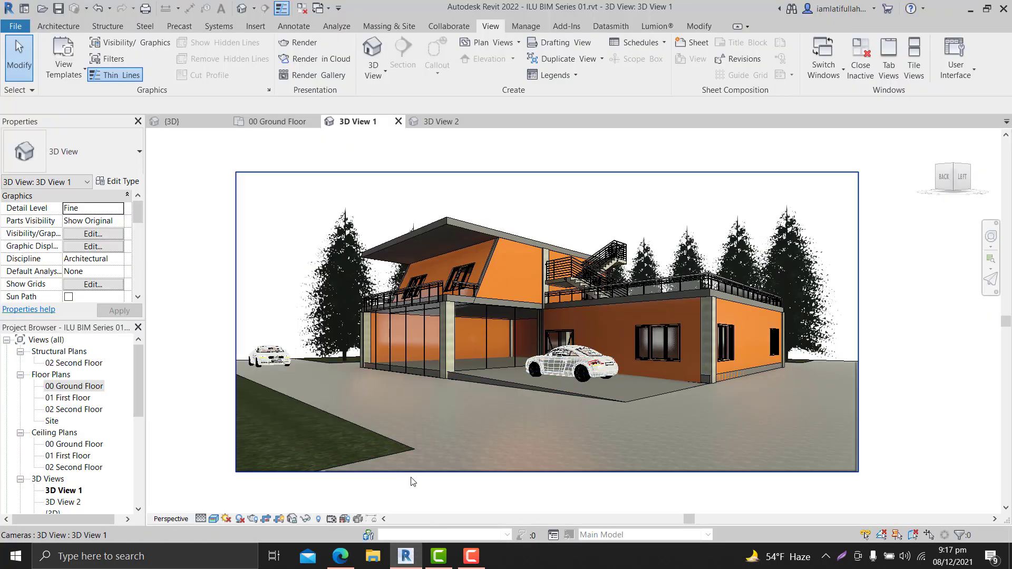
left_click(407, 554)
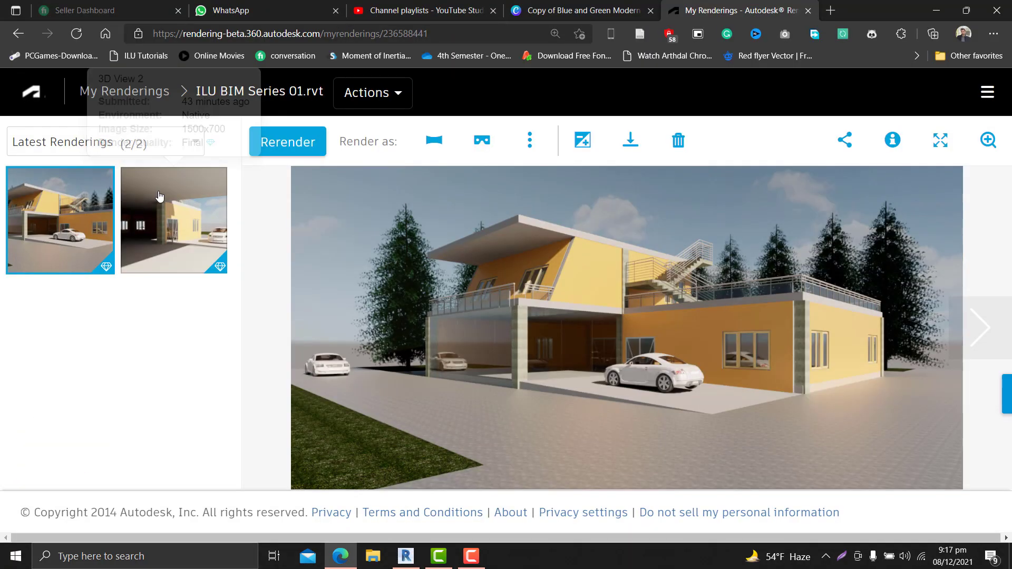
left_click(190, 229)
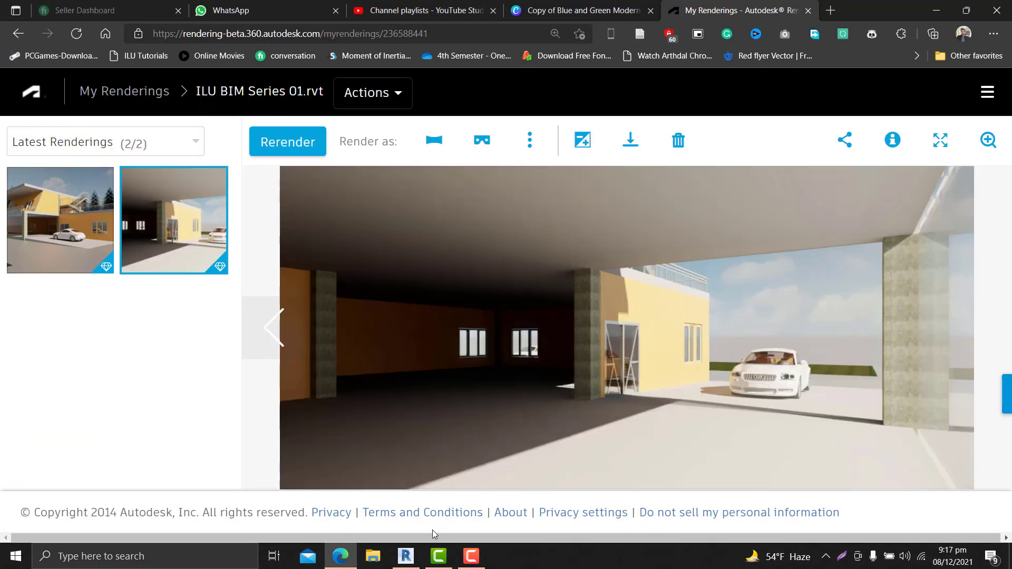
left_click(406, 556)
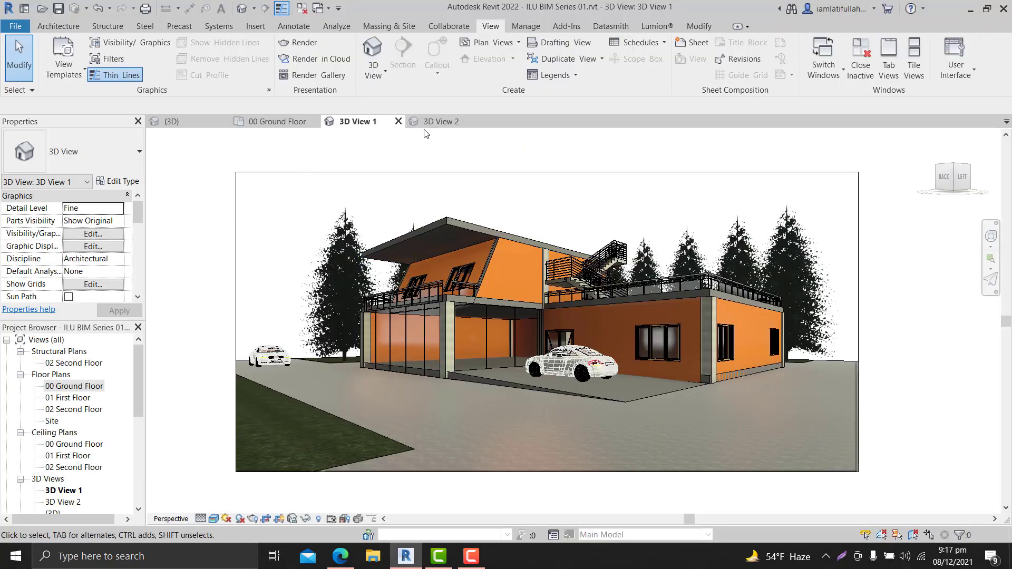
left_click(438, 121)
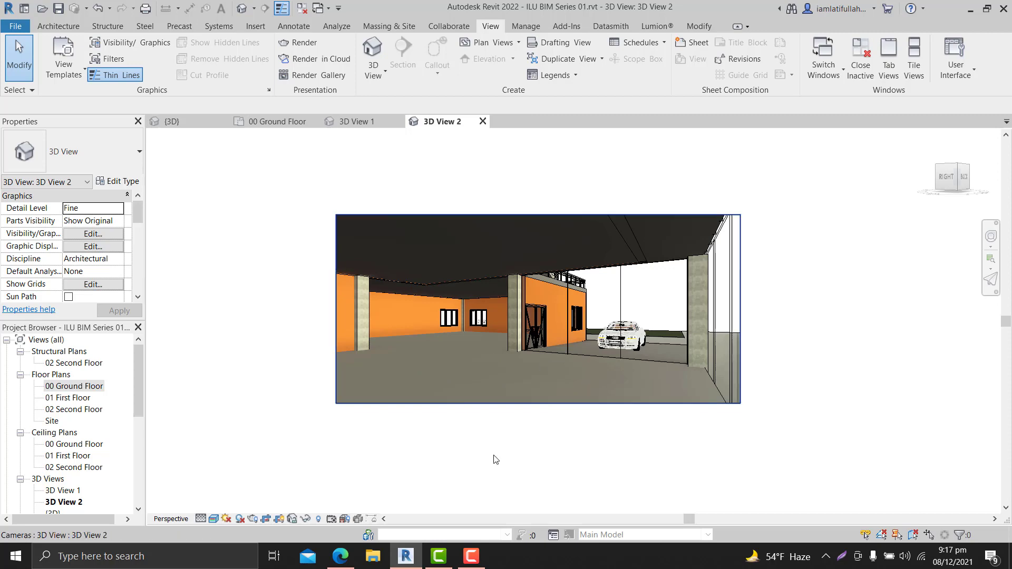
left_click(410, 561)
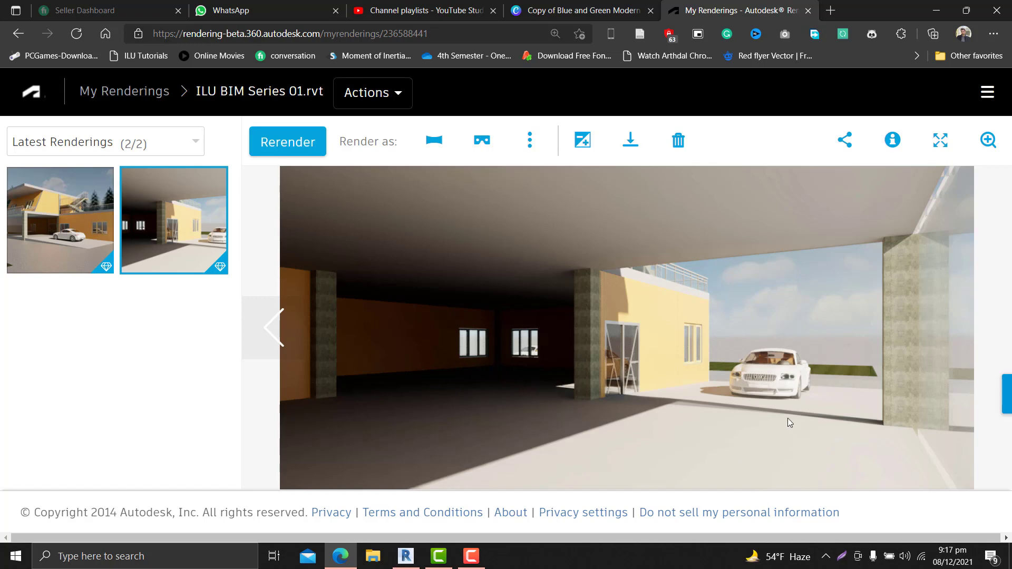
left_click(61, 242)
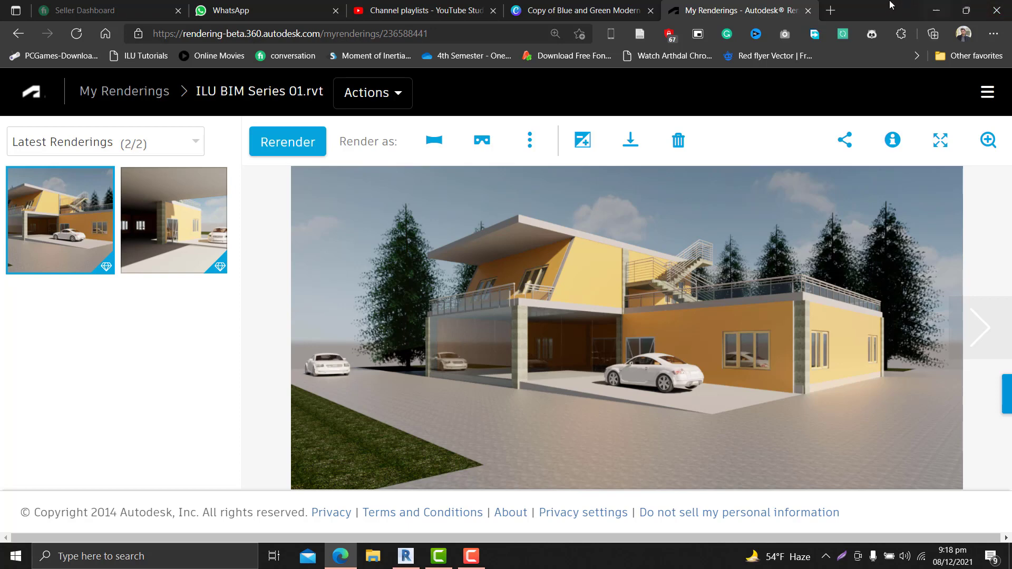
Minimize the browser, return to Revit and look over the interior 3D View 2 and the exterior 3D View 1.
left_click(936, 10)
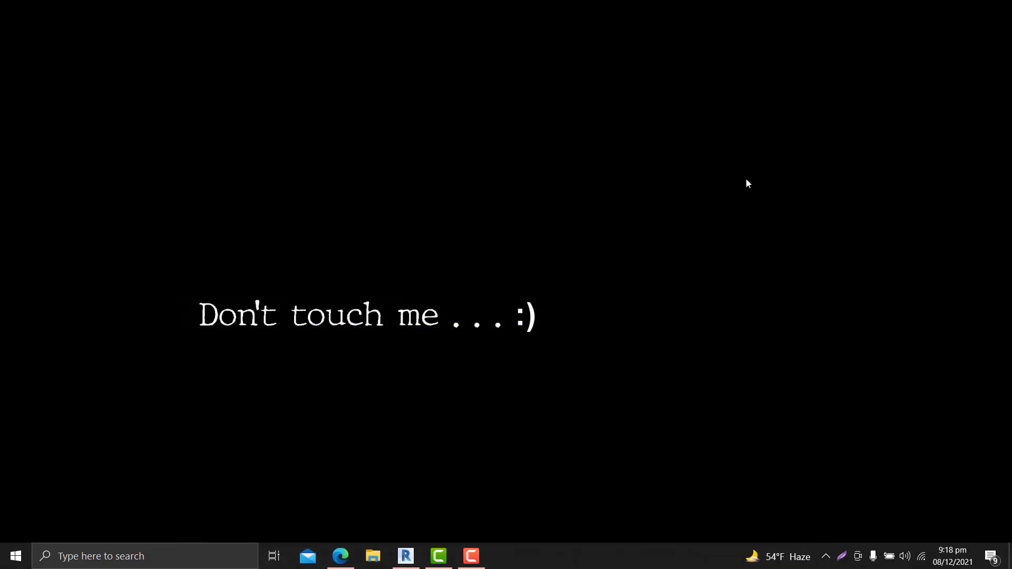
left_click(406, 556)
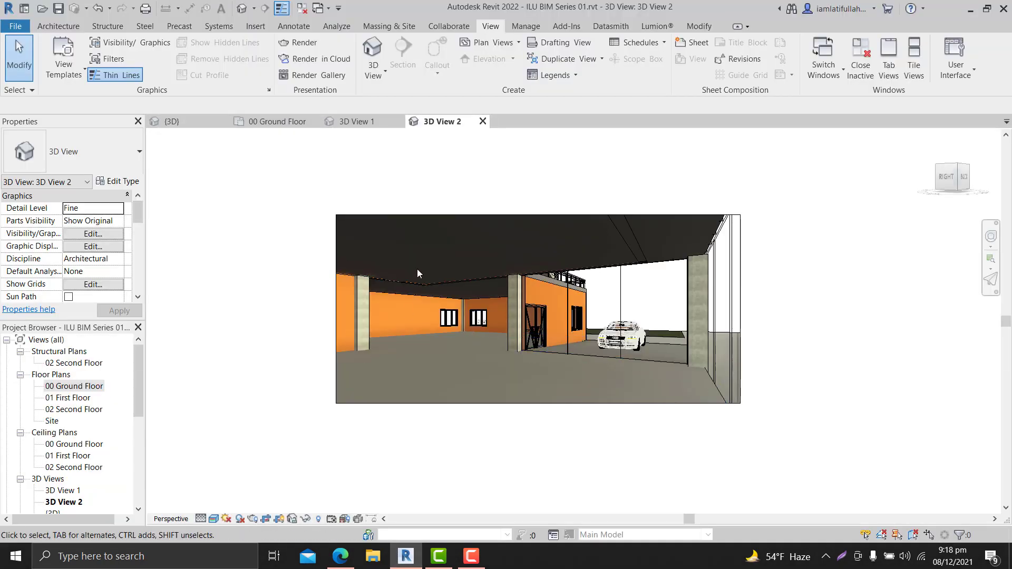
scroll(460, 269, "up", 1)
scroll(460, 269, "down", 2)
middle_click_drag(491, 286, 476, 284)
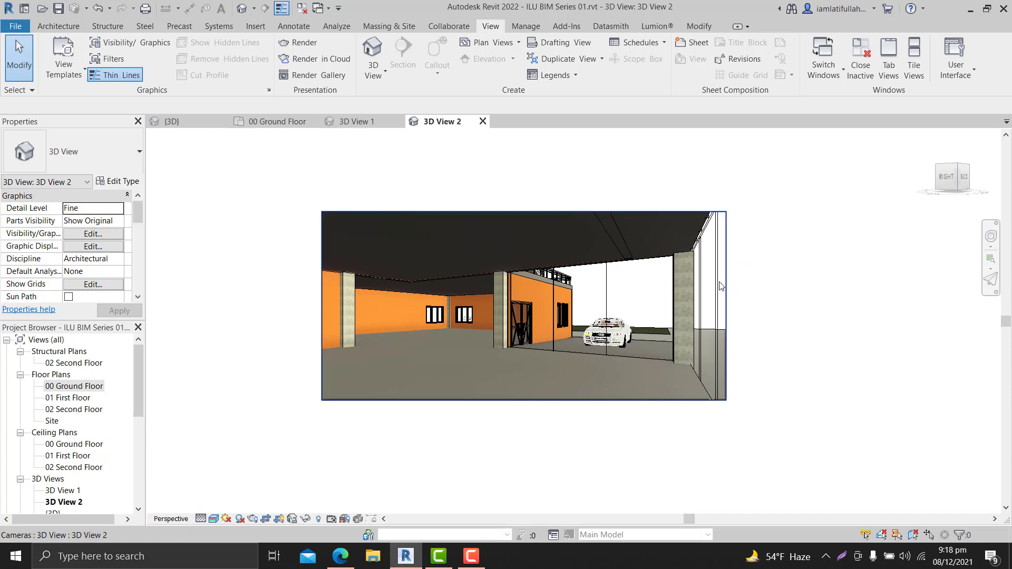
scroll(511, 286, "up", 1)
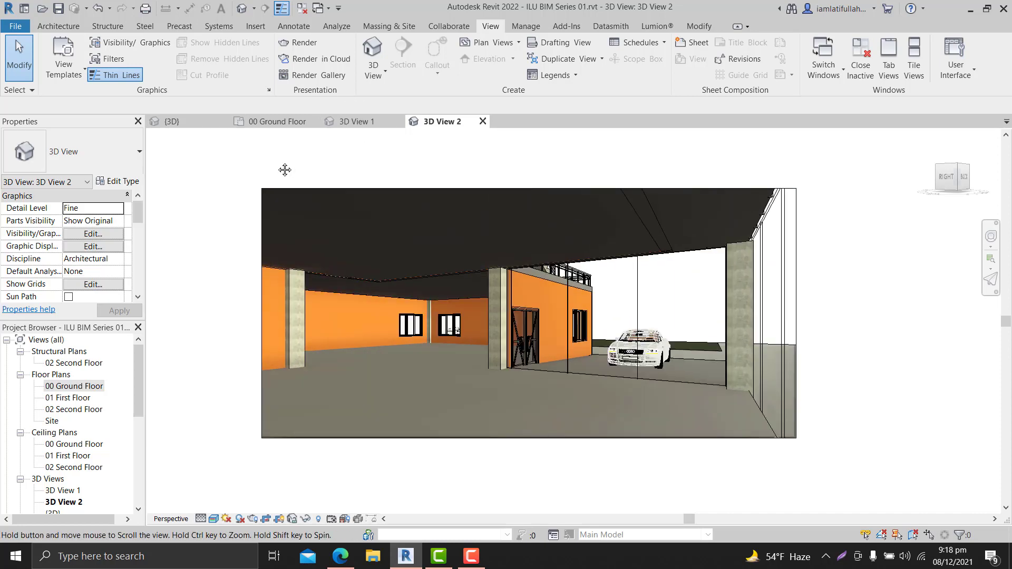
middle_click_drag(288, 165, 307, 154)
left_click(361, 117)
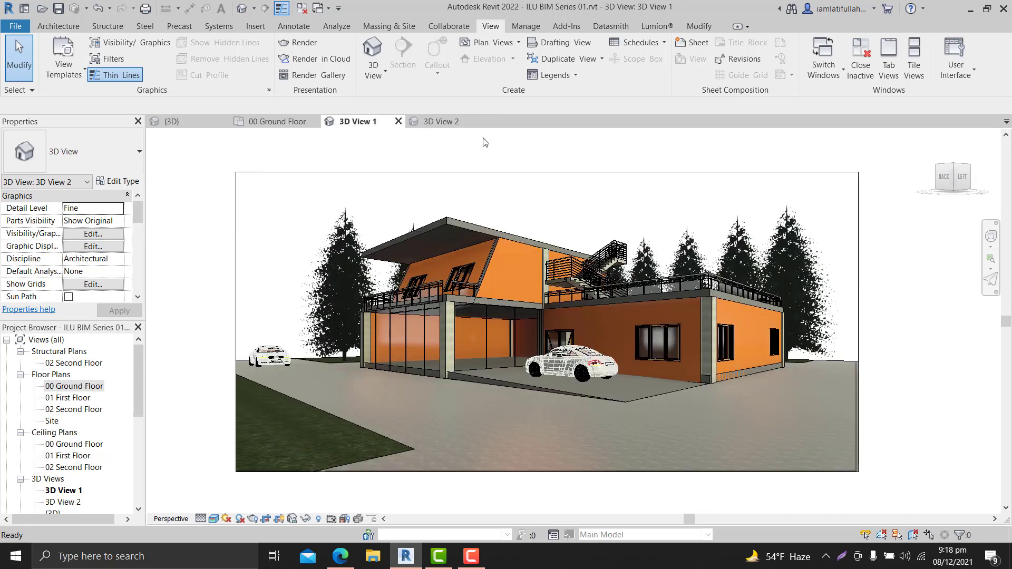
mouse_move(447, 153)
middle_mouse_down()
mouse_move(434, 159)
mouse_move(445, 153)
middle_mouse_up()
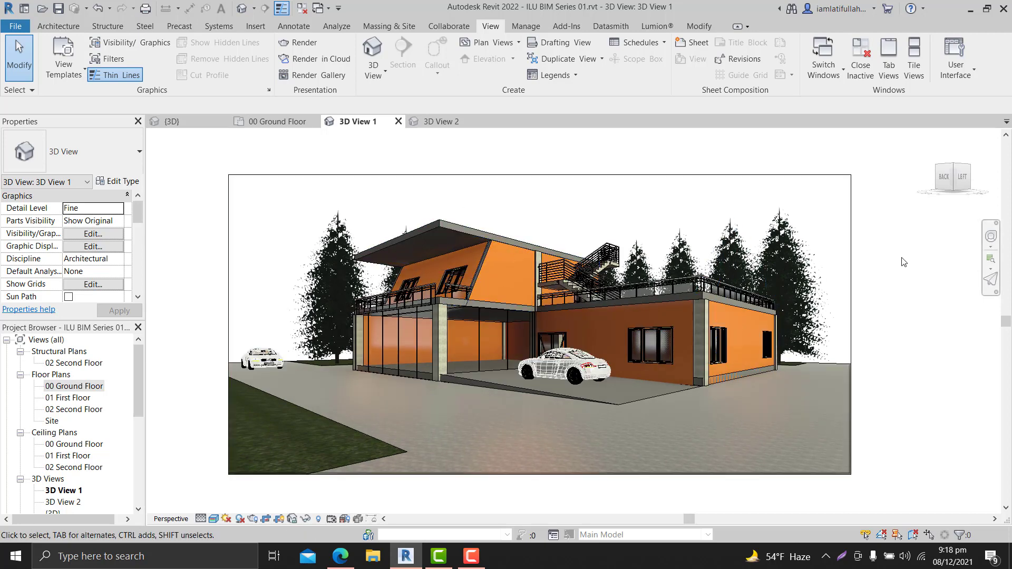
middle_click_drag(890, 269, 895, 267)
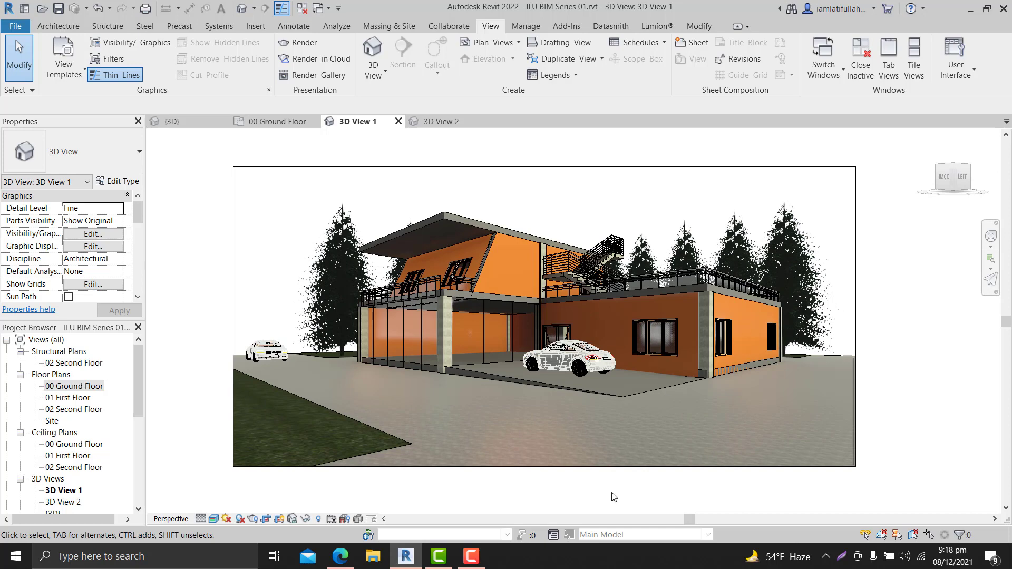
middle_click_drag(610, 497, 610, 501)
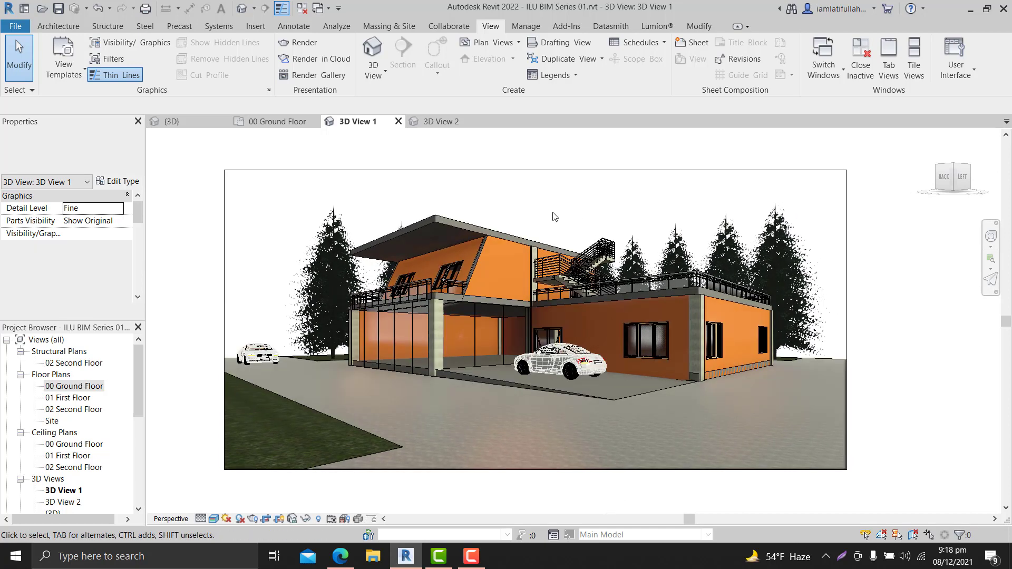